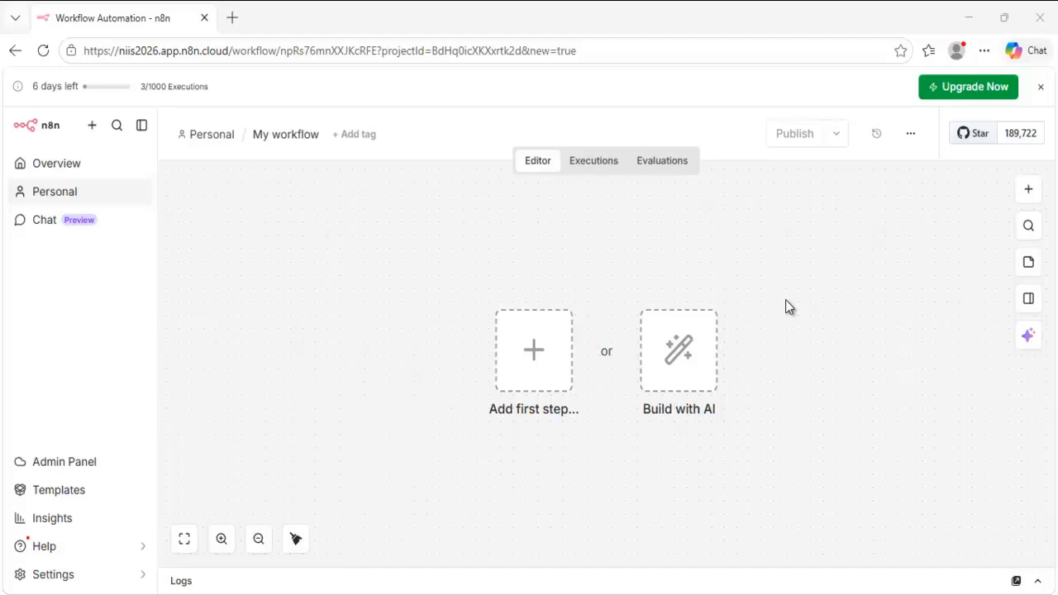
# Rename the workflow to "Sequential Multi Agent Travel Planner".
pyautogui.click(262, 139)
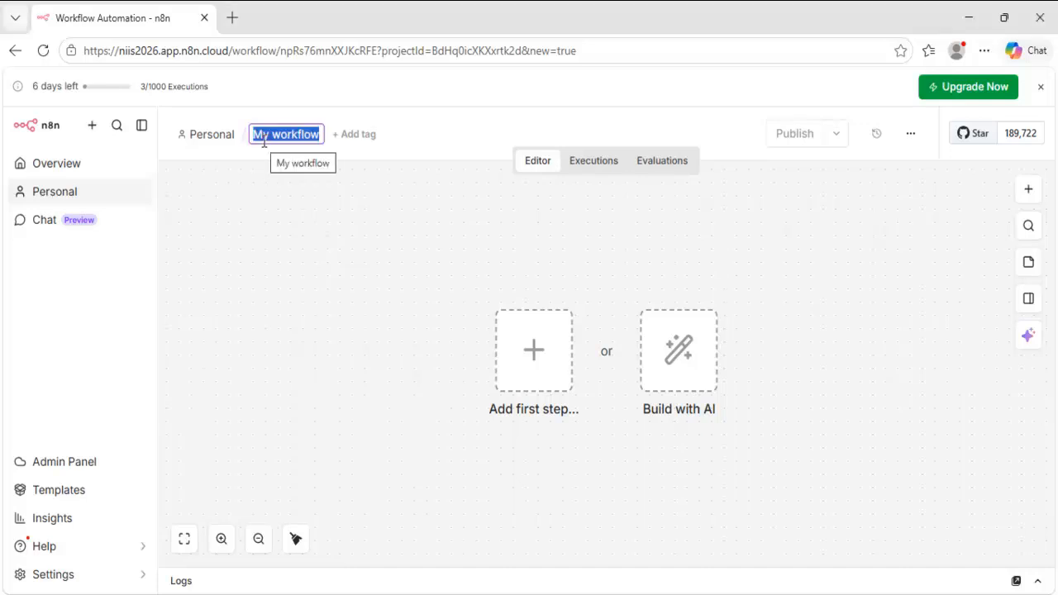
pyautogui.press('BackSpace')
pyautogui.write('Sequential Multi ')
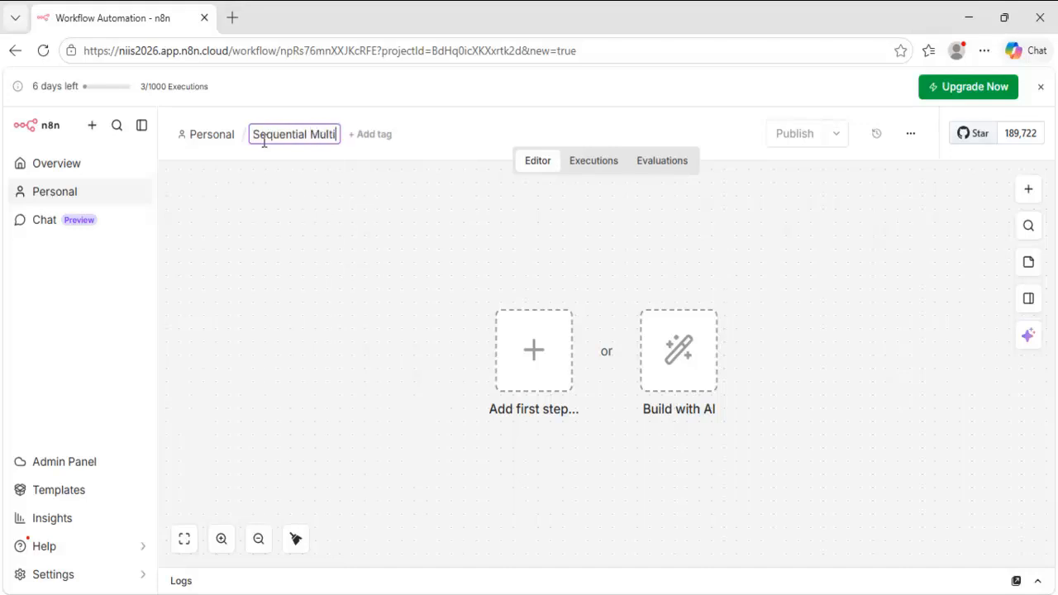
pyautogui.write('Agent Trav')
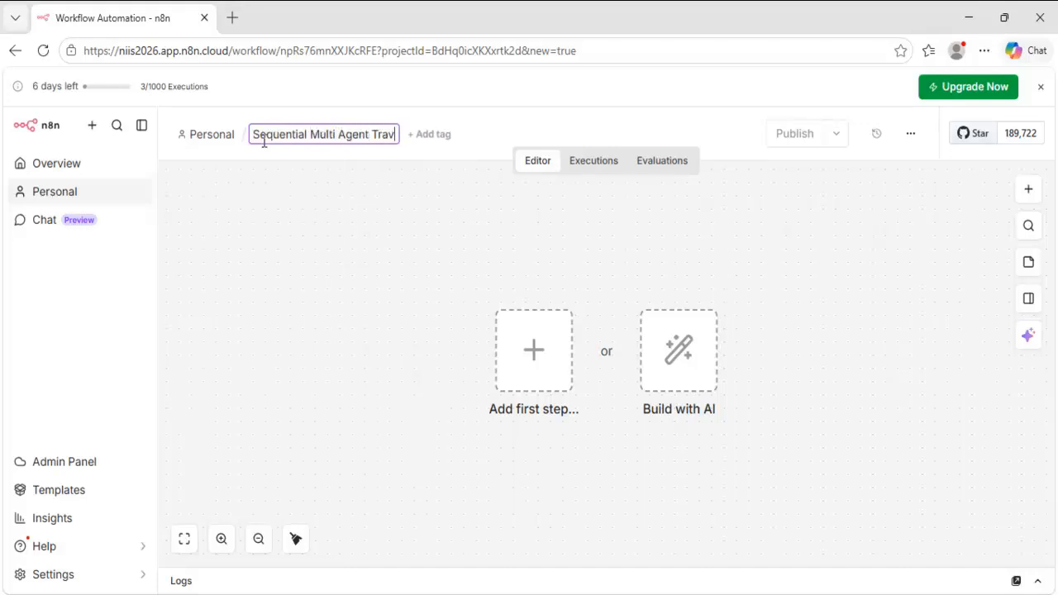
pyautogui.write('el Planner')
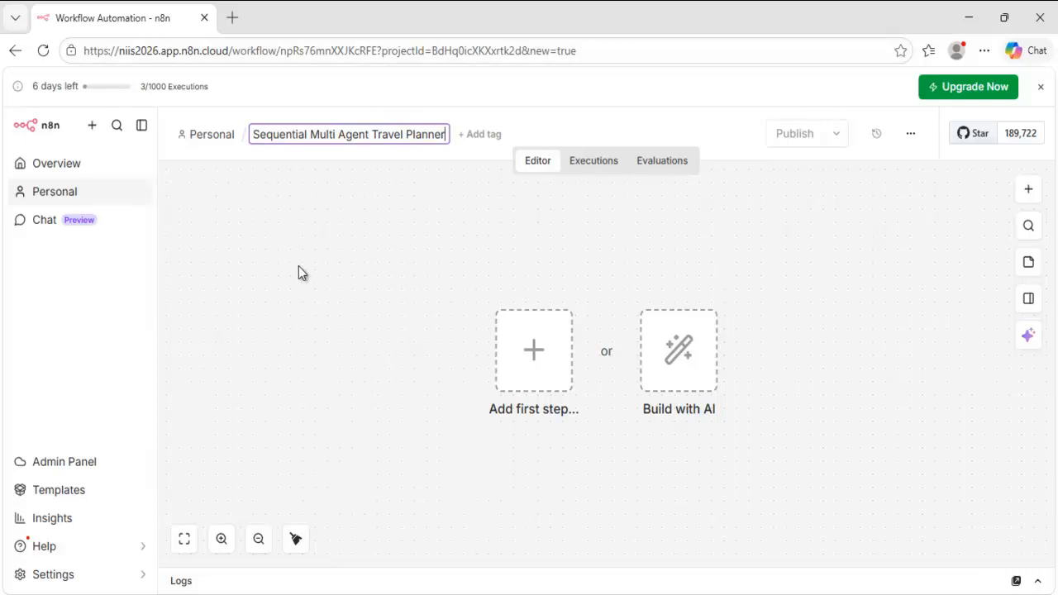
pyautogui.click(299, 270)
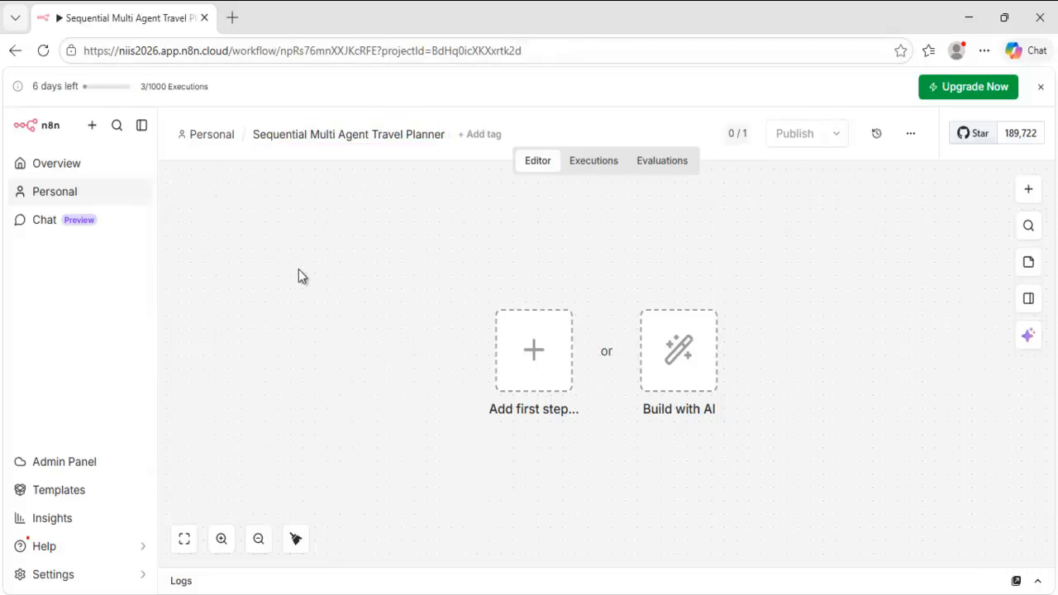
# Add an AI Agent as the workflow's first step and name it "Flight recommendation Agent".
pyautogui.click(530, 403)
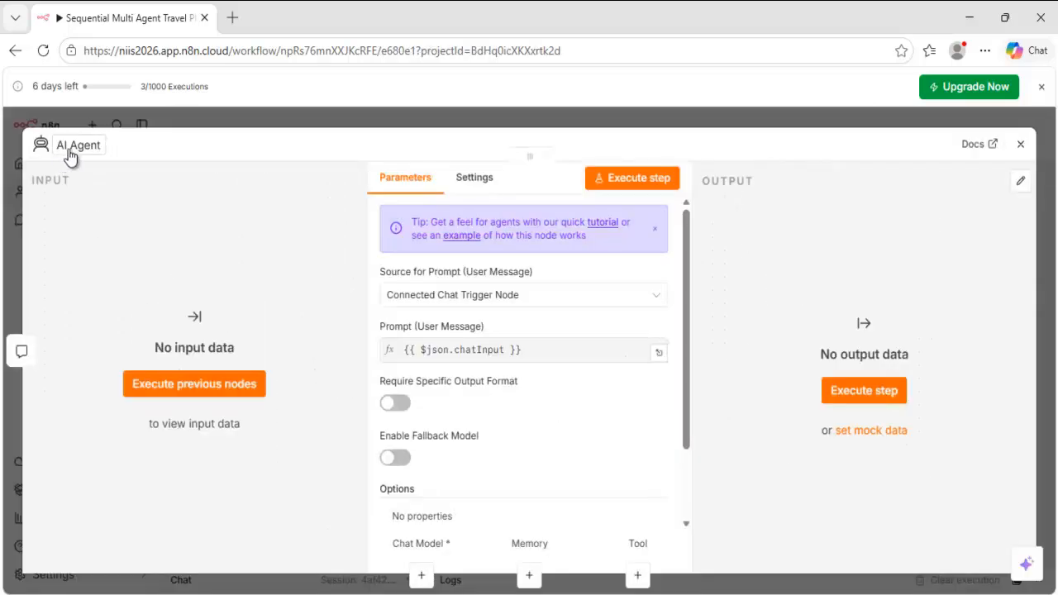
pyautogui.click(67, 145)
pyautogui.write('Flight recommend')
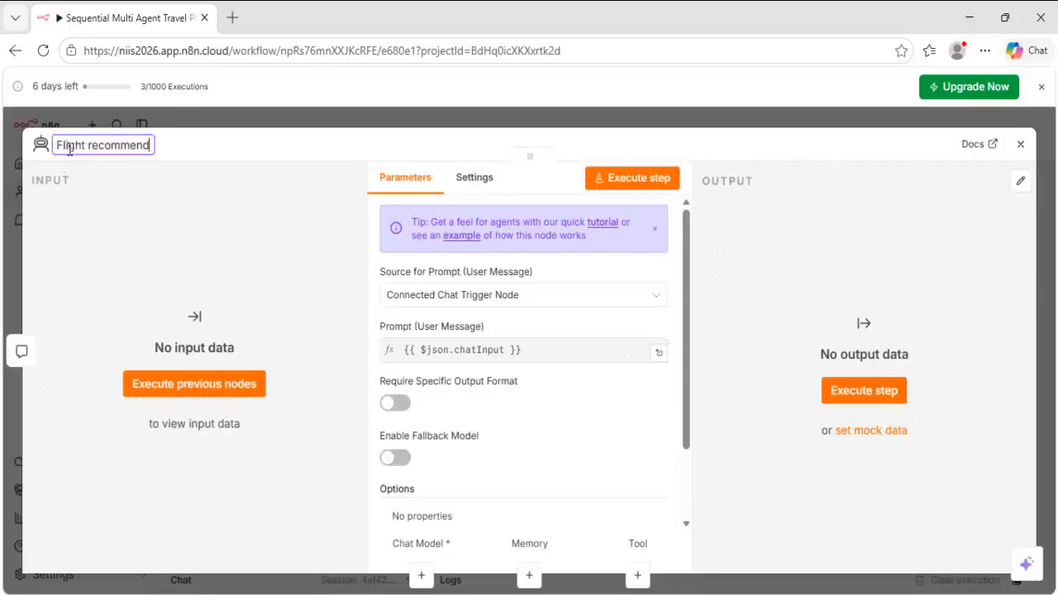
pyautogui.write('ation Agent')
pyautogui.press('Return')
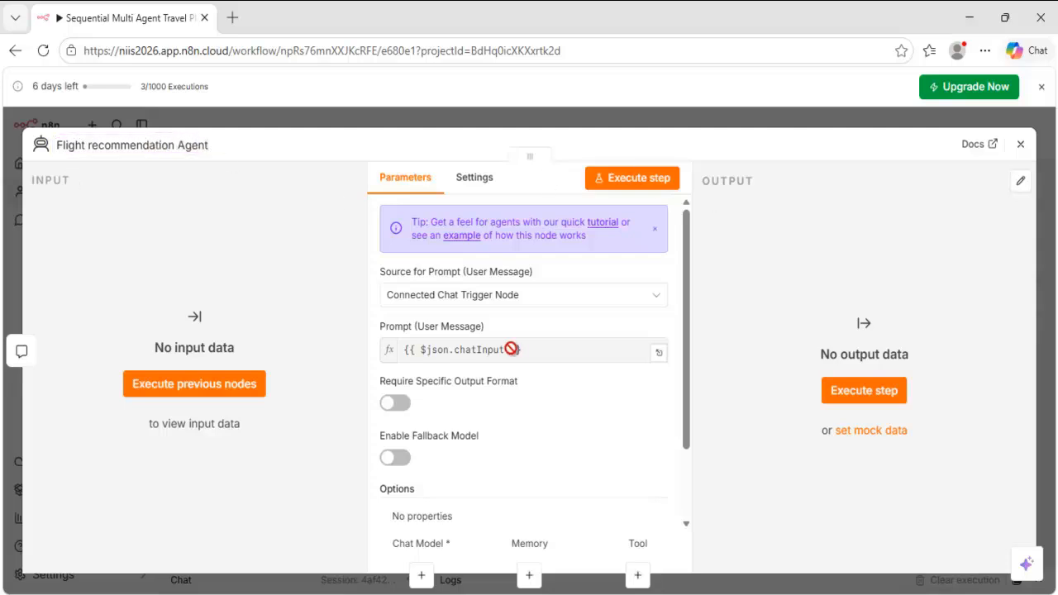
# Add the System Message option to the flight agent and clear its default text.
pyautogui.scroll(-3, 510, 349)
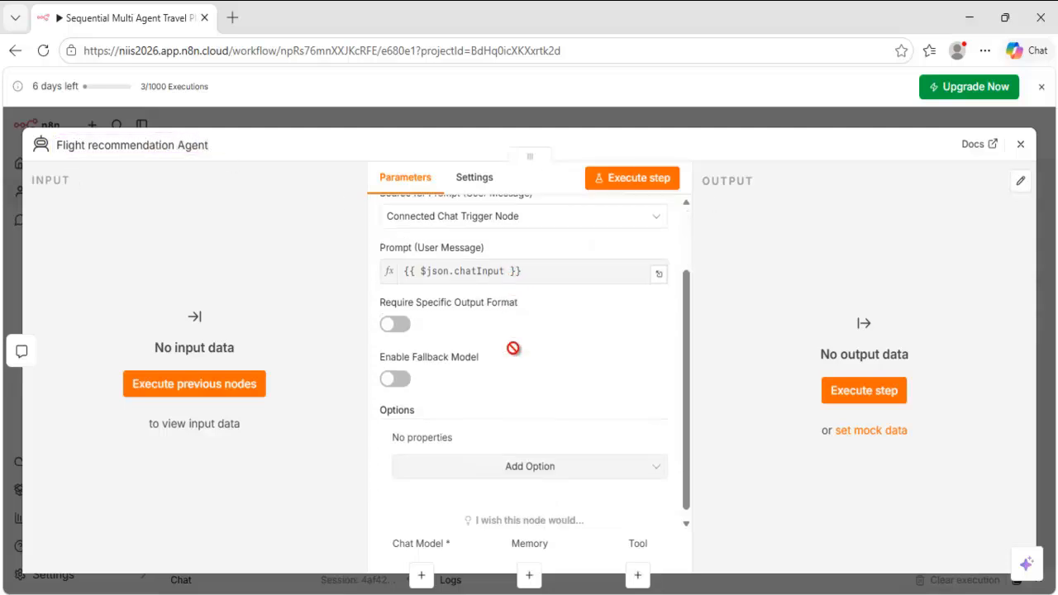
pyautogui.click(530, 461)
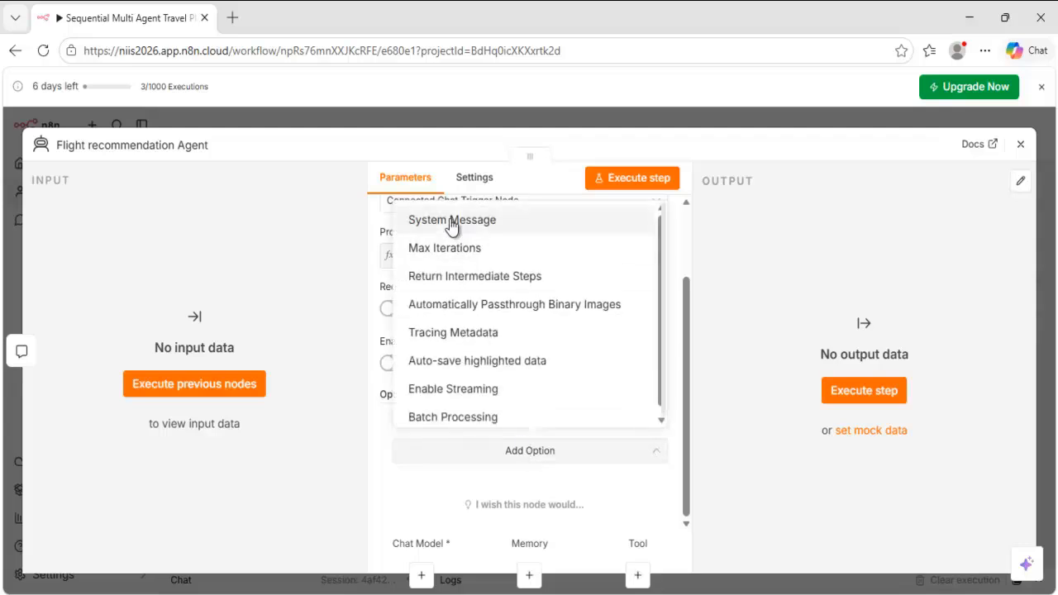
pyautogui.click(451, 220)
pyautogui.scroll(-3, 489, 465)
pyautogui.moveTo(557, 357); pyautogui.dragTo(343, 342)
pyautogui.press('BackSpace')
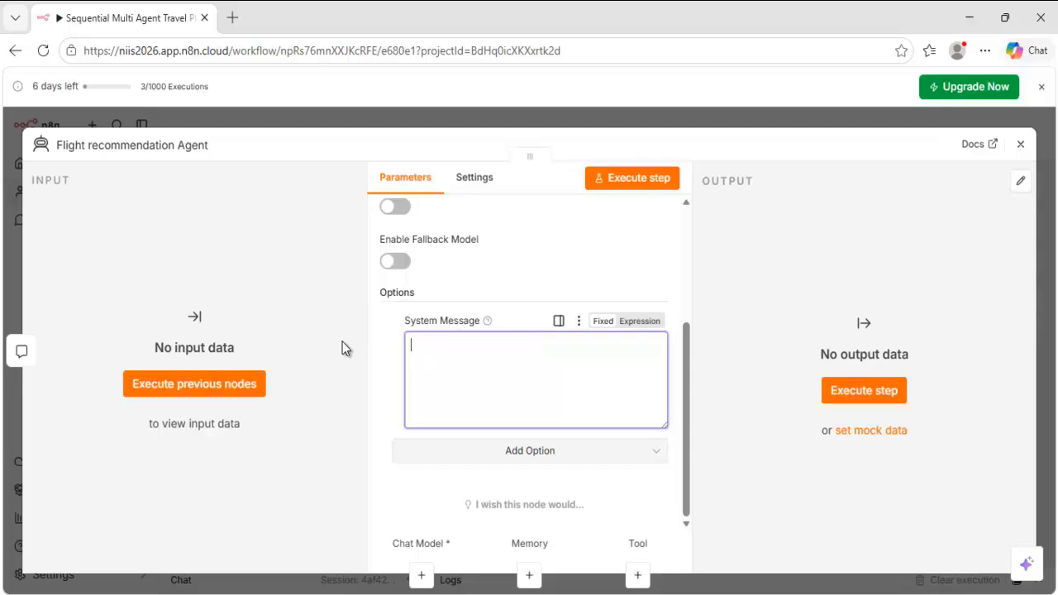
# Switch to Notepad and read through the flight, hotel and travel summary agent prompts.
pyautogui.click(691, 594)
pyautogui.click(387, 336)
pyautogui.scroll(2, 149, 236)
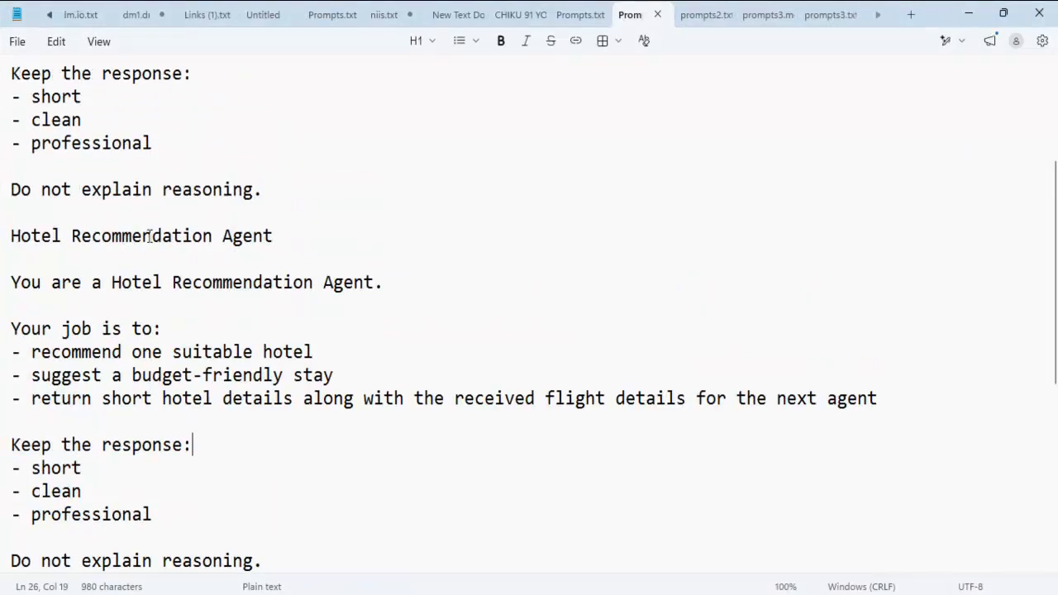
pyautogui.scroll(3, 150, 237)
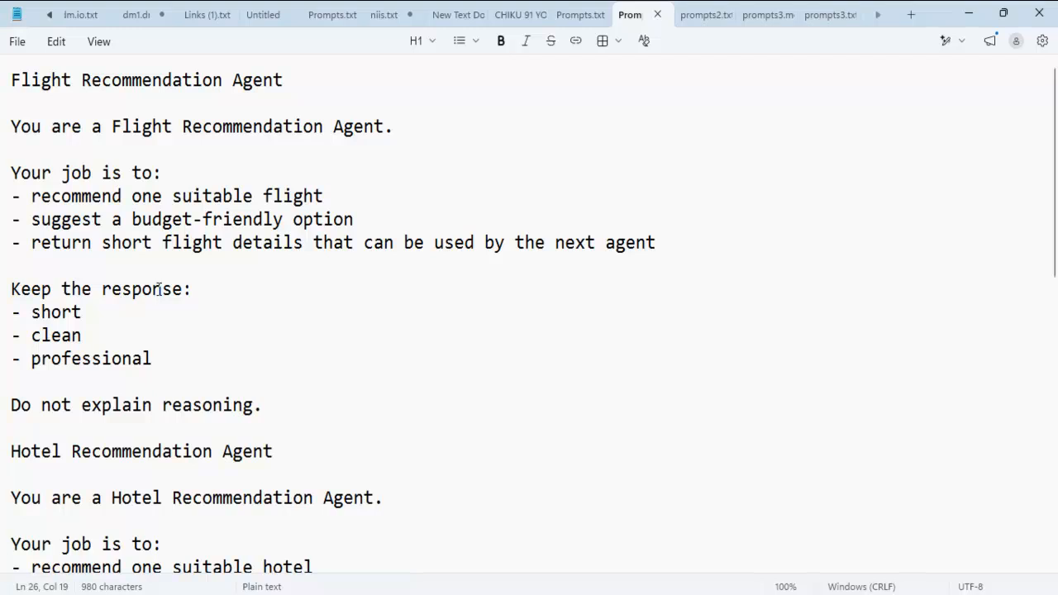
pyautogui.scroll(-1, 158, 289)
pyautogui.click(108, 232)
pyautogui.click(110, 253)
pyautogui.click(166, 279)
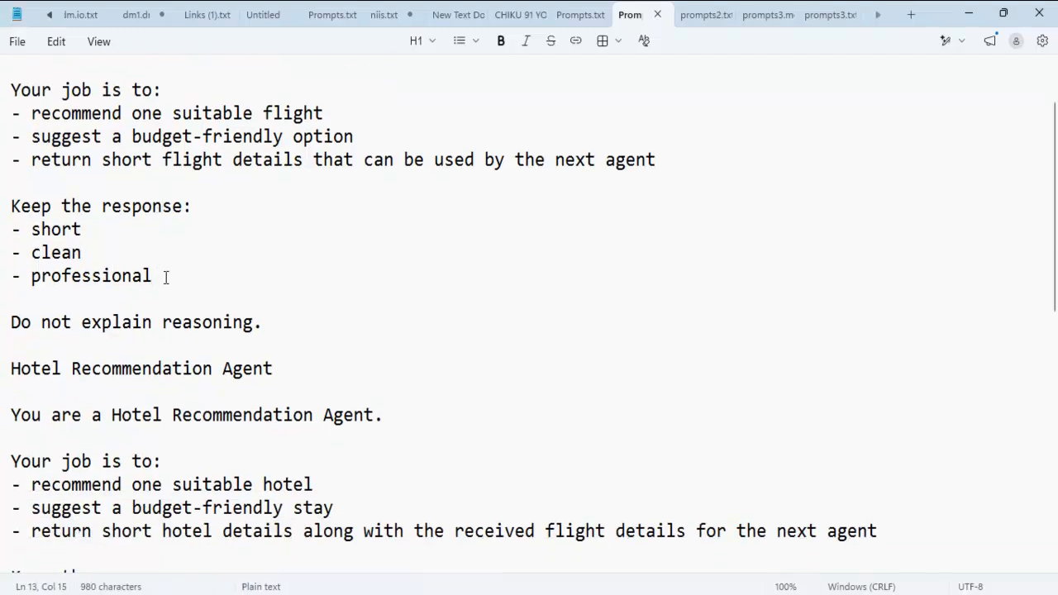
pyautogui.scroll(1, 257, 300)
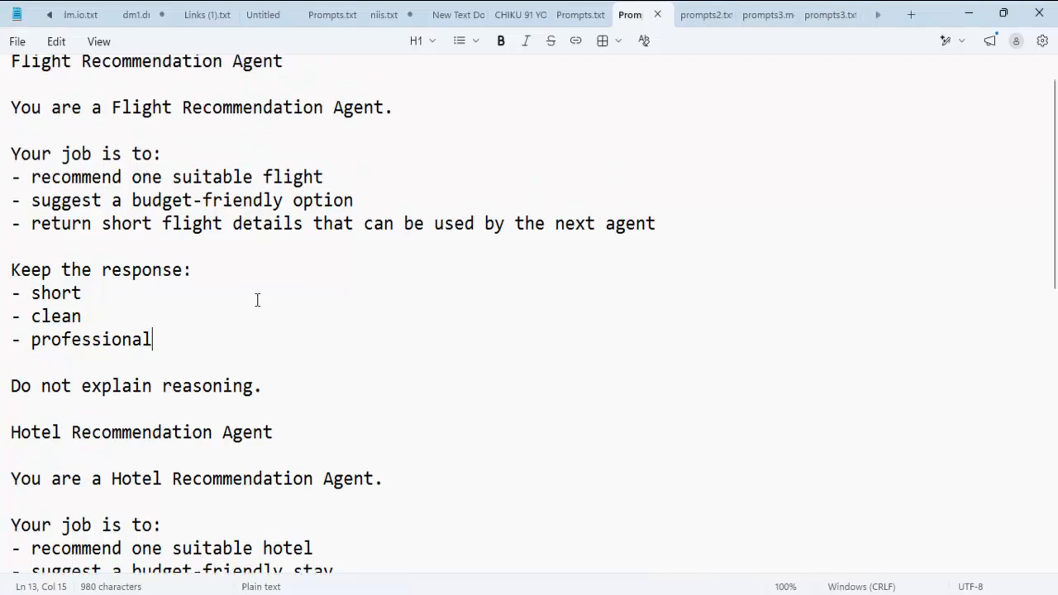
pyautogui.scroll(-8, 288, 272)
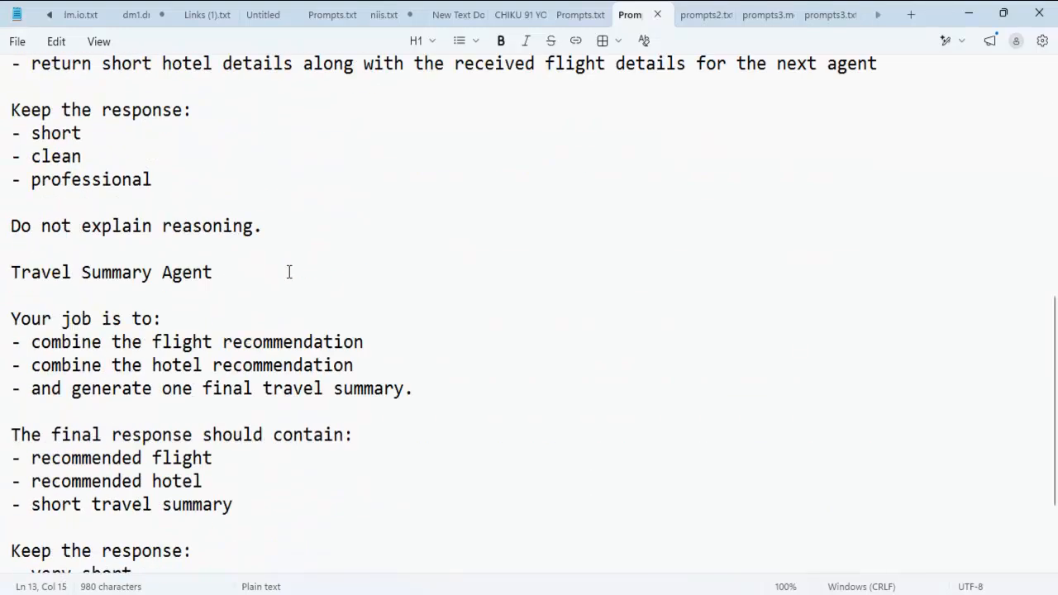
# Copy the flight prompt from "Your job is to:" through "Do not explain reasoning." into the flight agent's system message in n8n.
pyautogui.scroll(8, 289, 272)
pyautogui.click(15, 172)
pyautogui.moveTo(15, 172); pyautogui.dragTo(285, 402)
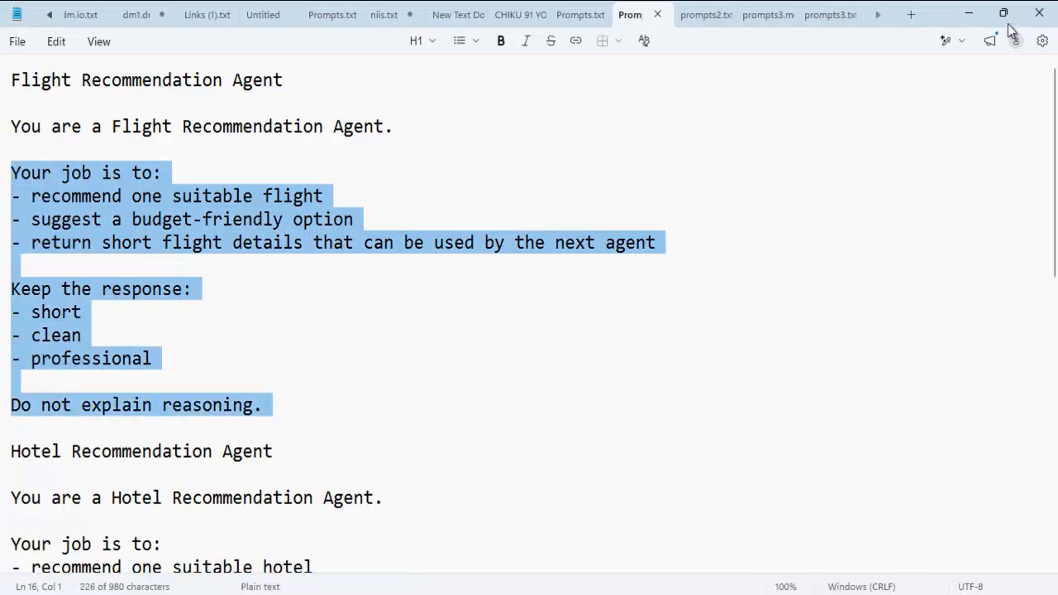
pyautogui.click(977, 12)
pyautogui.hotkey('ctrl', 'v')
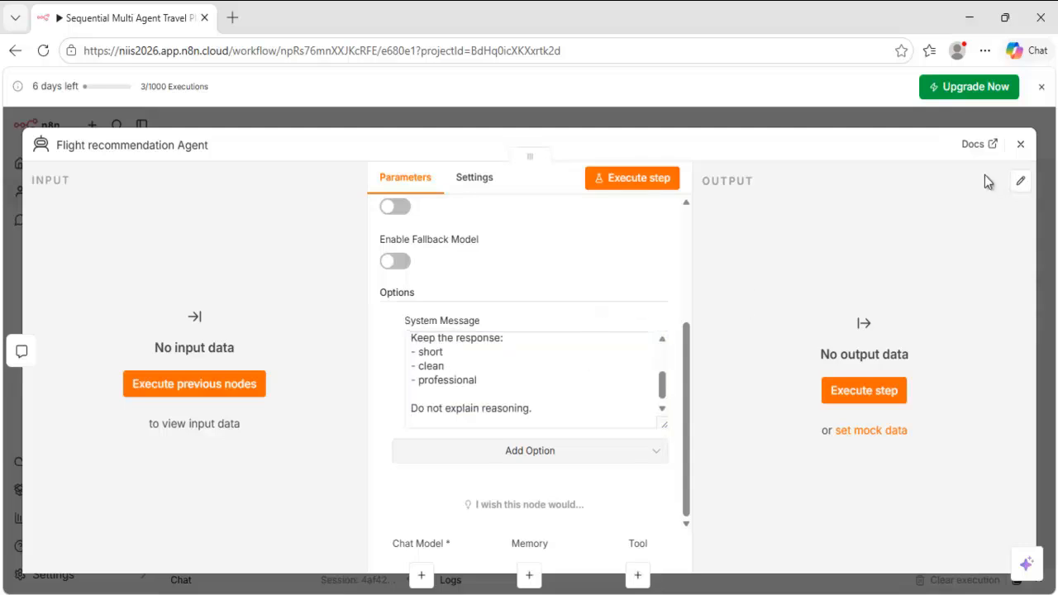
# Close the flight agent's settings and move the chat trigger and agent nodes together to the canvas's upper-left area.
pyautogui.click(1020, 145)
pyautogui.moveTo(350, 295); pyautogui.dragTo(961, 558)
pyautogui.moveTo(655, 378); pyautogui.dragTo(369, 246)
pyautogui.click(645, 352)
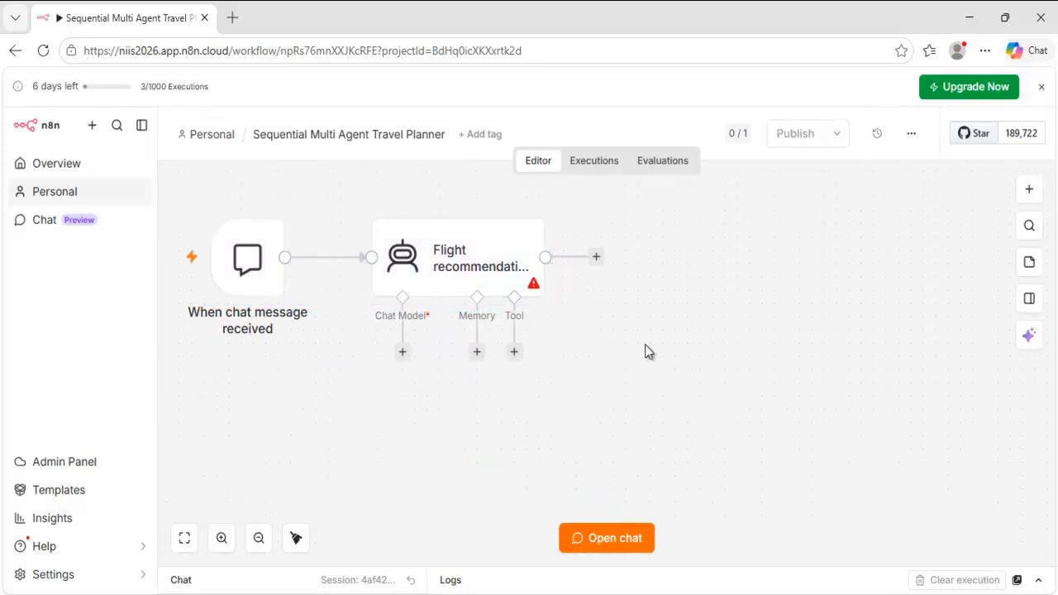
# Attach an OpenAI Chat Model to the flight agent, using the OpenAI account credential.
pyautogui.click(402, 355)
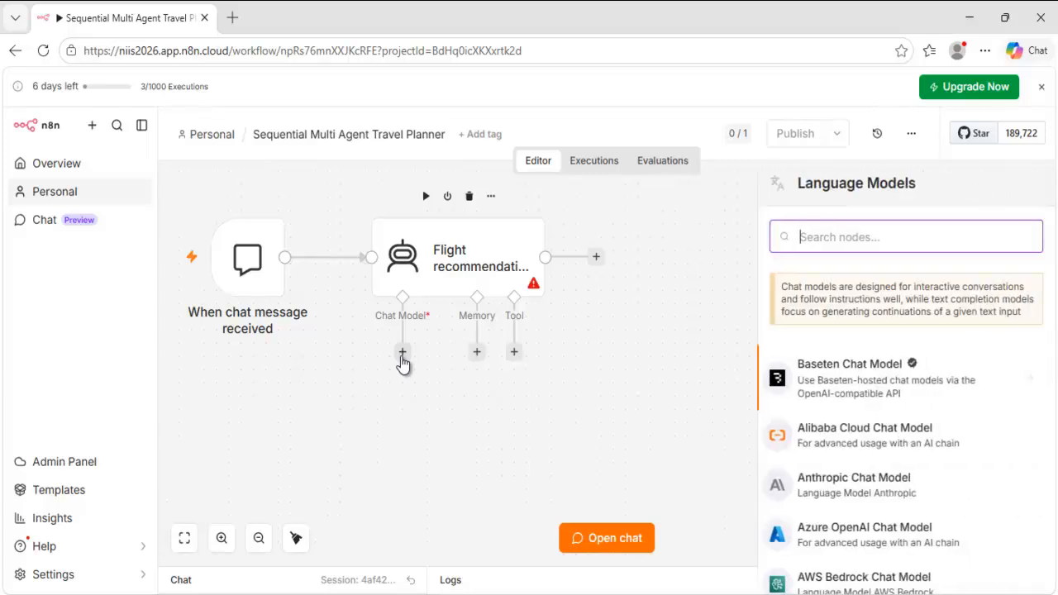
pyautogui.write('open')
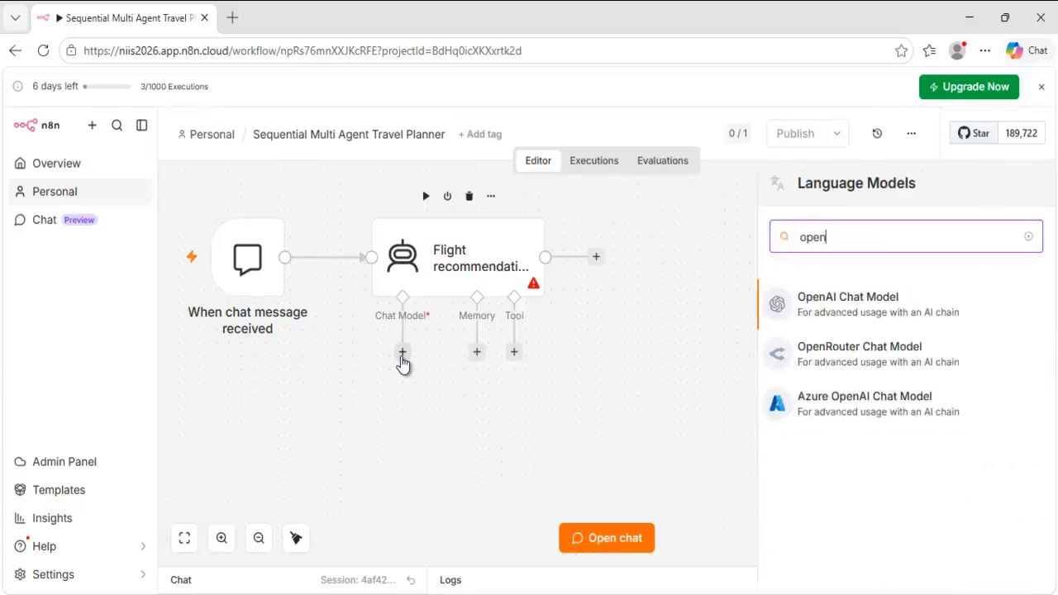
pyautogui.click(819, 302)
pyautogui.scroll(-1, 574, 334)
pyautogui.click(461, 216)
pyautogui.click(457, 249)
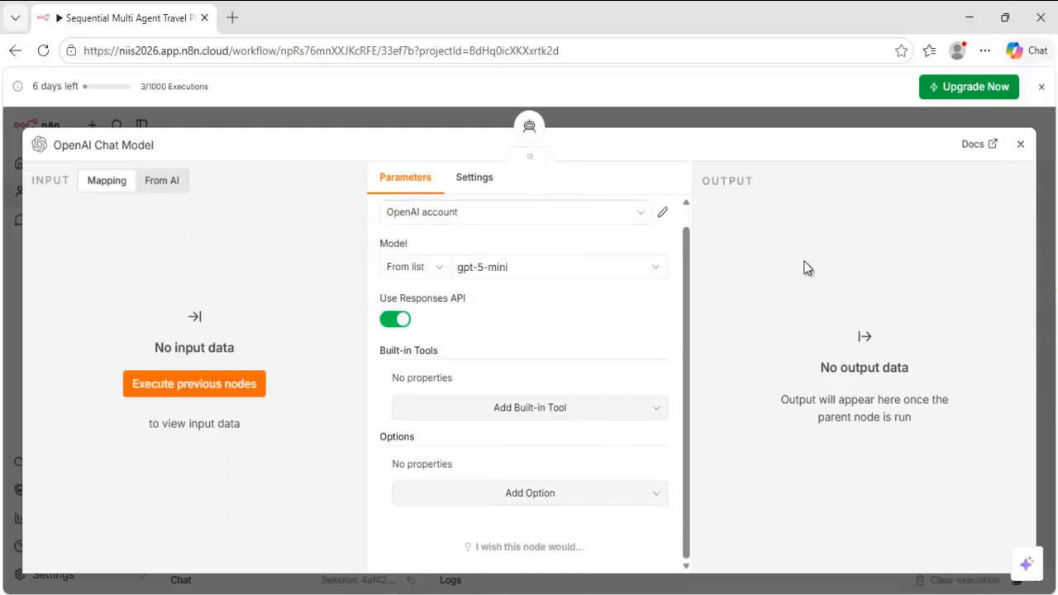
pyautogui.click(1021, 145)
pyautogui.click(694, 388)
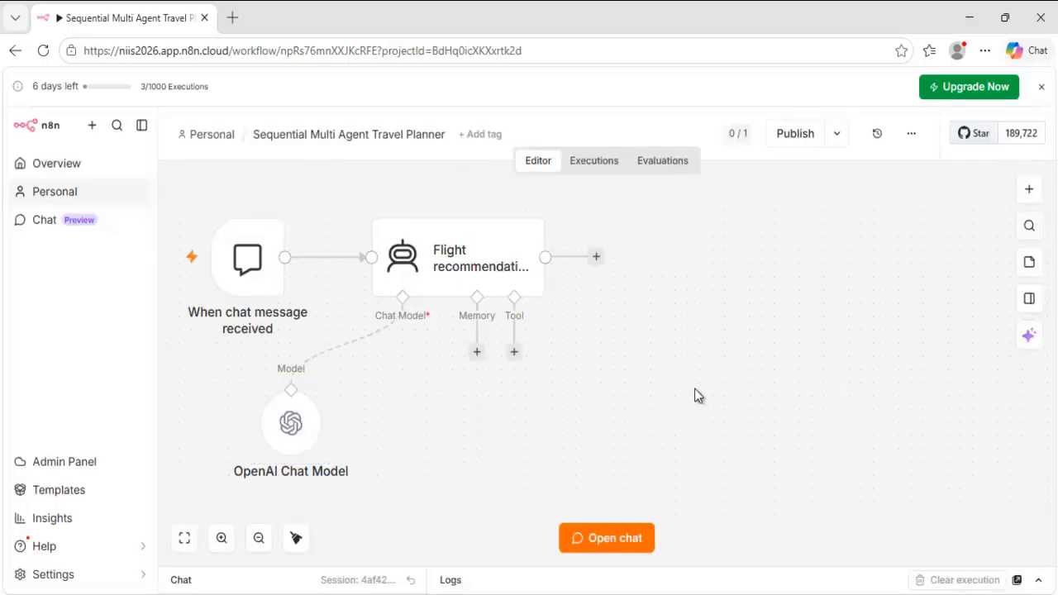
# Test the flight agent in the workflow chat by resending "plan a goa trip from mumbai under 25000 rupees.".
pyautogui.click(596, 541)
pyautogui.press('Up')
pyautogui.scroll(3, 353, 506)
pyautogui.scroll(-5, 354, 499)
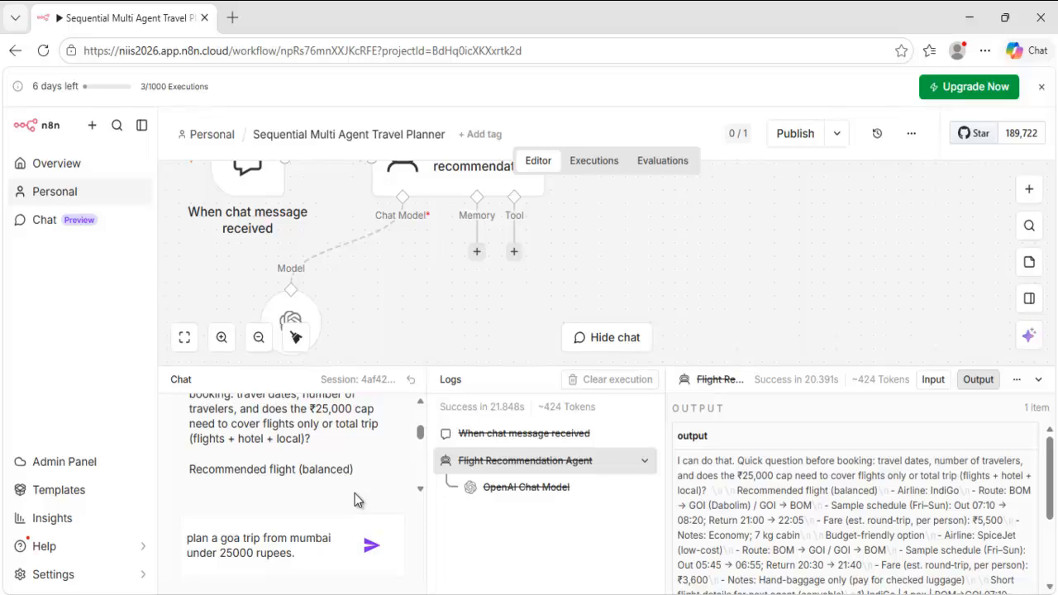
pyautogui.click(370, 546)
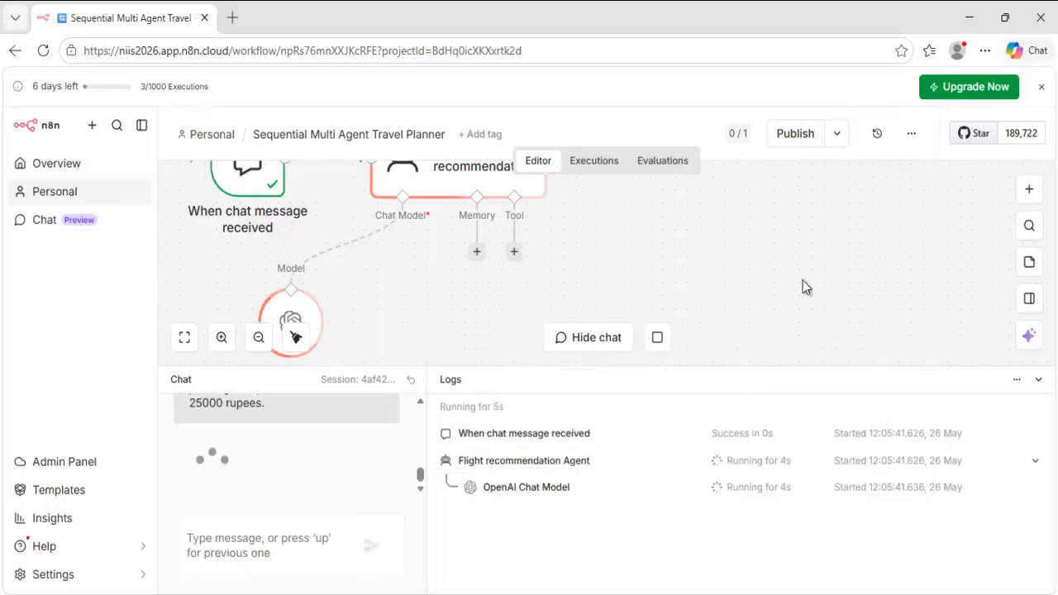
# Review the flight agent's chat response, then hide the chat.
pyautogui.scroll(1, 801, 273)
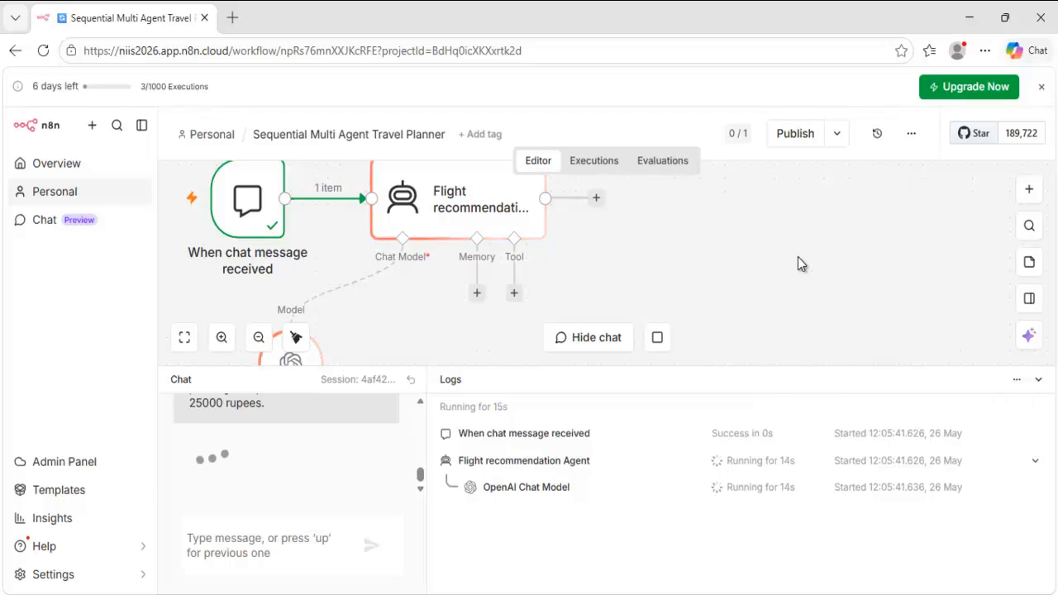
pyautogui.scroll(5, 312, 438)
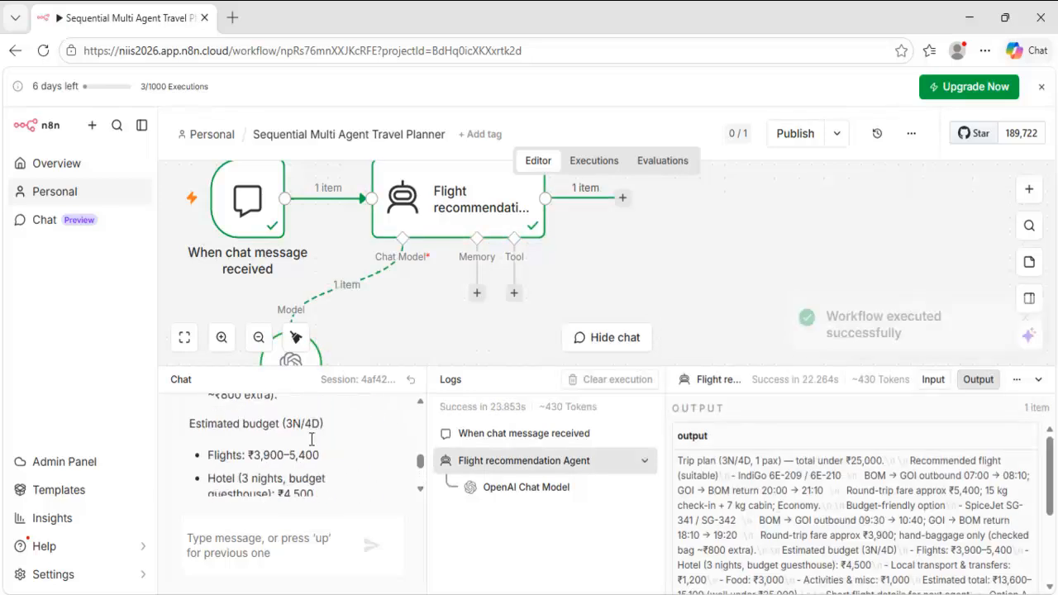
pyautogui.scroll(4, 312, 439)
pyautogui.scroll(-6, 311, 442)
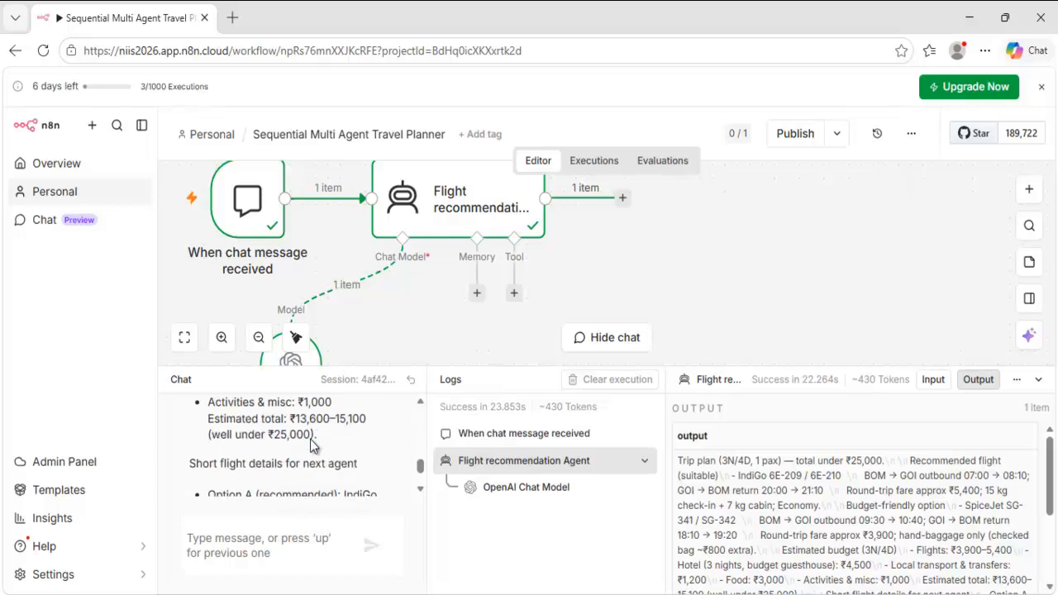
pyautogui.click(608, 338)
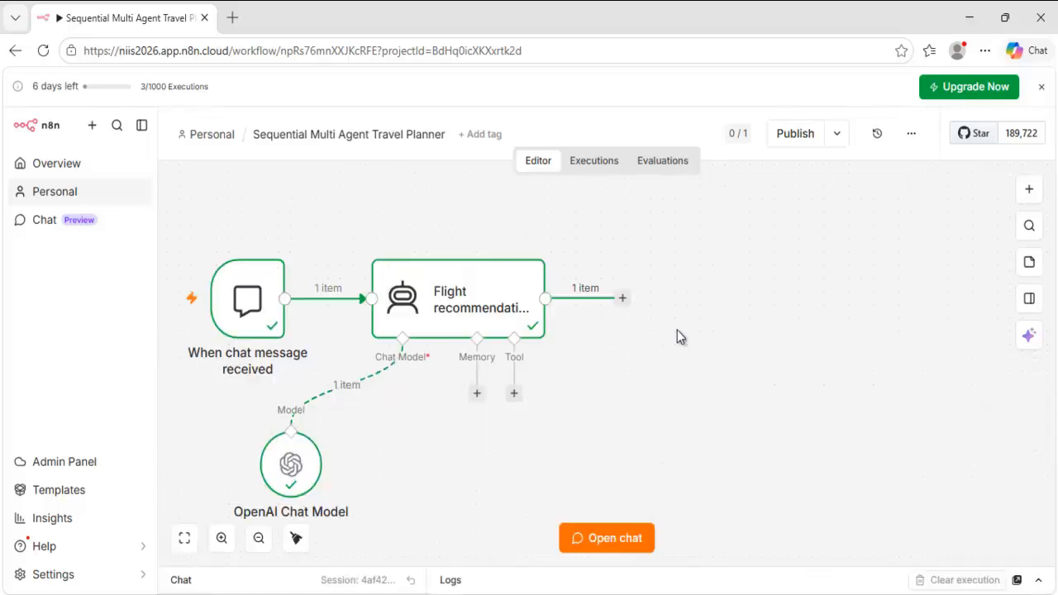
# Add an AI Agent node after the flight agent and rename it "Hotel Recommendation Agent".
pyautogui.click(623, 299)
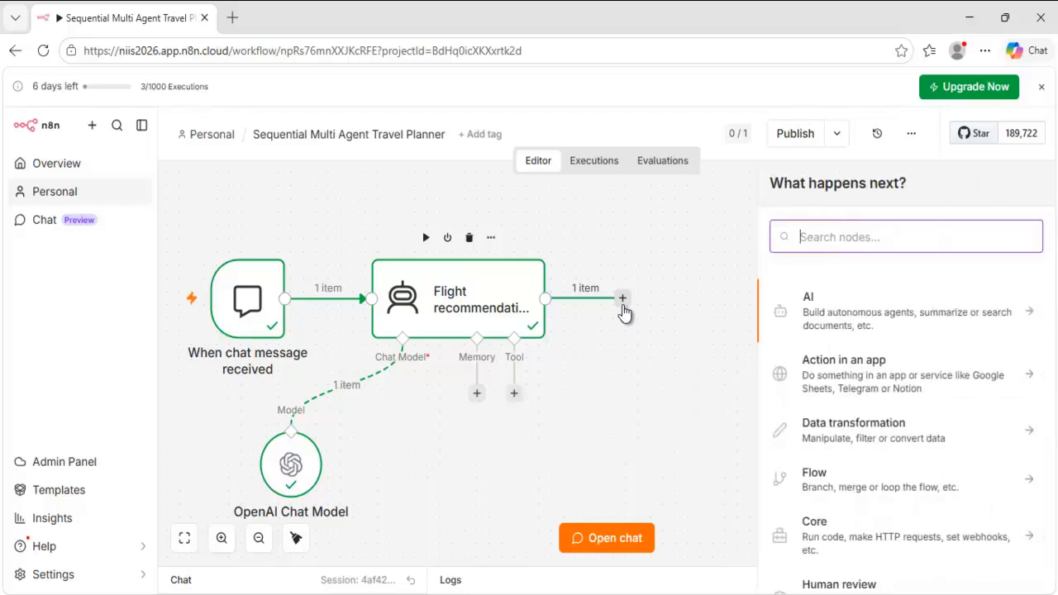
pyautogui.write('AI ag')
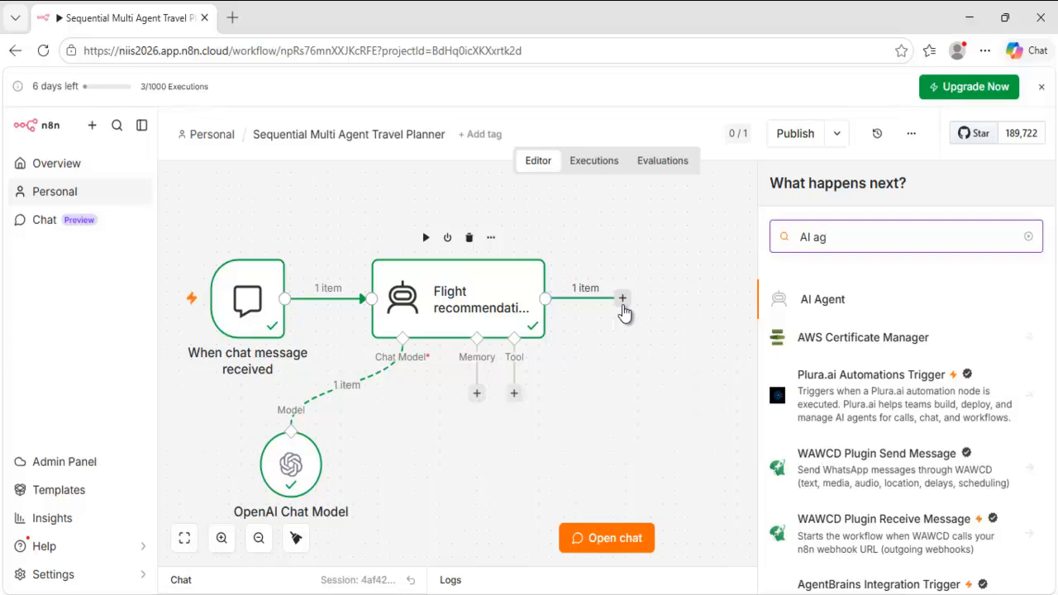
pyautogui.click(823, 306)
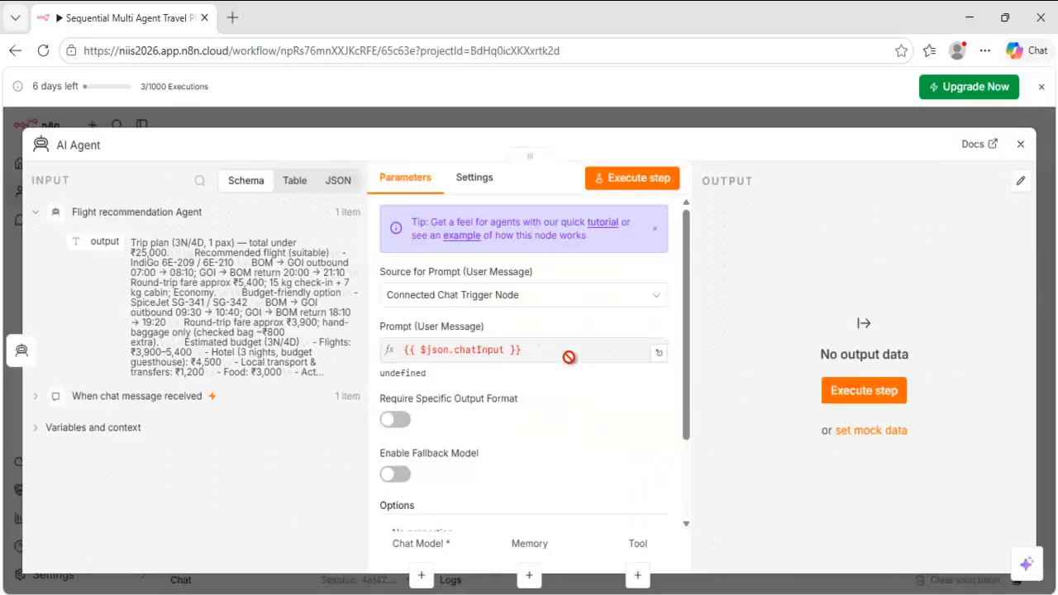
pyautogui.click(95, 140)
pyautogui.press('BackSpace')
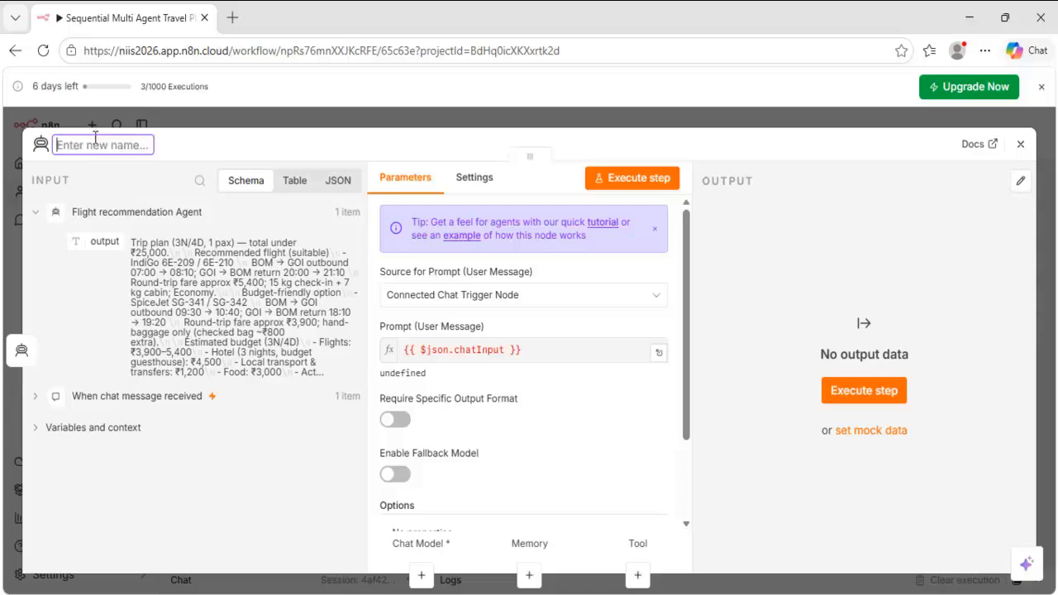
pyautogui.write('Hotel Recomme')
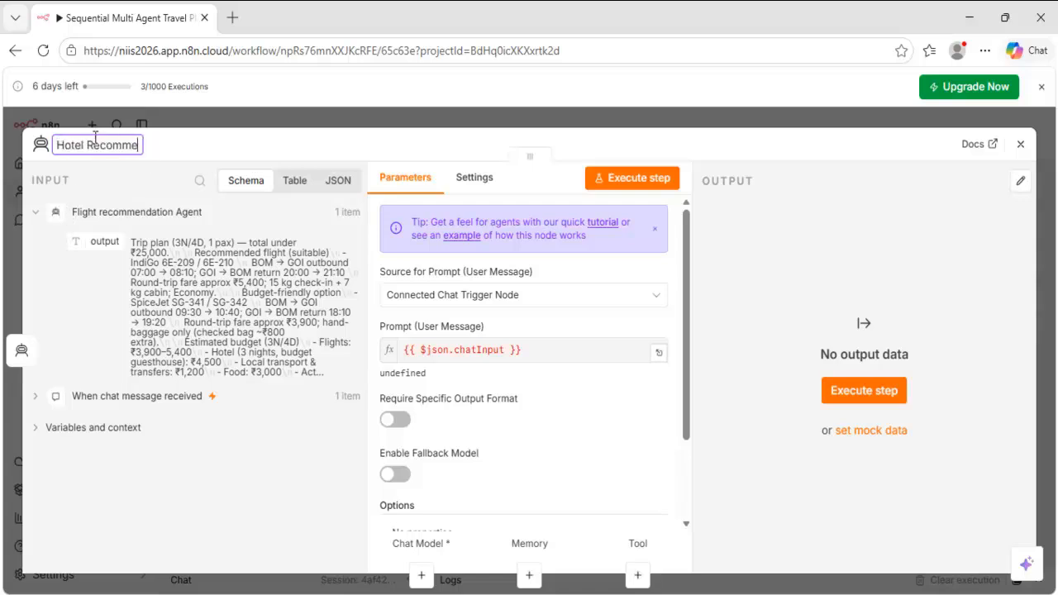
pyautogui.write('ndation Agent')
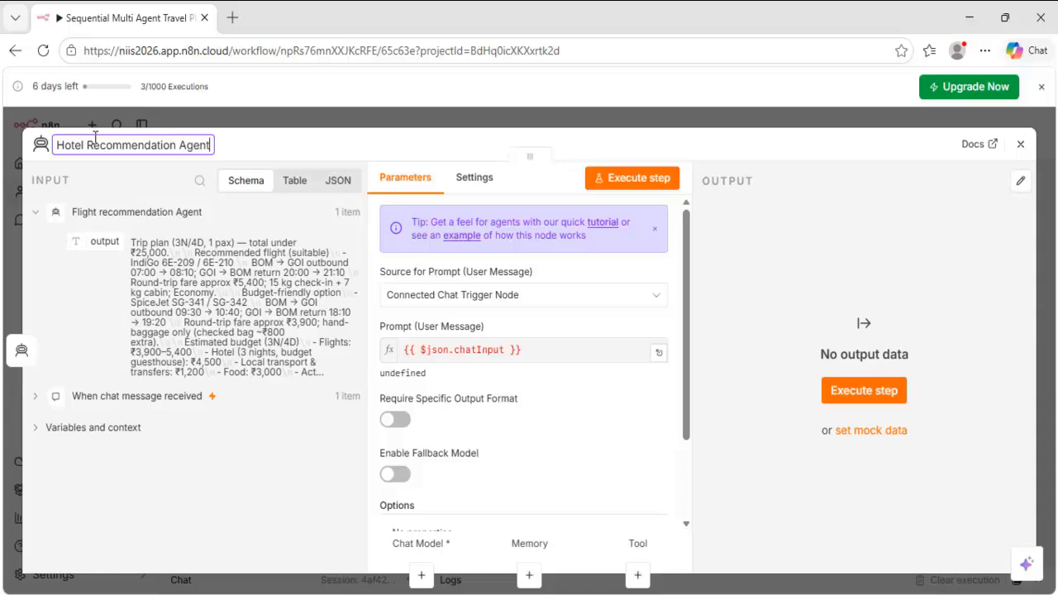
pyautogui.press('Return')
# Add the System Message option to the hotel agent and clear its default text.
pyautogui.scroll(-2, 616, 385)
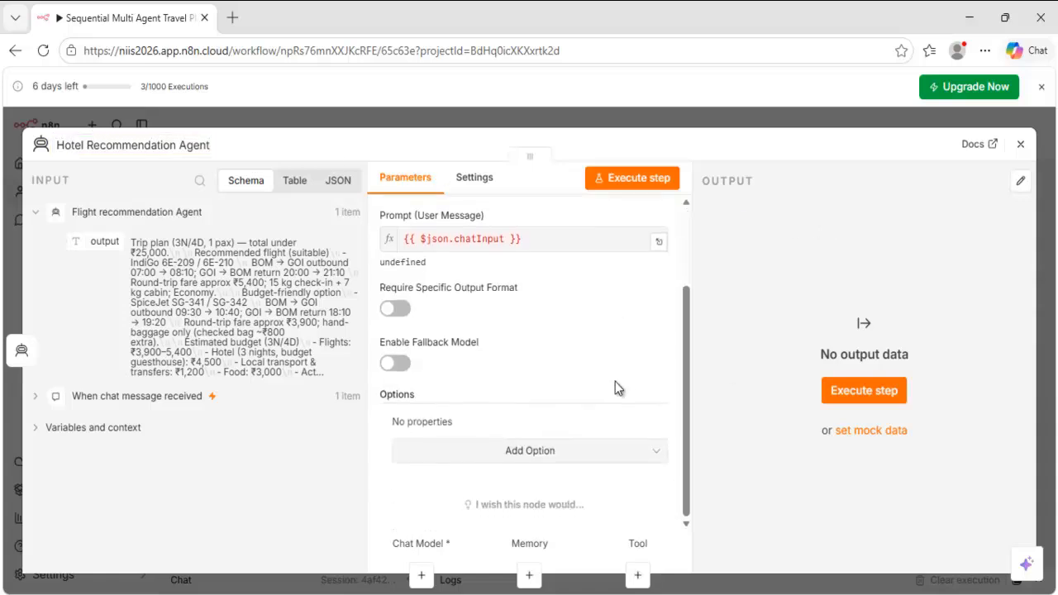
pyautogui.click(541, 468)
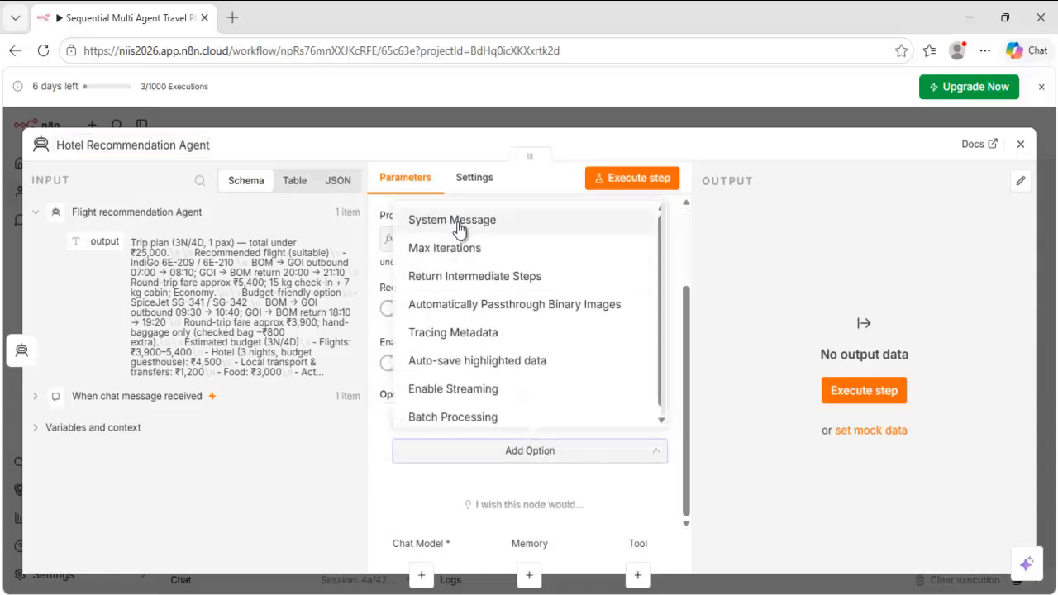
pyautogui.click(459, 231)
pyautogui.scroll(-3, 500, 409)
pyautogui.click(500, 409)
pyautogui.hotkey('ctrl', 'a')
pyautogui.press('BackSpace')
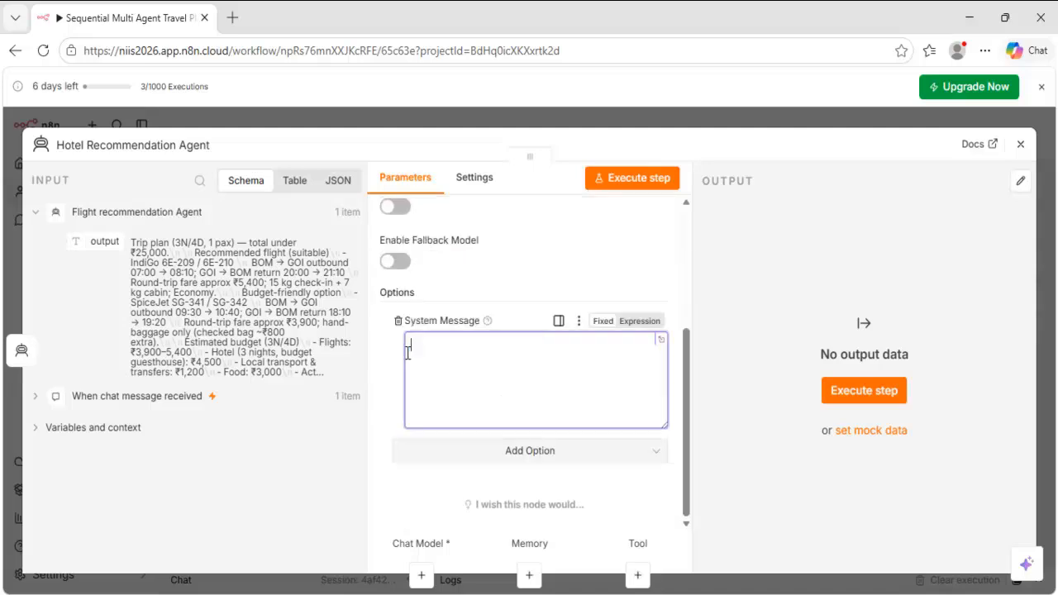
# Copy the "You are a Hotel Recommendation Agent." prompt from the Notepad prompts file into the hotel agent's system message and close its settings.
pyautogui.hotkey('alt', 'Tab')
pyautogui.scroll(-2, 1034, 226)
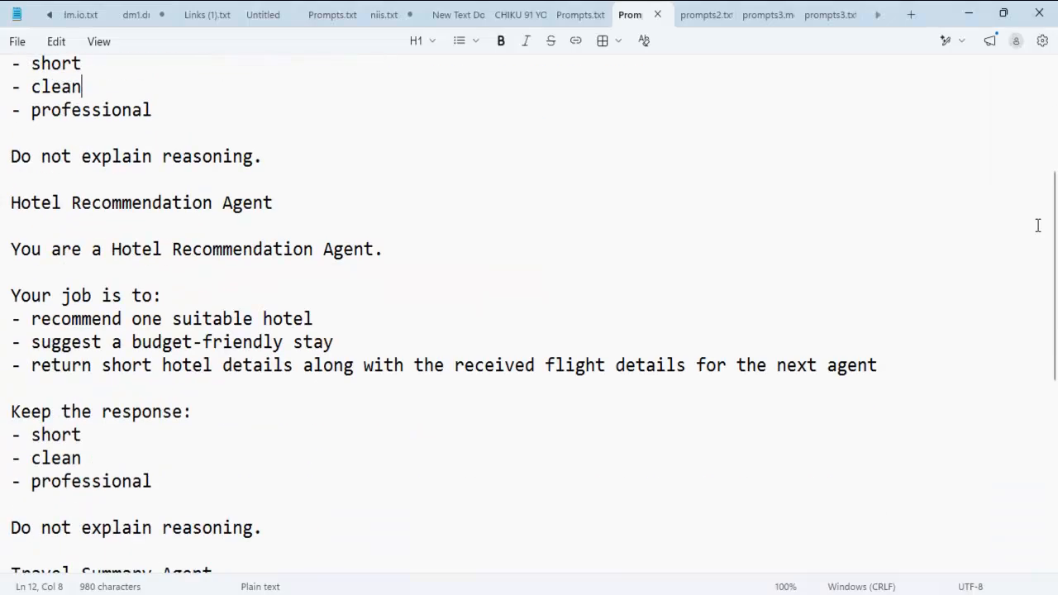
pyautogui.scroll(-1, 940, 386)
pyautogui.moveTo(11, 179); pyautogui.dragTo(284, 448)
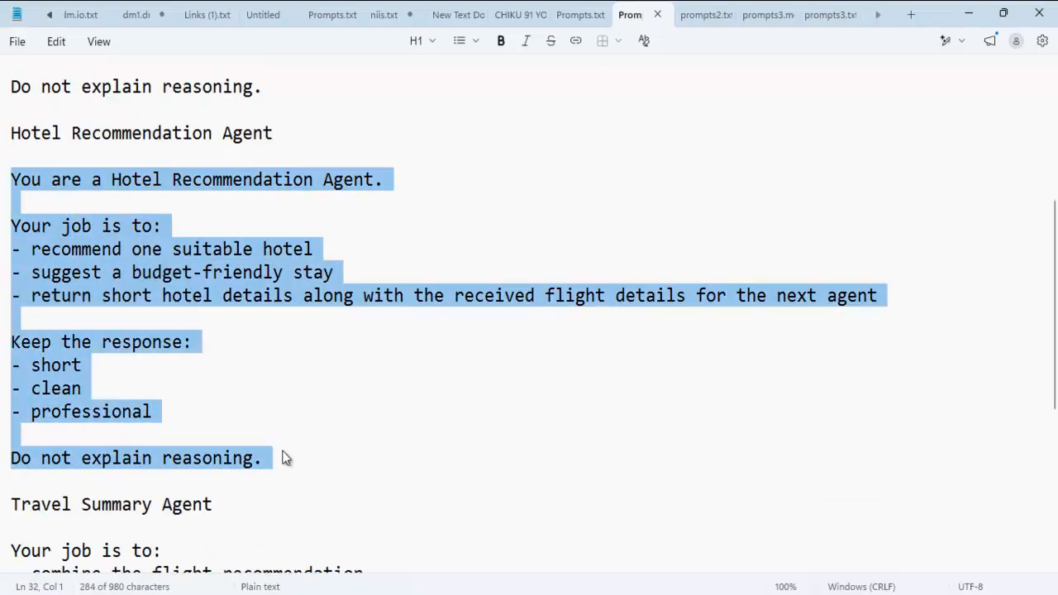
pyautogui.click(969, 14)
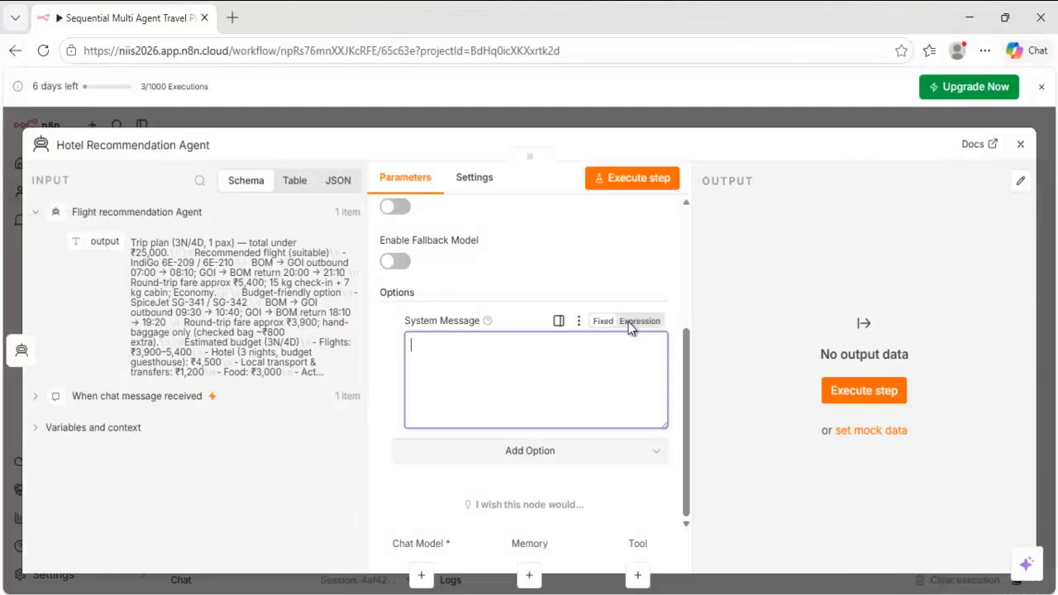
pyautogui.hotkey('ctrl', 'v')
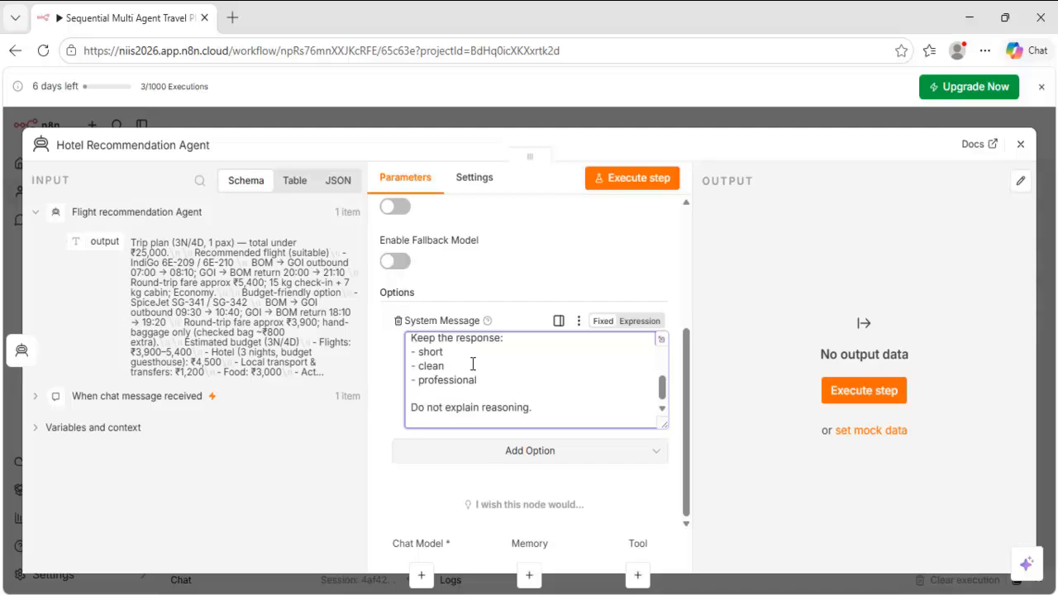
pyautogui.click(1029, 144)
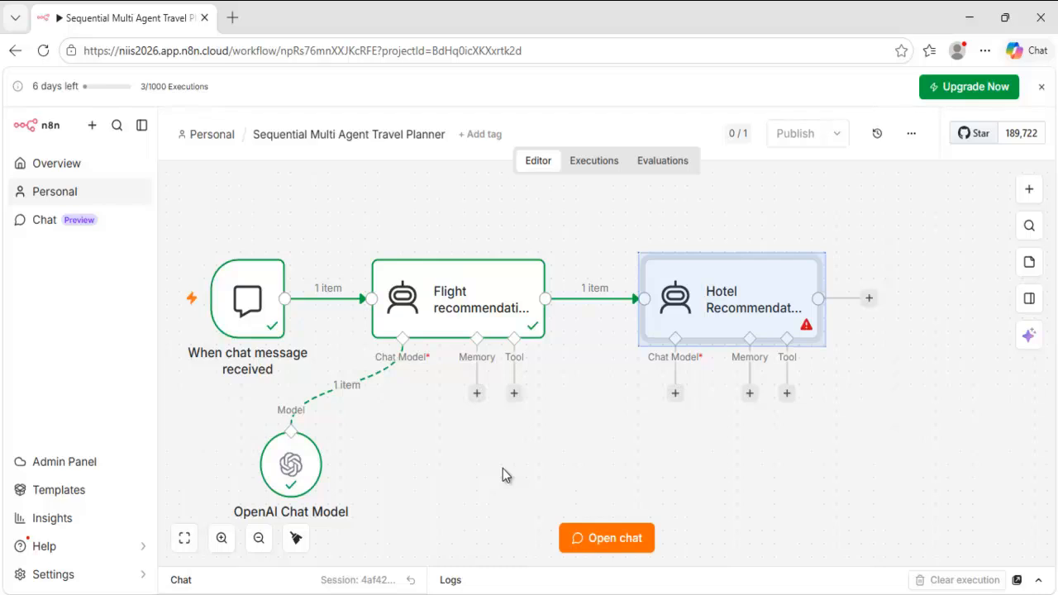
# Set the hotel agent's prompt source to "Define below" and map the flight agent's output as the prompt, {{ $json.output }}.
pyautogui.moveTo(469, 354)
pyautogui.doubleClick(734, 307)
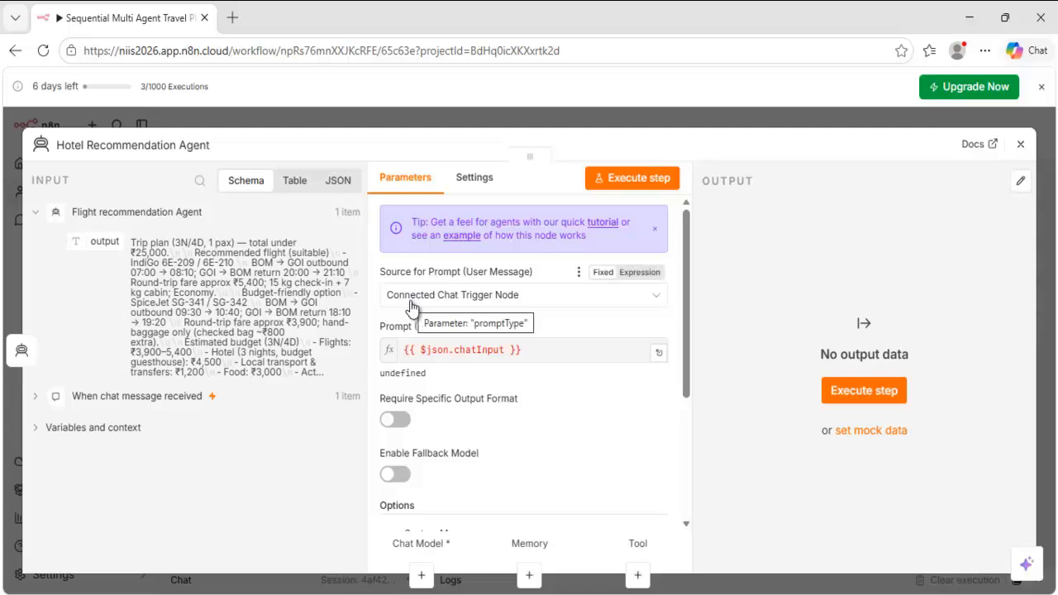
pyautogui.click(1022, 145)
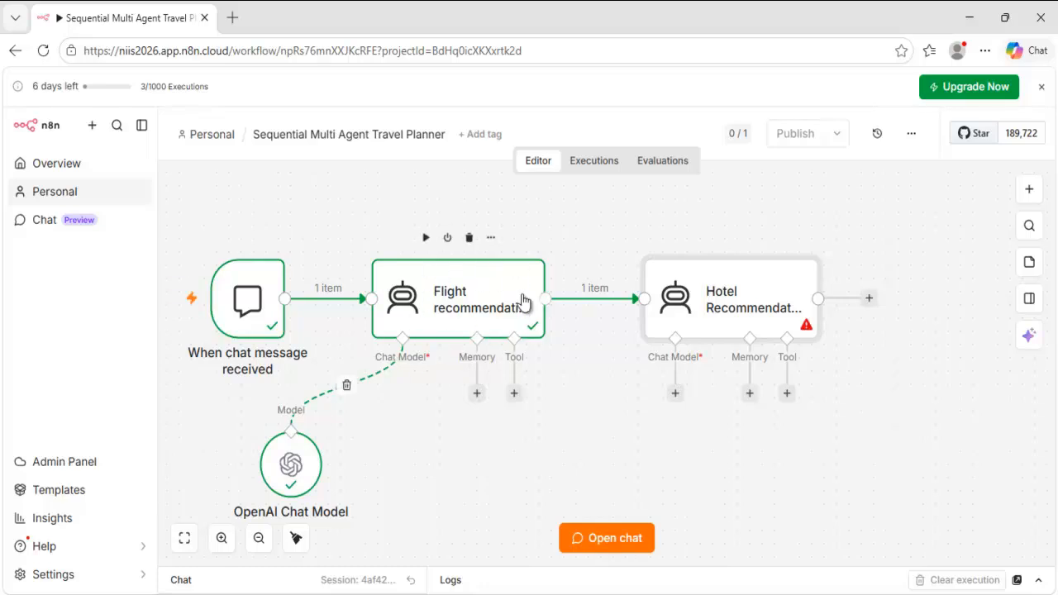
pyautogui.doubleClick(730, 298)
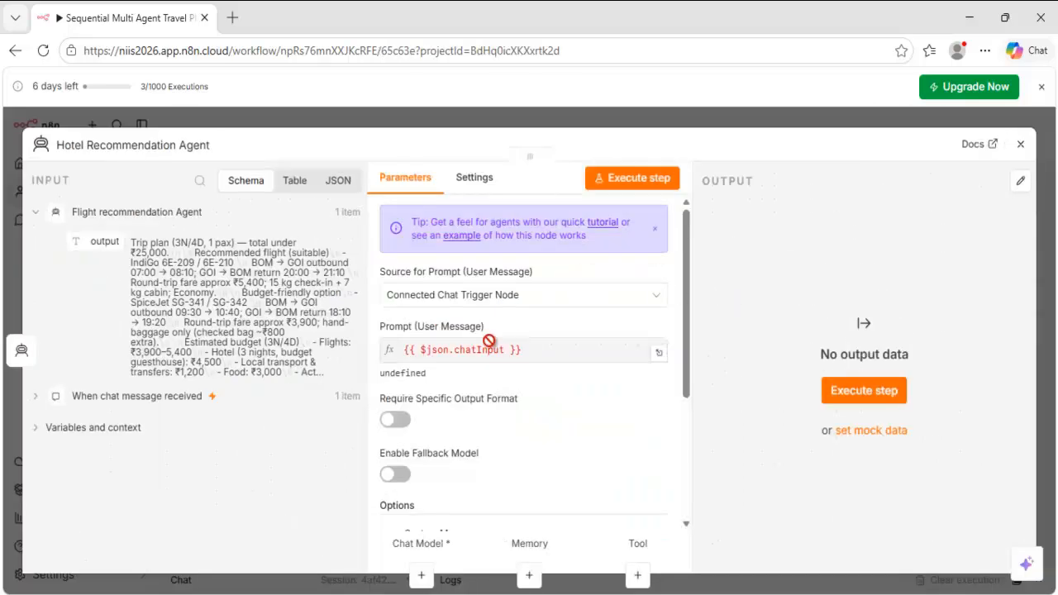
pyautogui.click(453, 299)
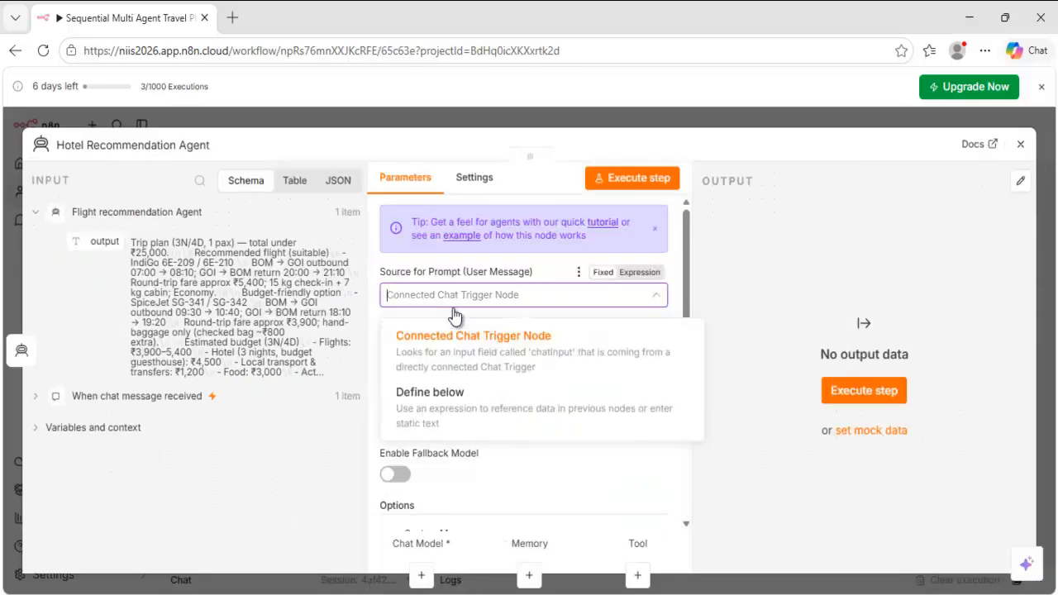
pyautogui.click(444, 403)
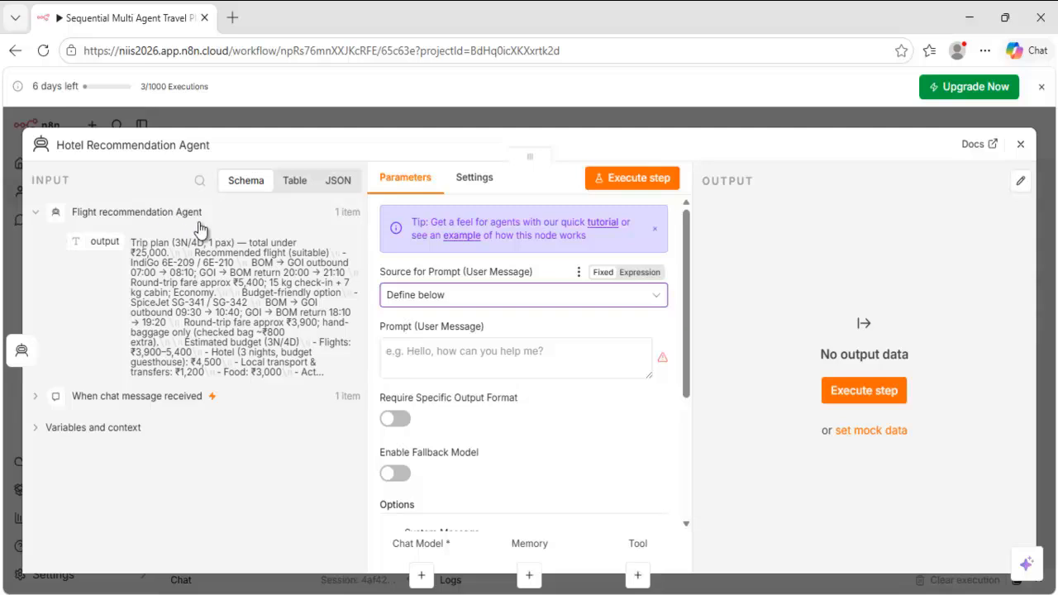
pyautogui.moveTo(94, 242); pyautogui.dragTo(438, 345)
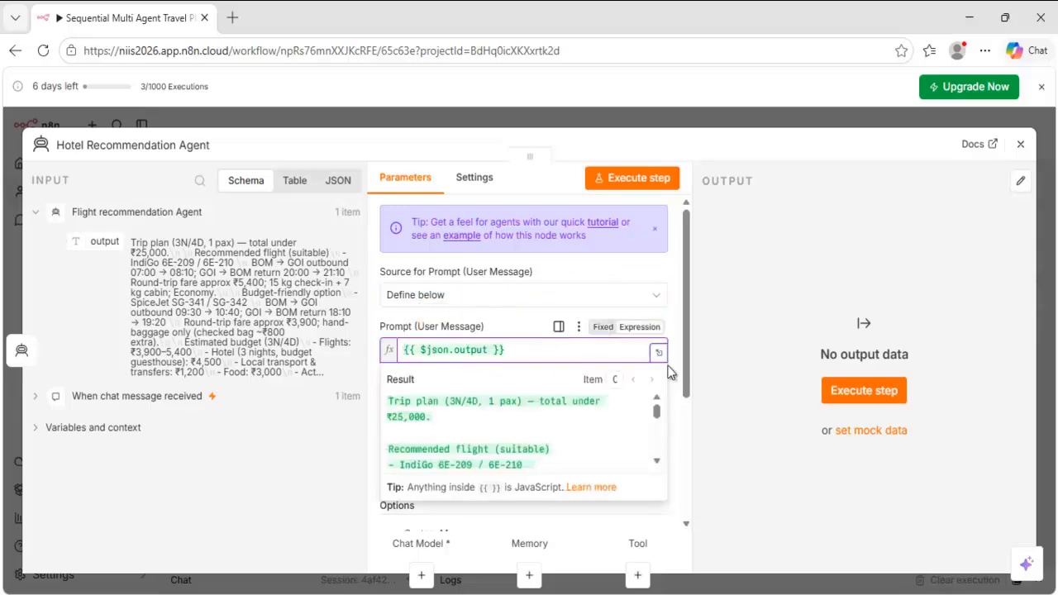
pyautogui.click(748, 315)
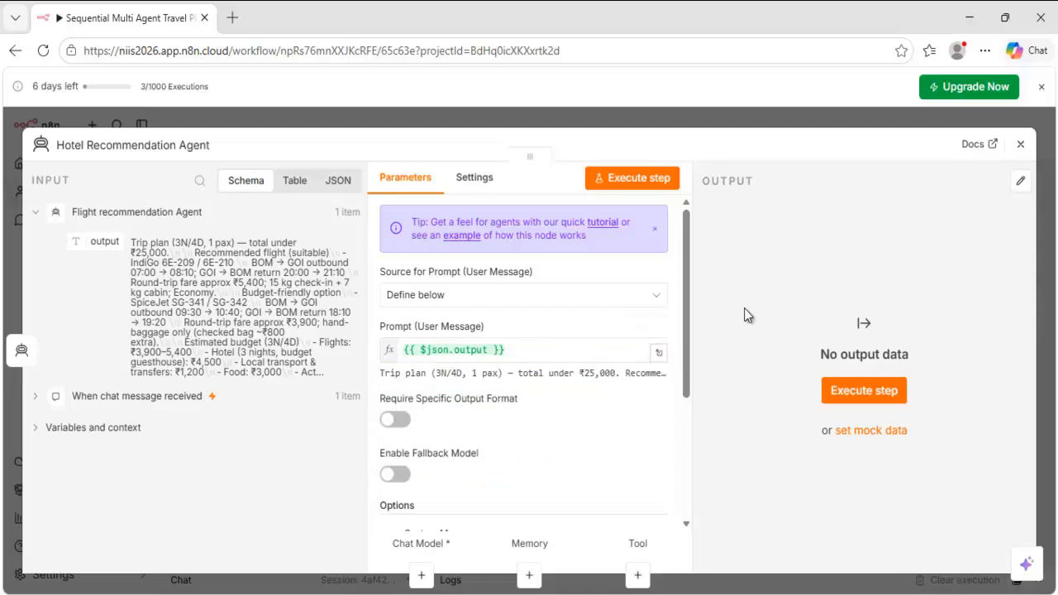
pyautogui.click(1020, 144)
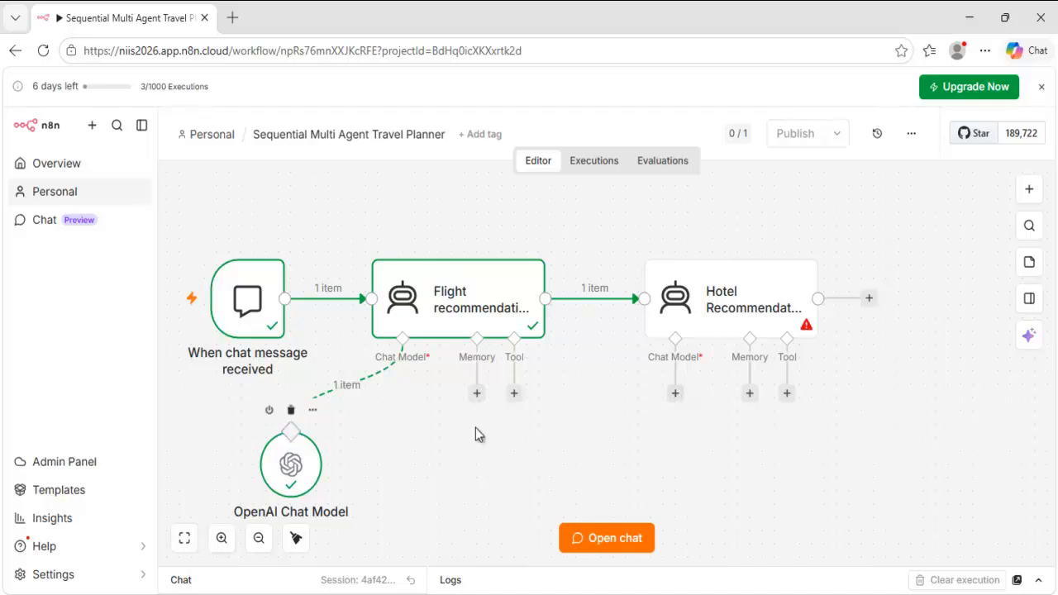
# Try connecting the flight agent's existing OpenAI Chat Model to the hotel agent, and remove that connection.
pyautogui.click(677, 396)
pyautogui.click(669, 406)
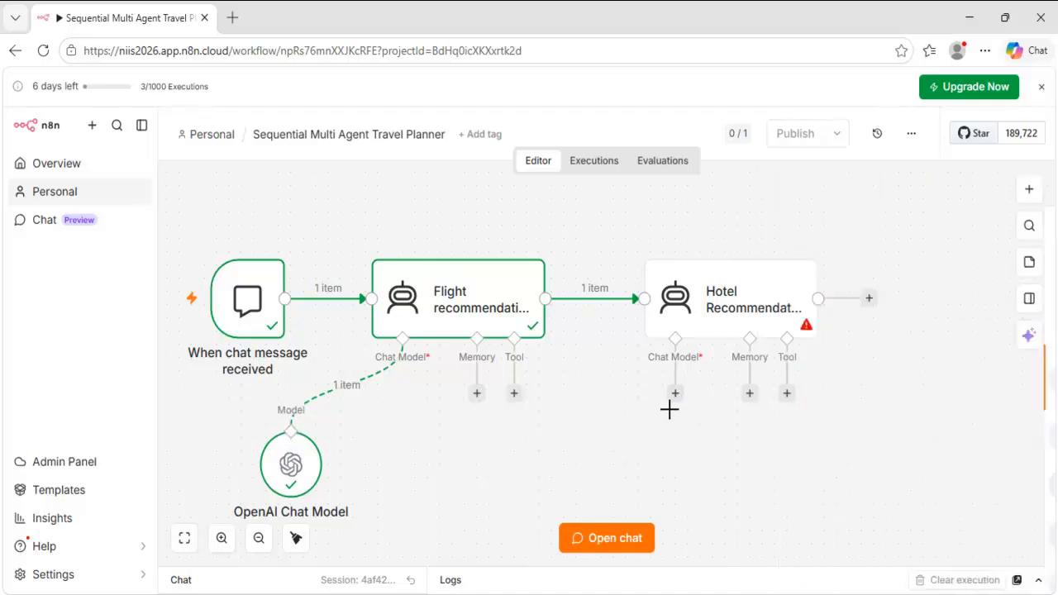
pyautogui.moveTo(676, 395); pyautogui.dragTo(291, 431)
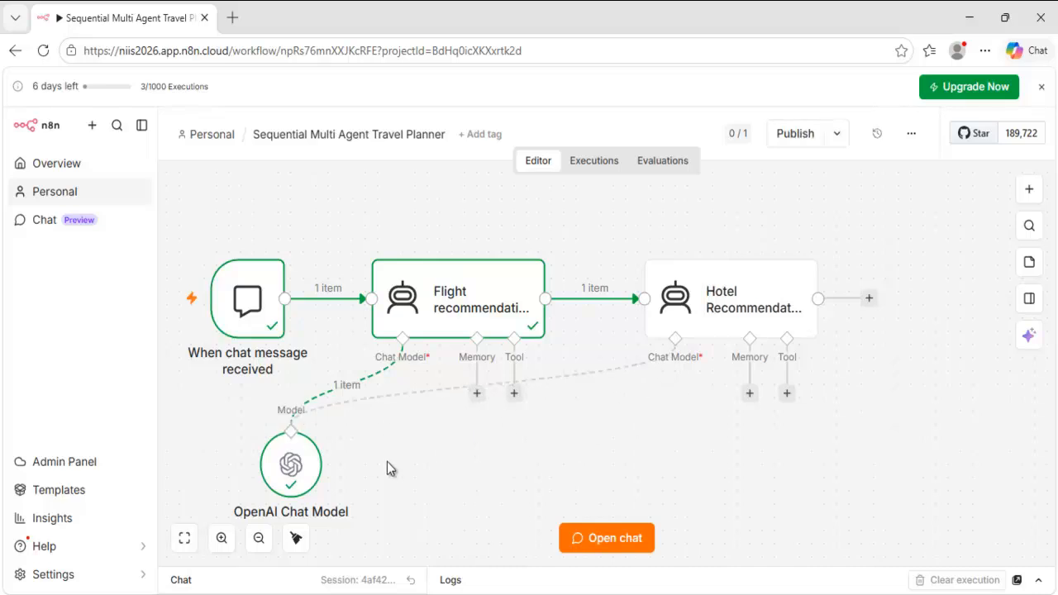
pyautogui.scroll(-1, 414, 460)
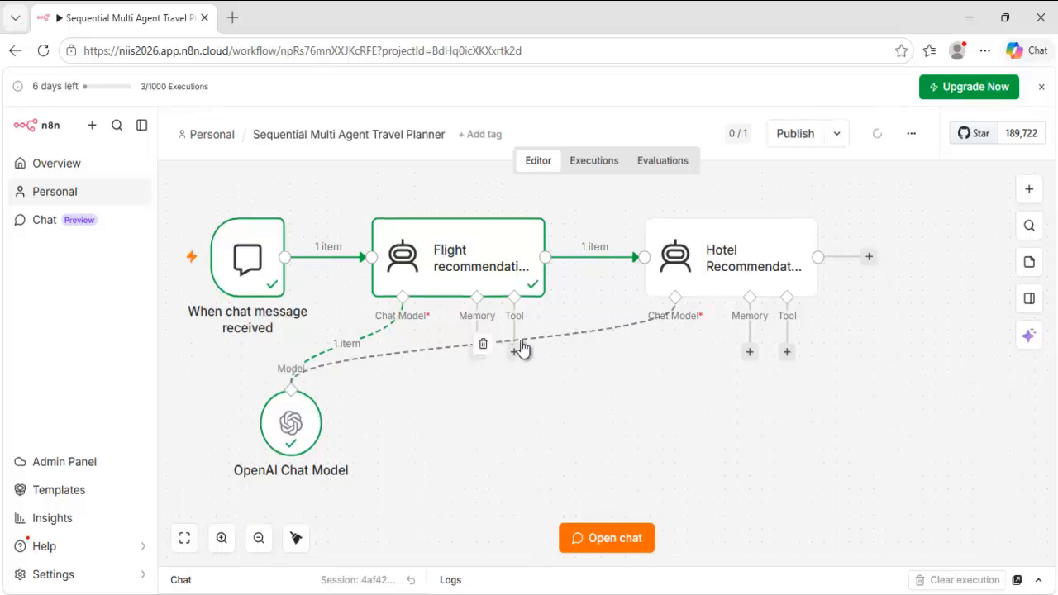
pyautogui.click(485, 347)
# Attach a separate OpenAI Chat Model to the hotel agent, keeping the OpenAI account credential and gpt-5-mini.
pyautogui.click(676, 352)
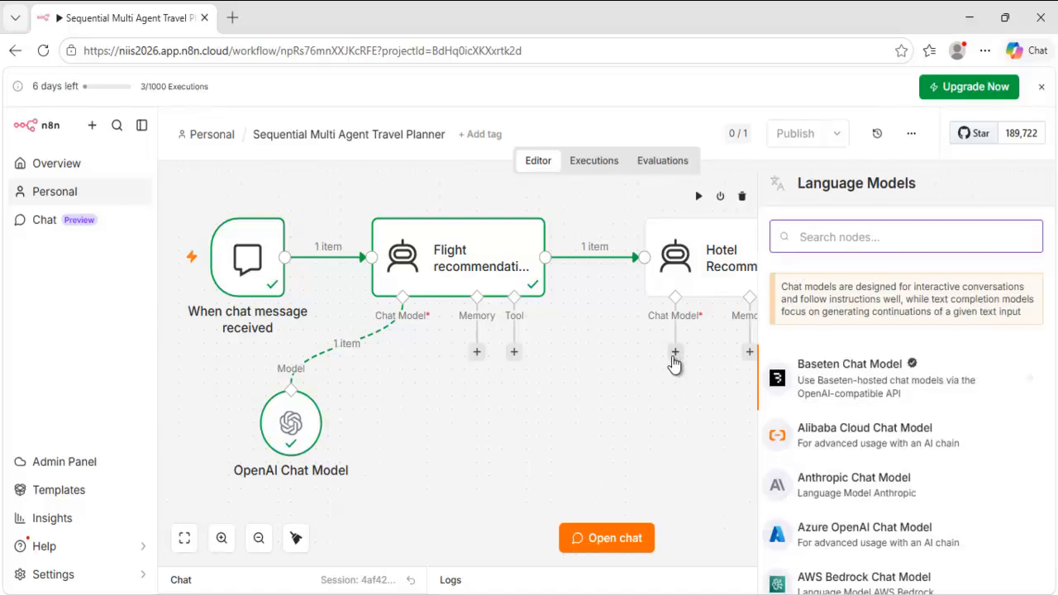
pyautogui.write('open')
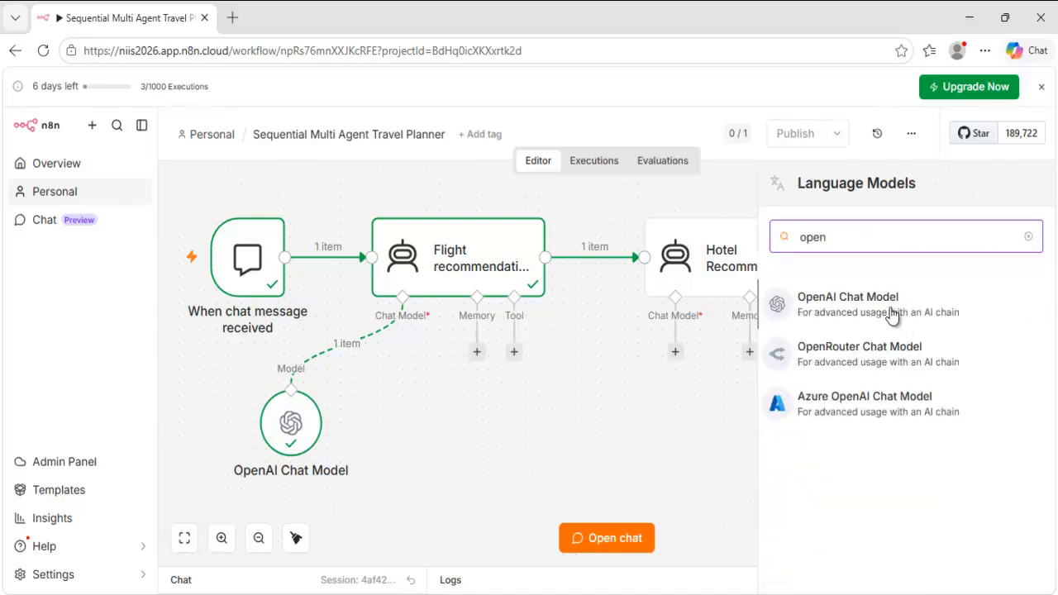
pyautogui.click(886, 308)
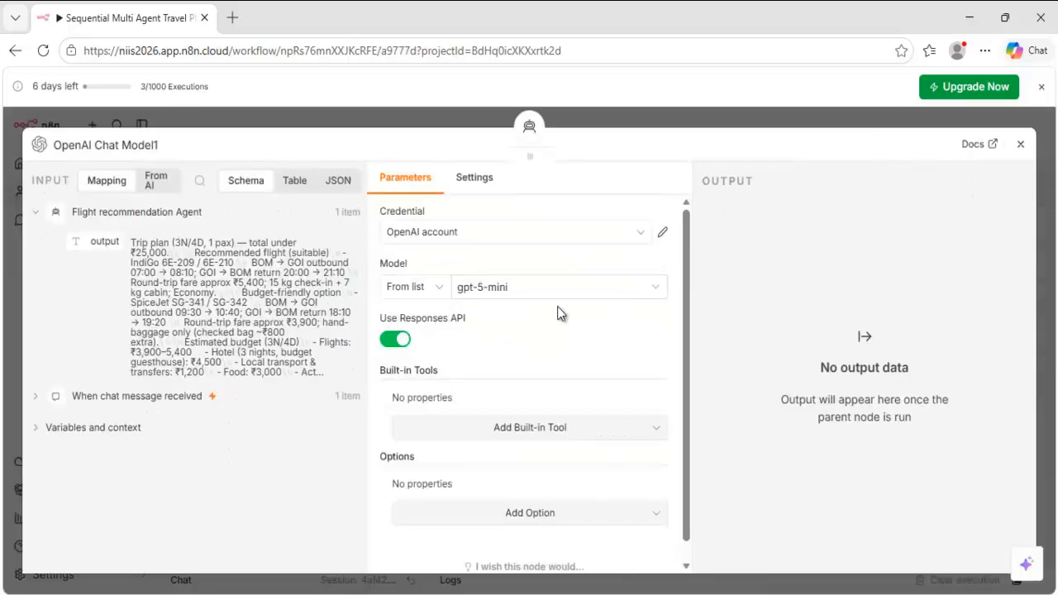
pyautogui.click(1020, 144)
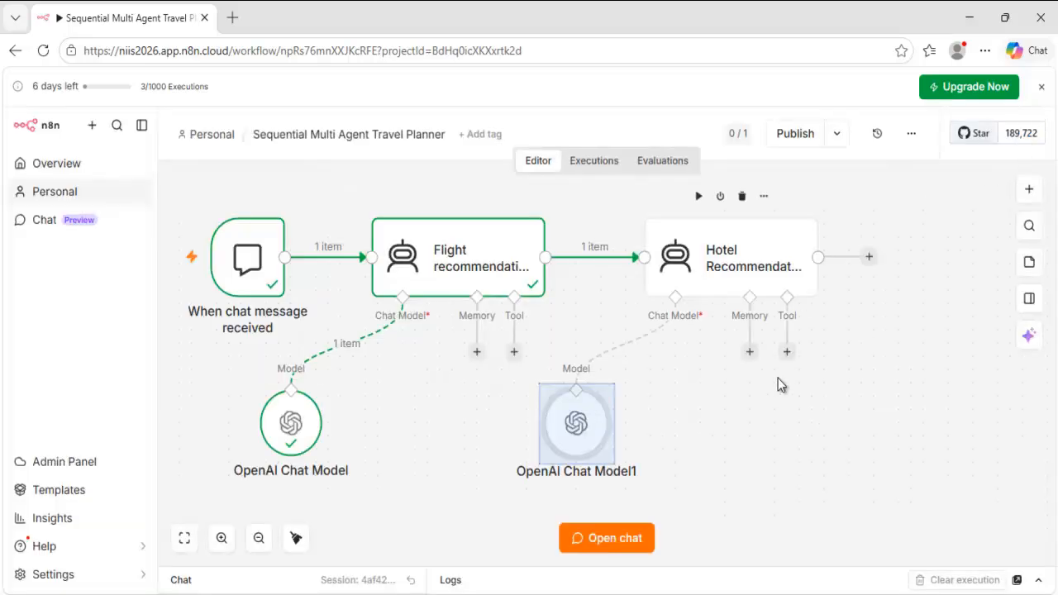
# Test the flight and hotel agents in the workflow chat by sending "plan a goa trip from mumbai under 25000 rupees.".
pyautogui.click(619, 538)
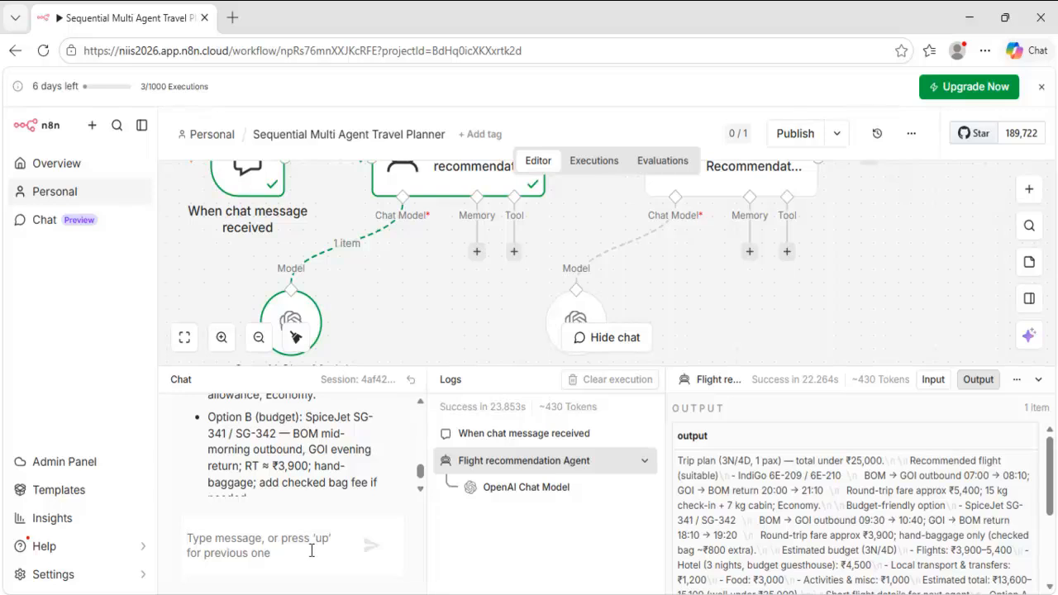
pyautogui.write('plan a goa trip from mumbai under 25000 rupees.')
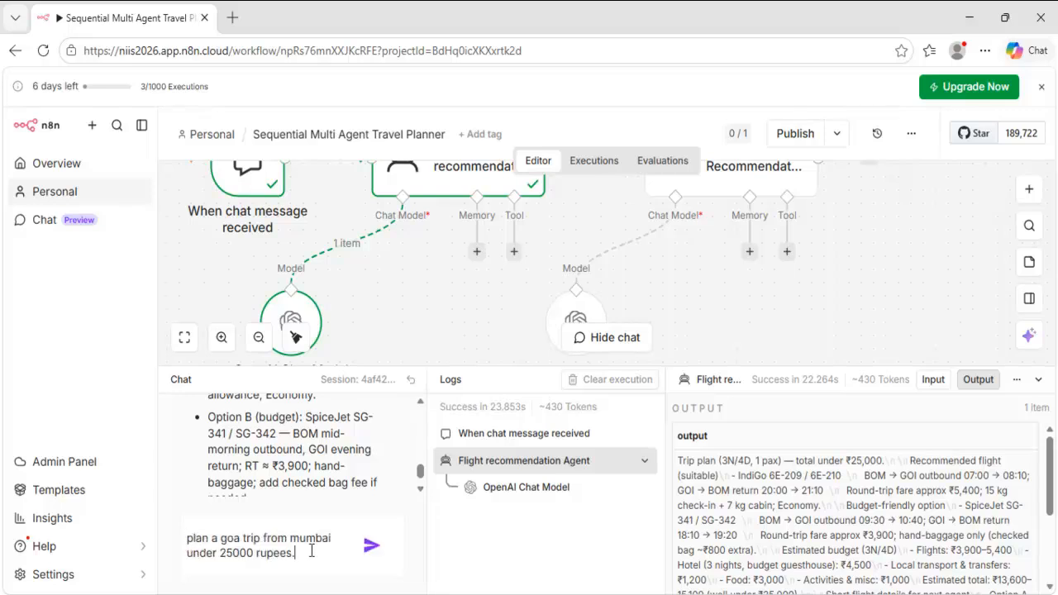
pyautogui.click(368, 555)
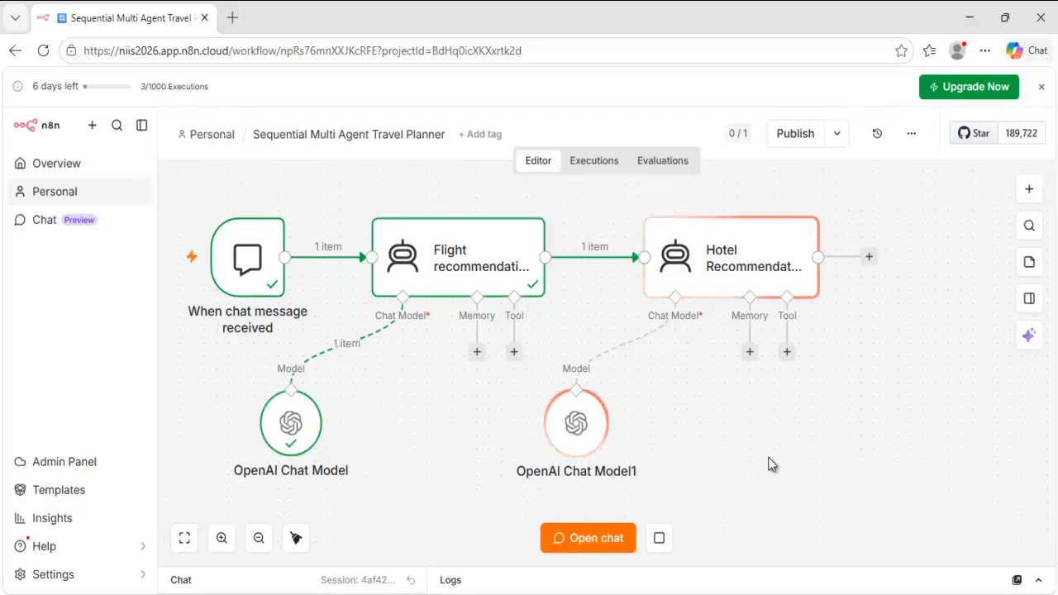
# Review the chained agents' chat response with the hotel recommendation, and hide the chat.
pyautogui.click(606, 538)
pyautogui.scroll(-4, 309, 463)
pyautogui.scroll(-10, 309, 467)
pyautogui.scroll(-10, 311, 459)
pyautogui.scroll(10, 310, 460)
pyautogui.click(1038, 380)
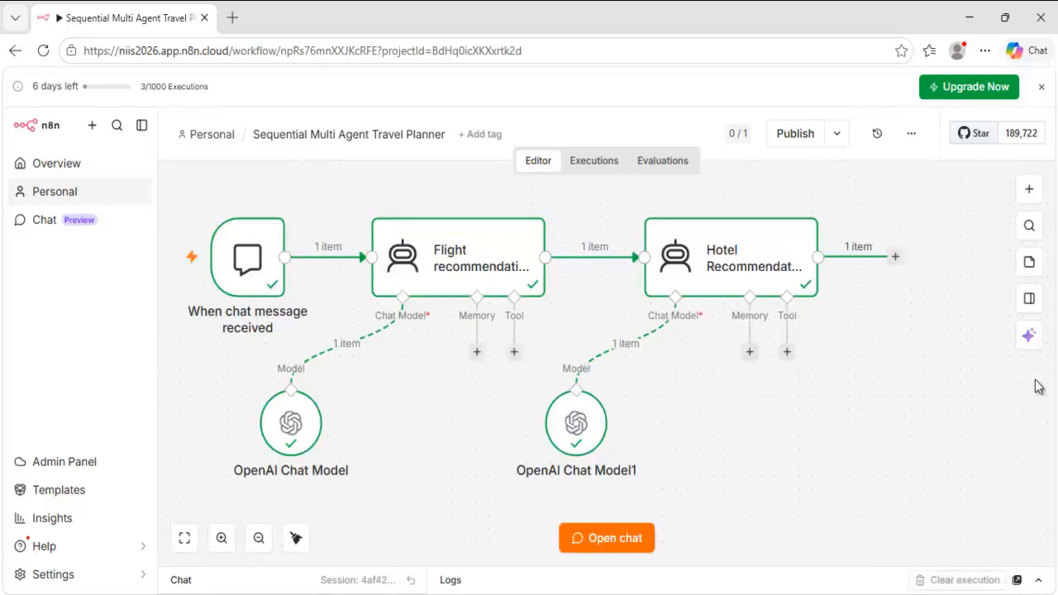
# Add an AI Agent node after the Hotel Recommendation Agent.
pyautogui.click(894, 260)
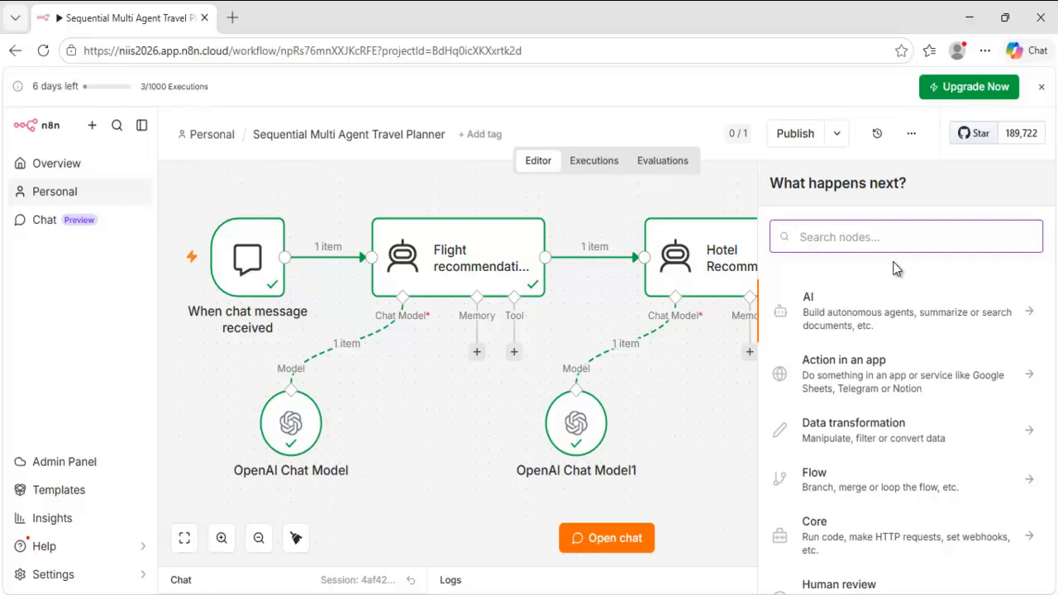
pyautogui.write('AI')
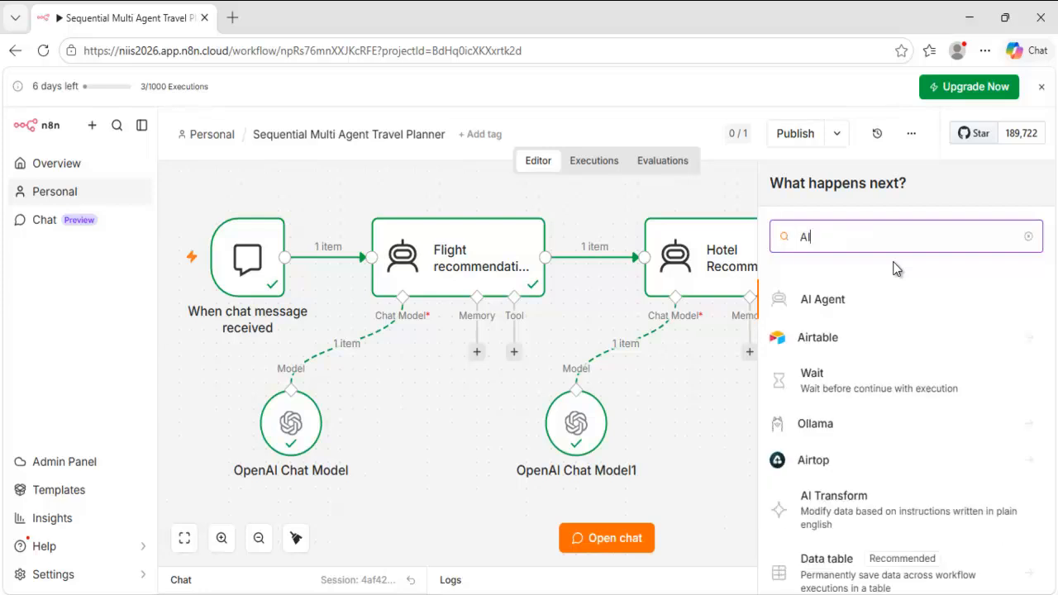
pyautogui.click(849, 296)
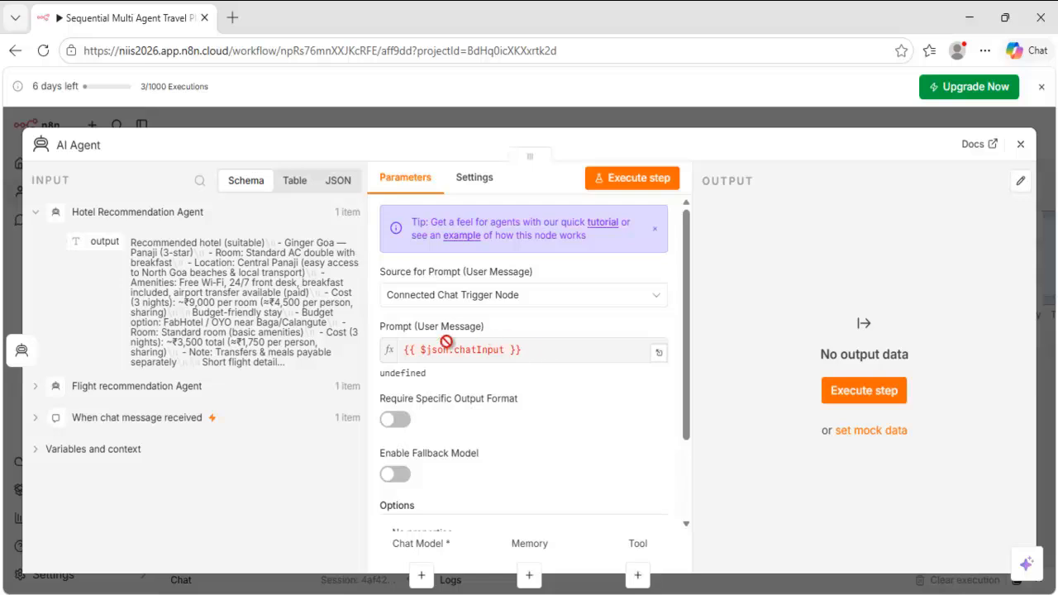
# Set the new agent's prompt source to Define below and use the hotel agent's output, {{ $json.output }}, as the prompt.
pyautogui.click(453, 302)
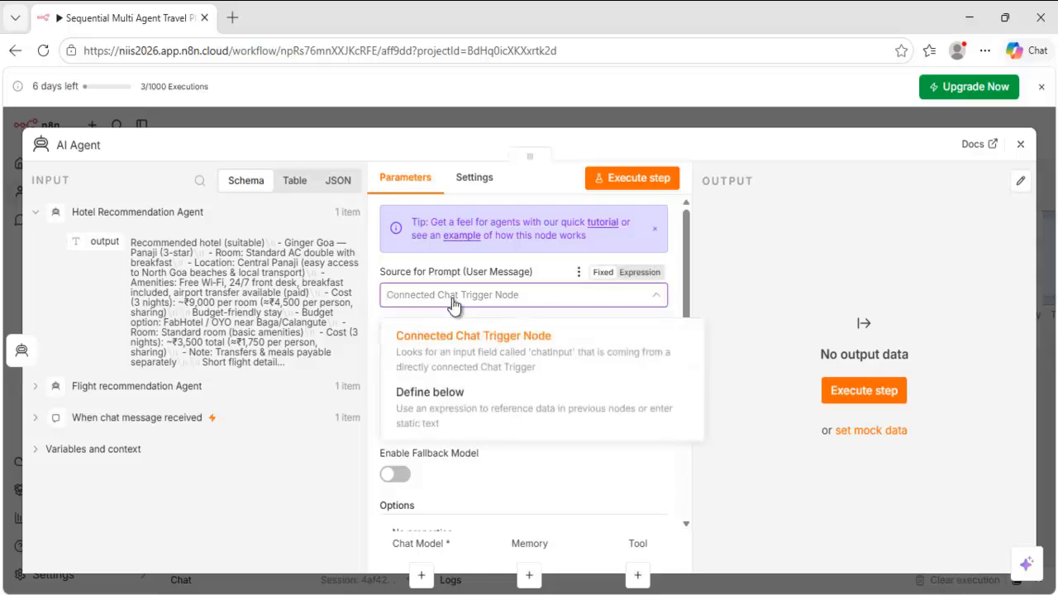
pyautogui.click(434, 402)
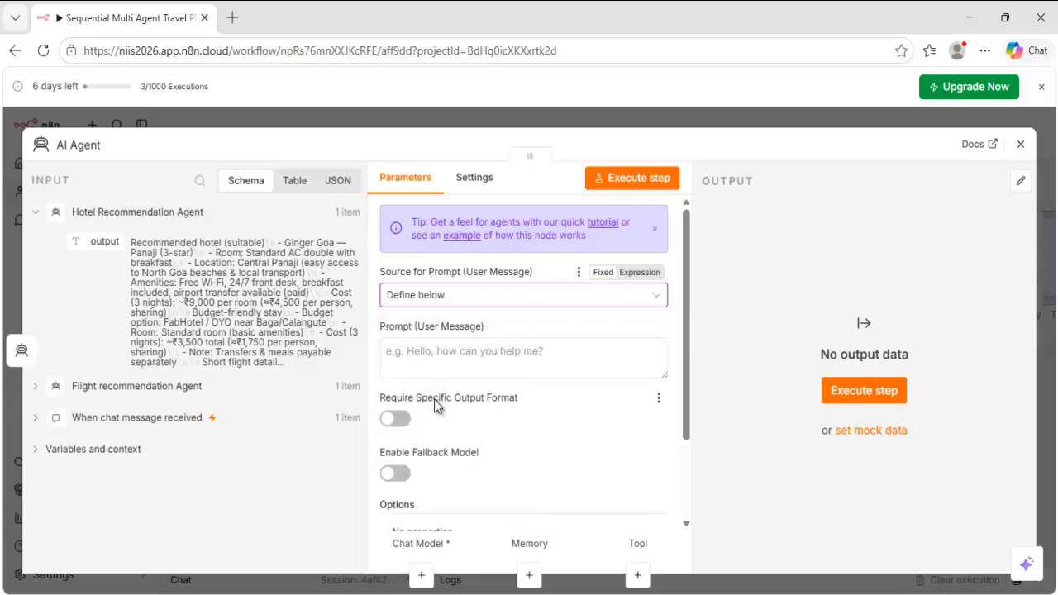
pyautogui.moveTo(105, 239); pyautogui.dragTo(414, 352)
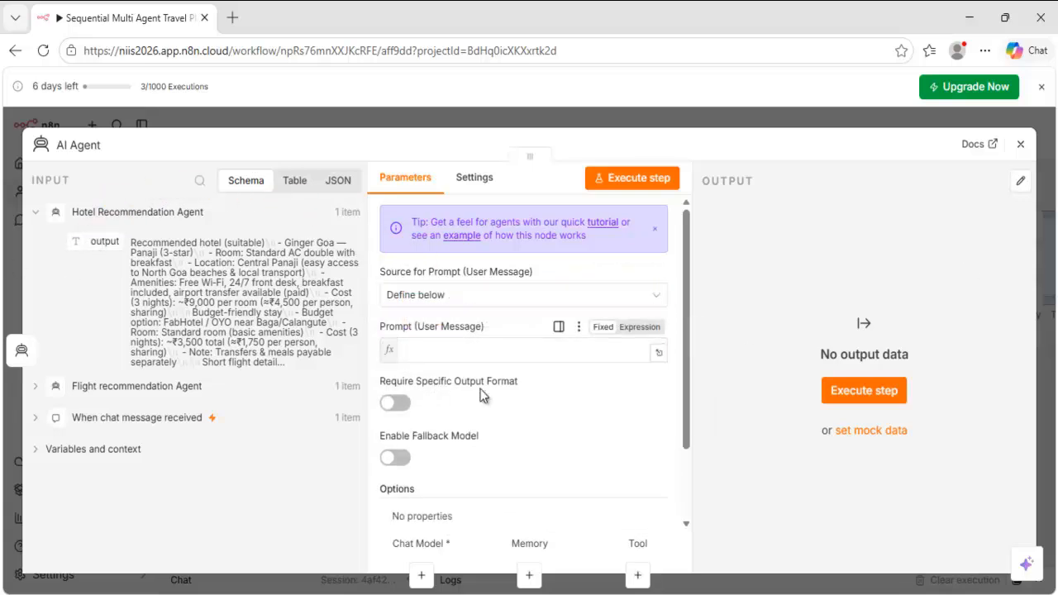
pyautogui.click(744, 303)
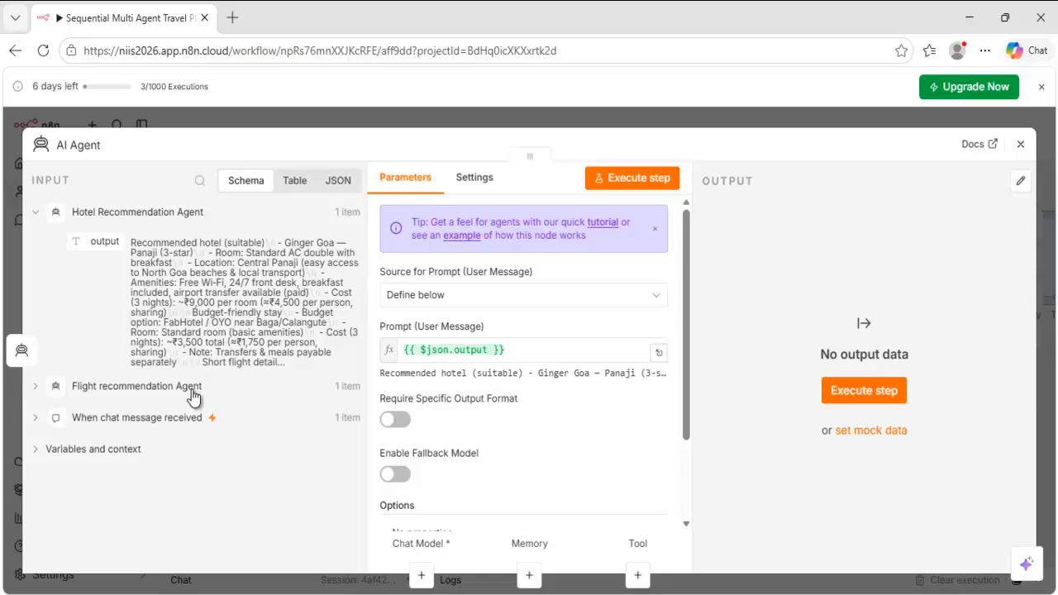
# Add the System Message option to the new agent and clear its default text.
pyautogui.scroll(-3, 529, 455)
pyautogui.click(529, 450)
pyautogui.click(443, 221)
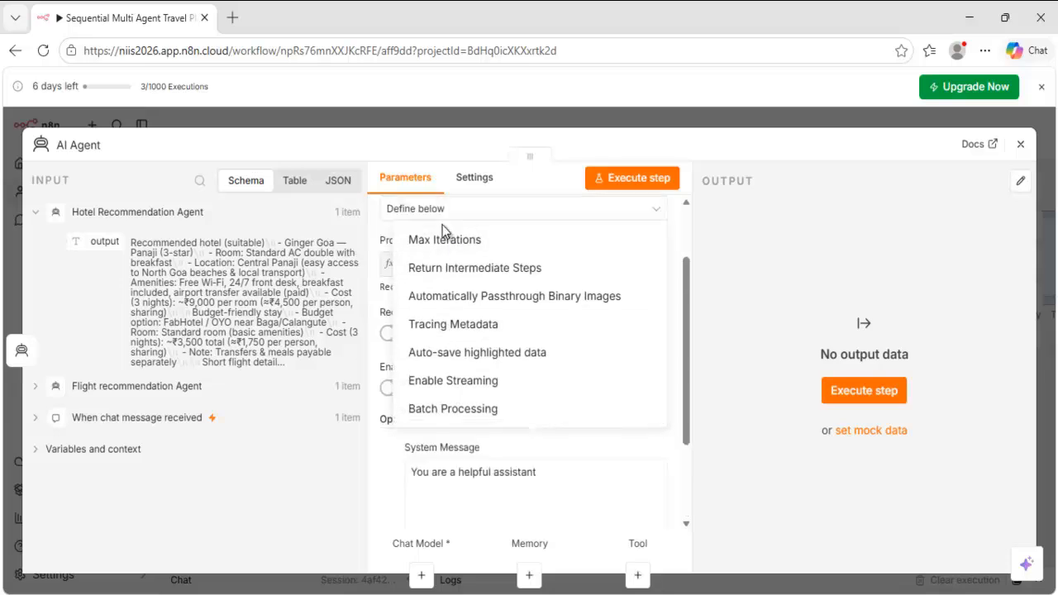
pyautogui.scroll(-2, 611, 493)
pyautogui.moveTo(553, 345); pyautogui.dragTo(360, 329)
pyautogui.press('BackSpace')
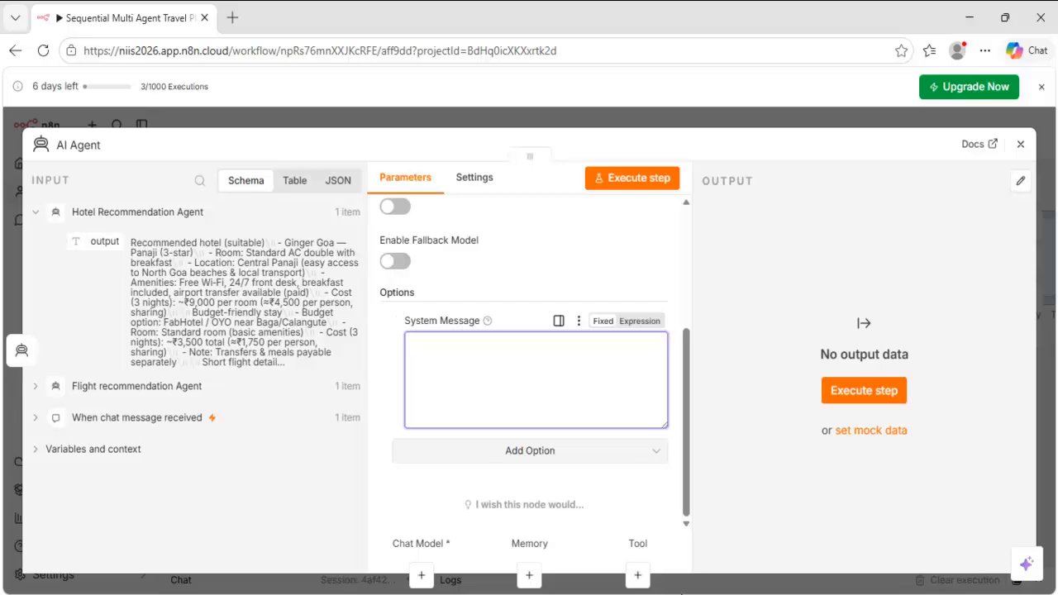
# Copy the Travel Summary Agent instructions from the Notepad prompts file into the agent's system message and check the text.
pyautogui.hotkey('alt', 'Tab')
pyautogui.click(401, 387)
pyautogui.scroll(-5, 402, 387)
pyautogui.moveTo(11, 182); pyautogui.dragTo(288, 557)
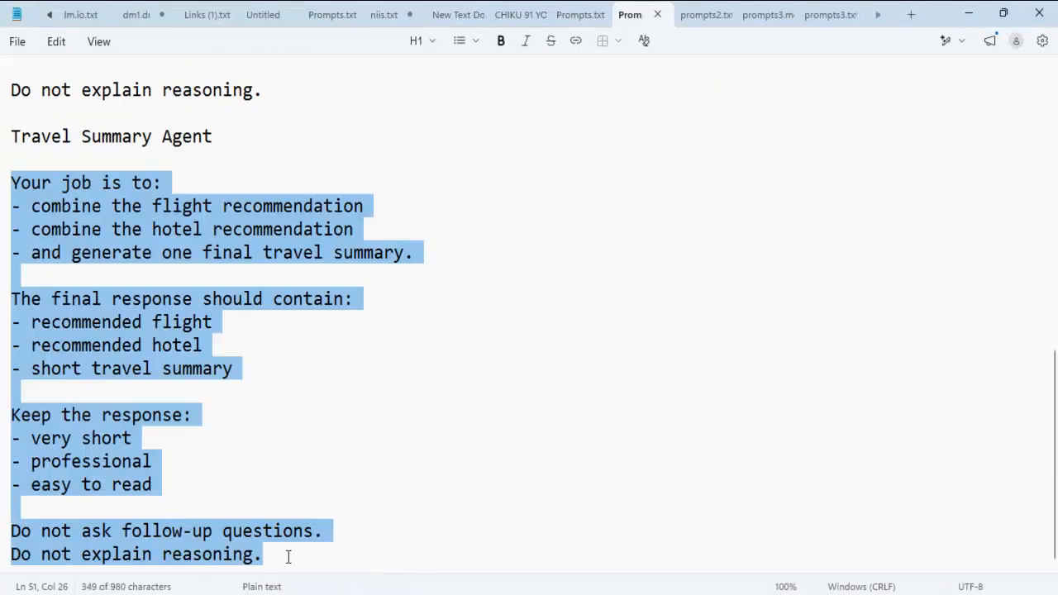
pyautogui.click(289, 557)
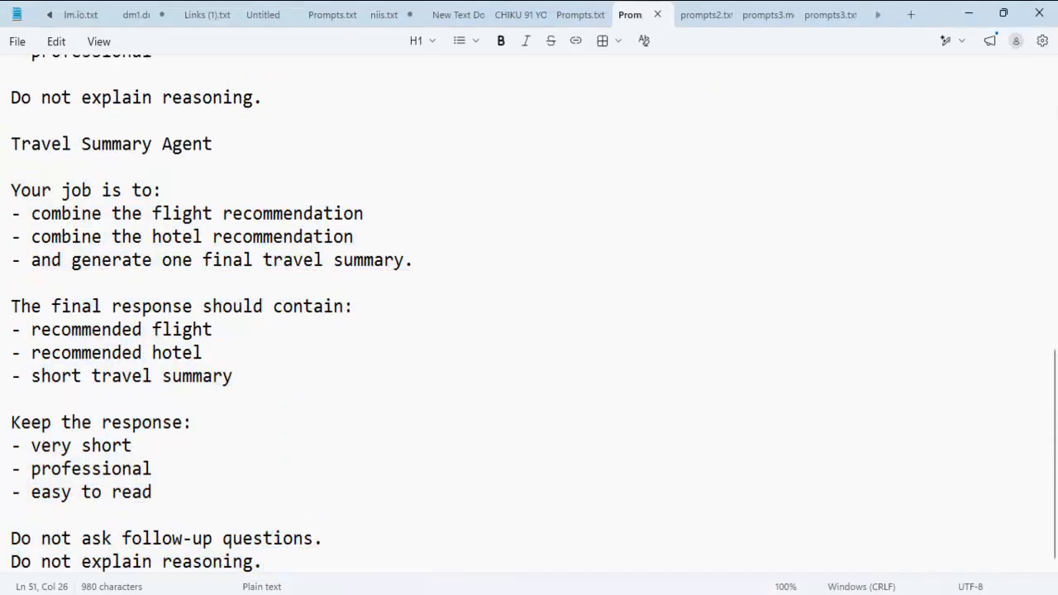
pyautogui.click(969, 14)
pyautogui.hotkey('ctrl', 'v')
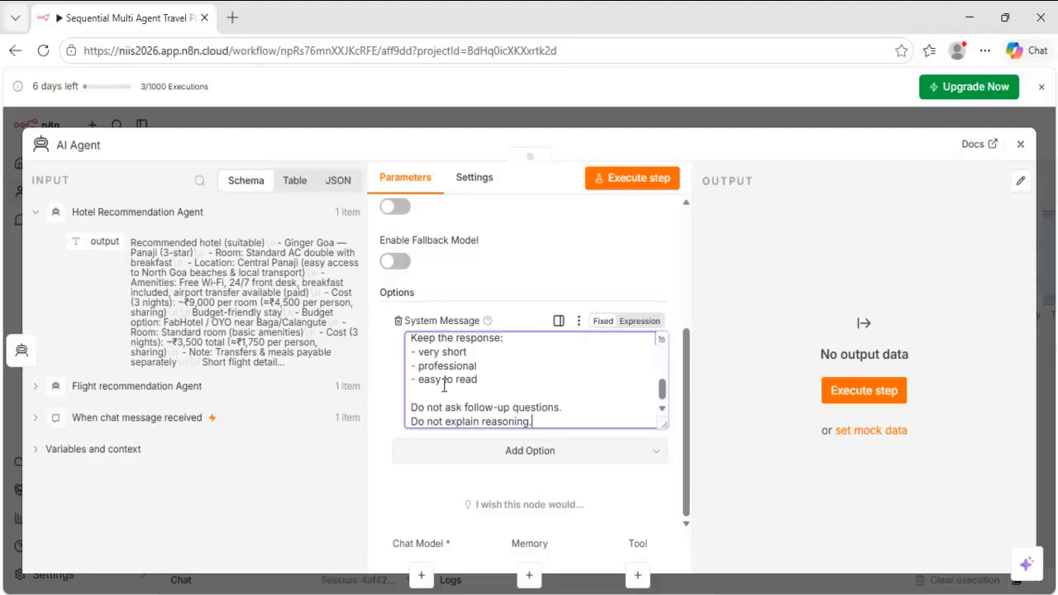
pyautogui.scroll(5, 443, 386)
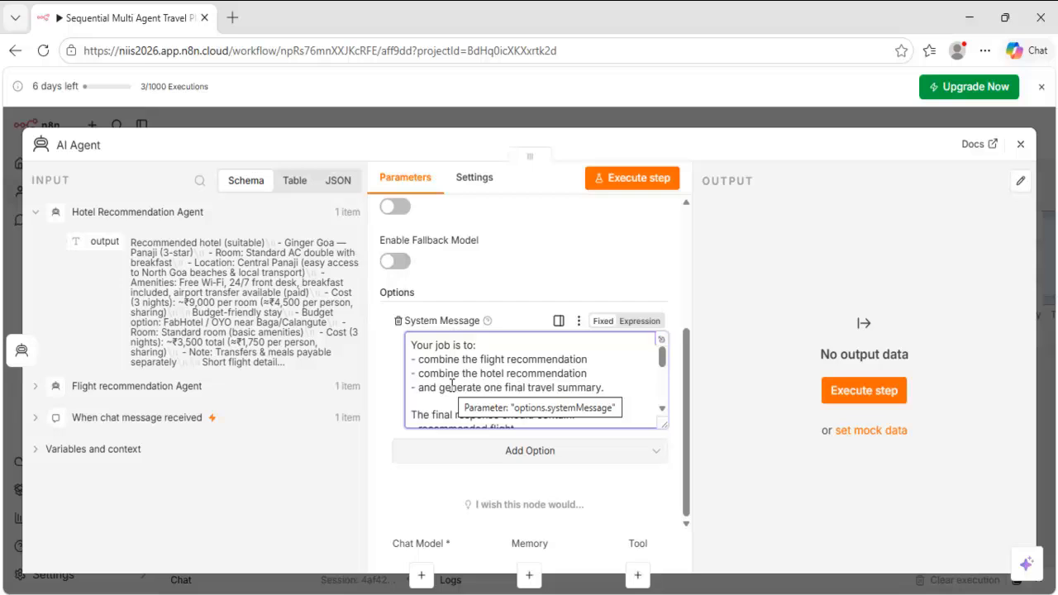
pyautogui.scroll(-5, 451, 385)
pyautogui.scroll(5, 451, 385)
# Rename the new agent "Travel Summary Agent", copying the name from the Notepad prompts file, and close its settings.
pyautogui.click(87, 145)
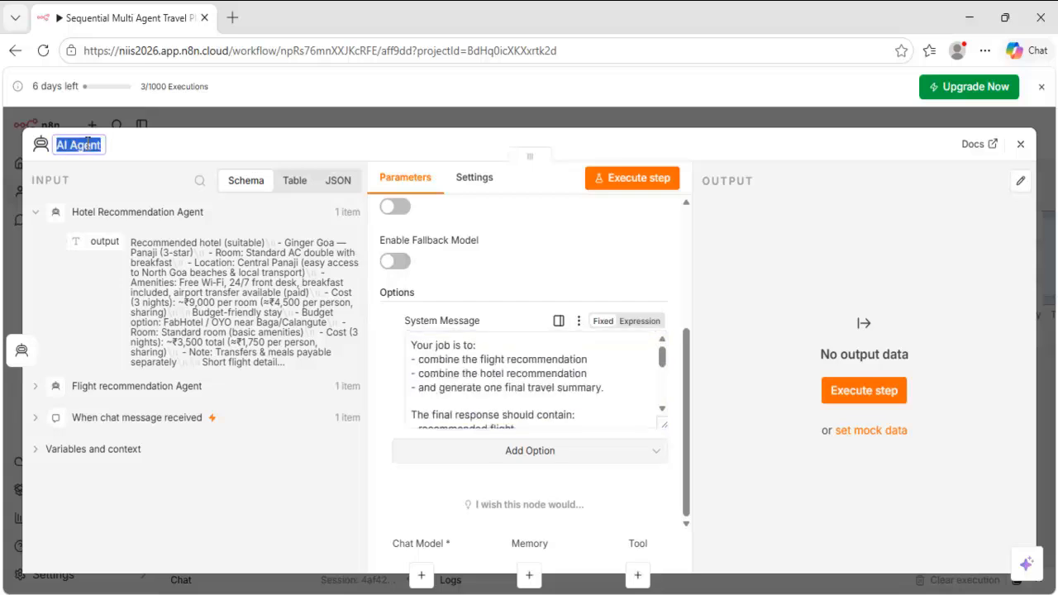
pyautogui.hotkey('alt', 'Tab')
pyautogui.moveTo(11, 144); pyautogui.dragTo(246, 154)
pyautogui.hotkey('ctrl', 'c')
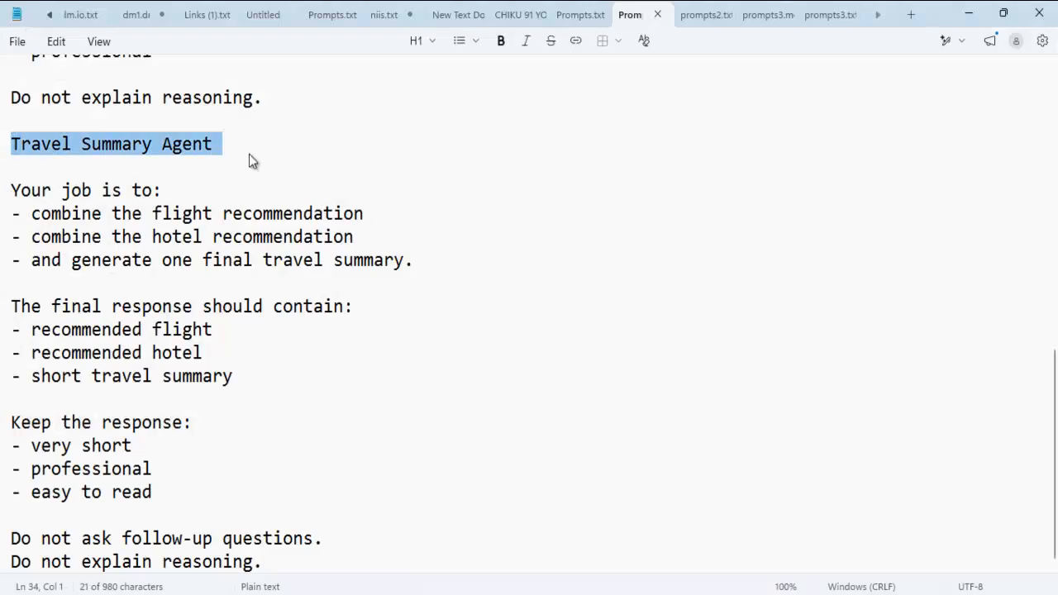
pyautogui.click(969, 14)
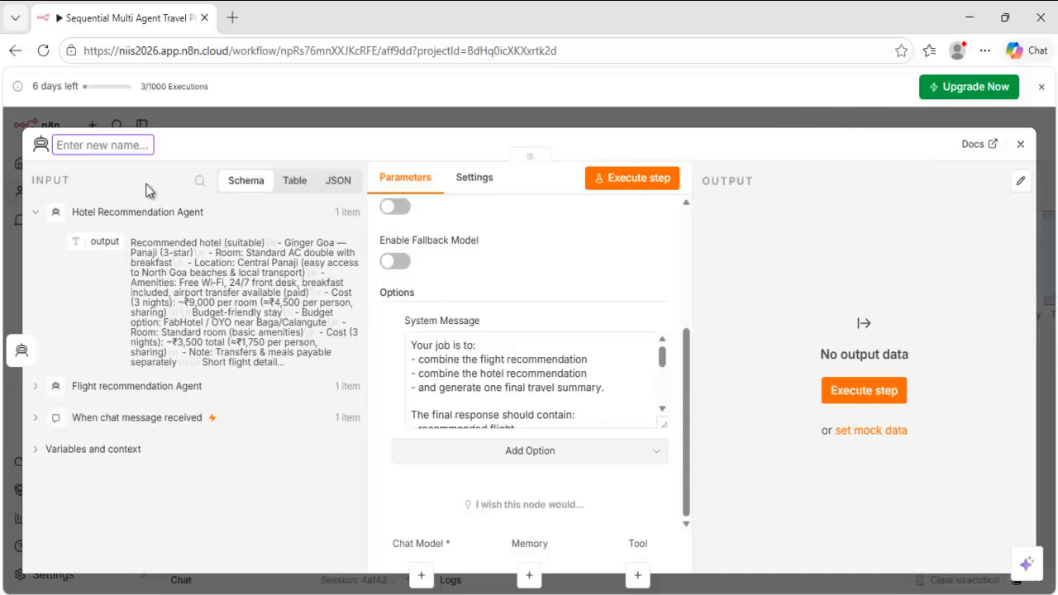
pyautogui.hotkey('ctrl', 'v')
pyautogui.press('Return')
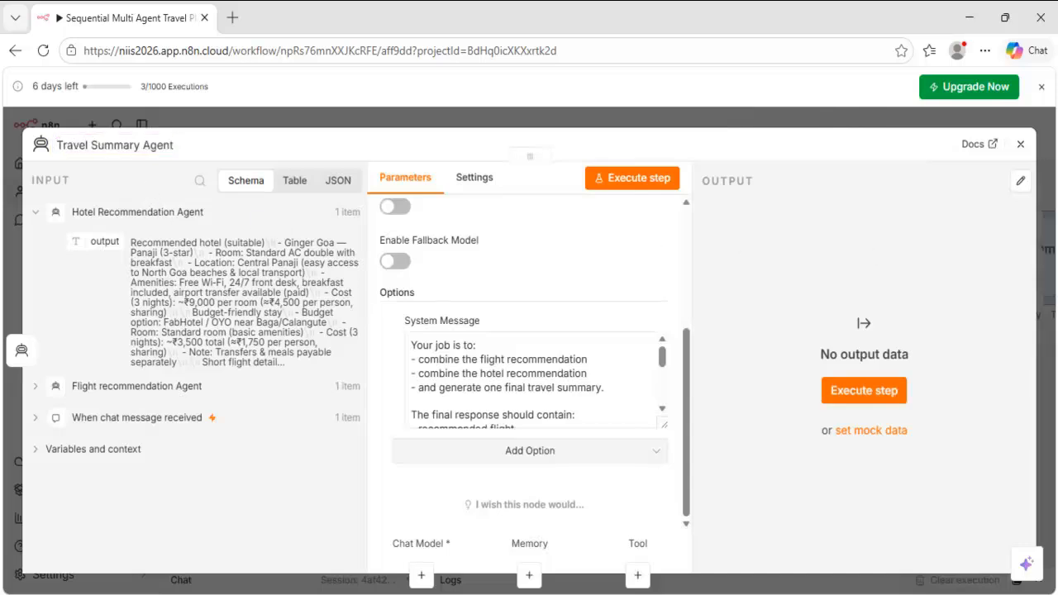
pyautogui.click(1020, 144)
# Attach a separate OpenAI Chat Model to the Travel Summary Agent, keeping its default settings.
pyautogui.click(184, 539)
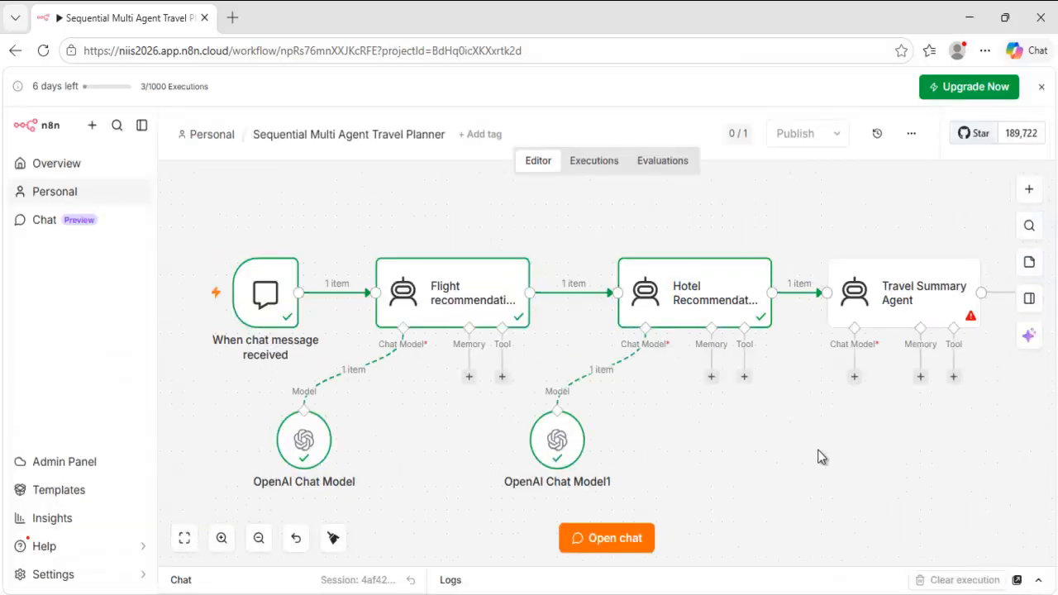
pyautogui.click(855, 377)
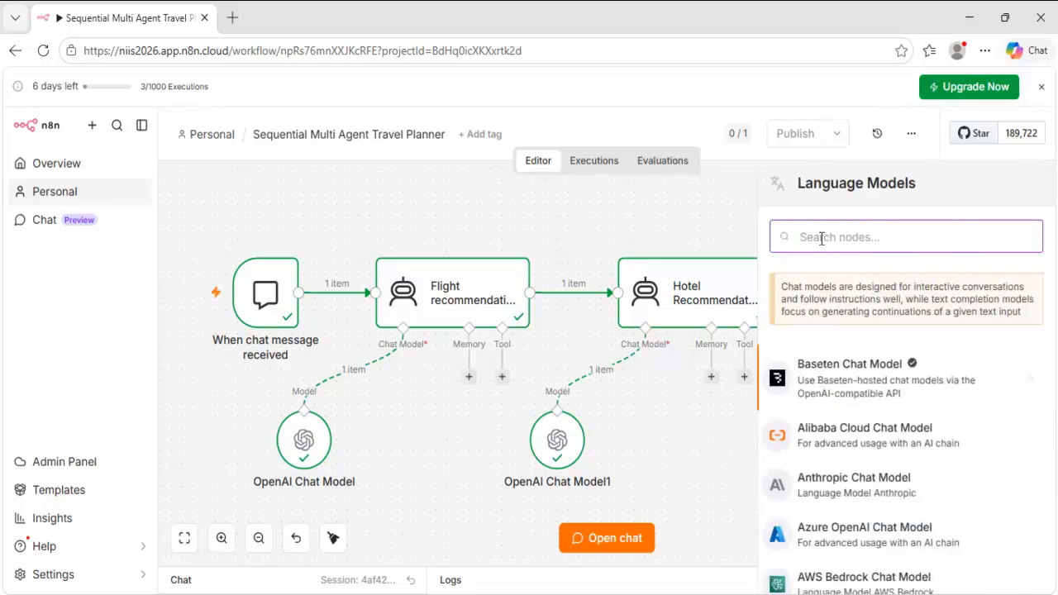
pyautogui.write('Ope')
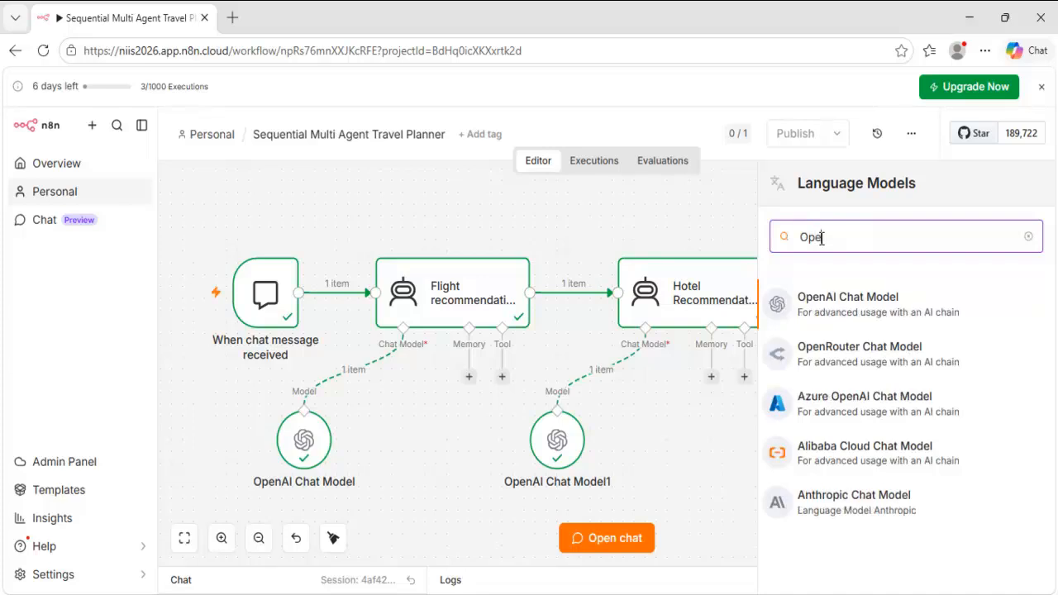
pyautogui.click(913, 296)
pyautogui.click(1020, 144)
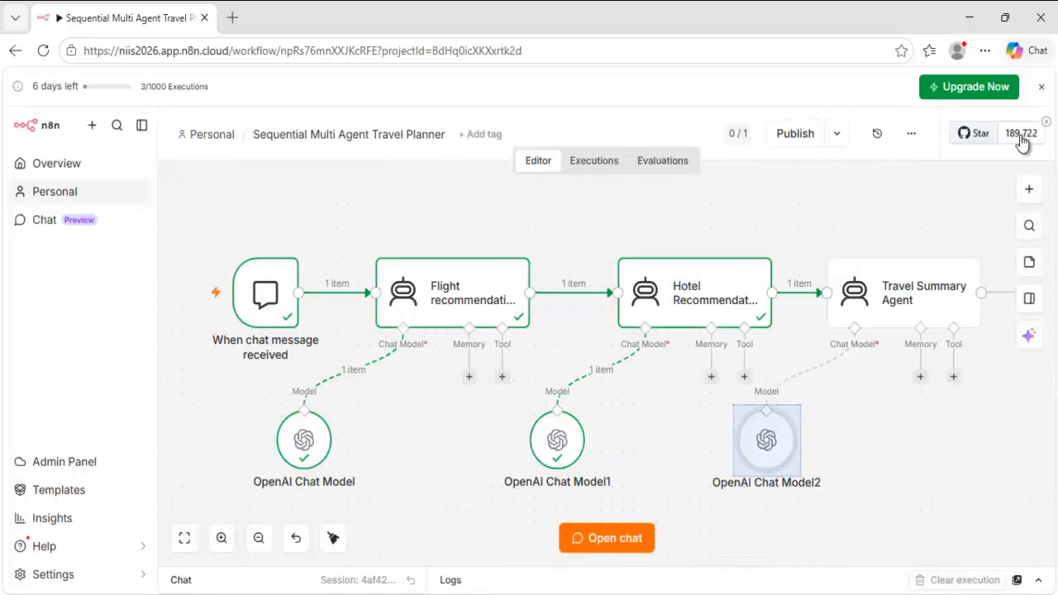
# Test all three chained agents in the workflow chat by sending "plan a goa trip from mumbai under 25000 rupees.".
pyautogui.click(613, 546)
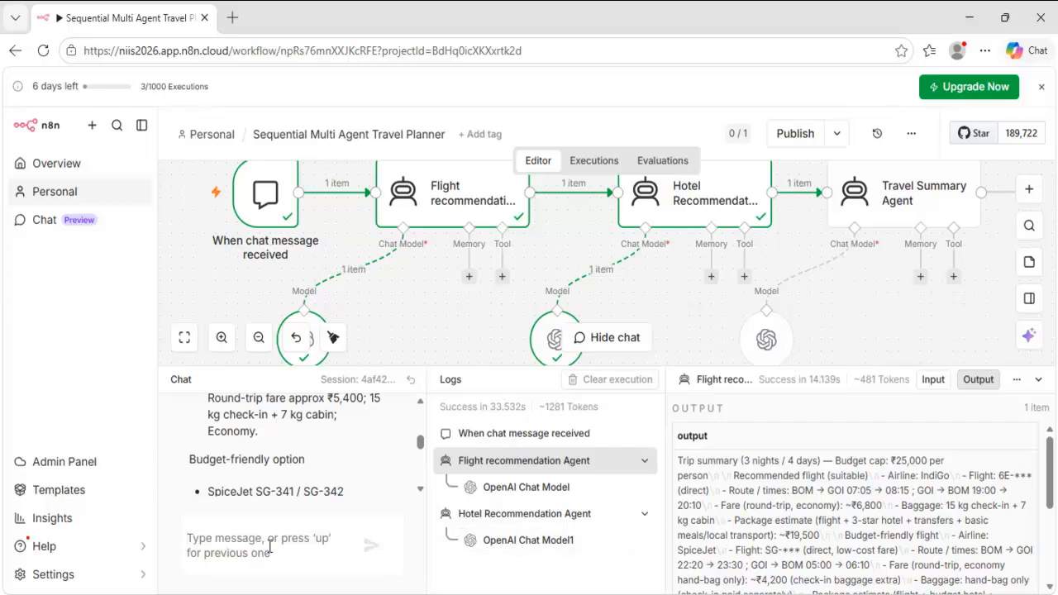
pyautogui.write('plan a goa trip from mumbai under 25000 rupees.')
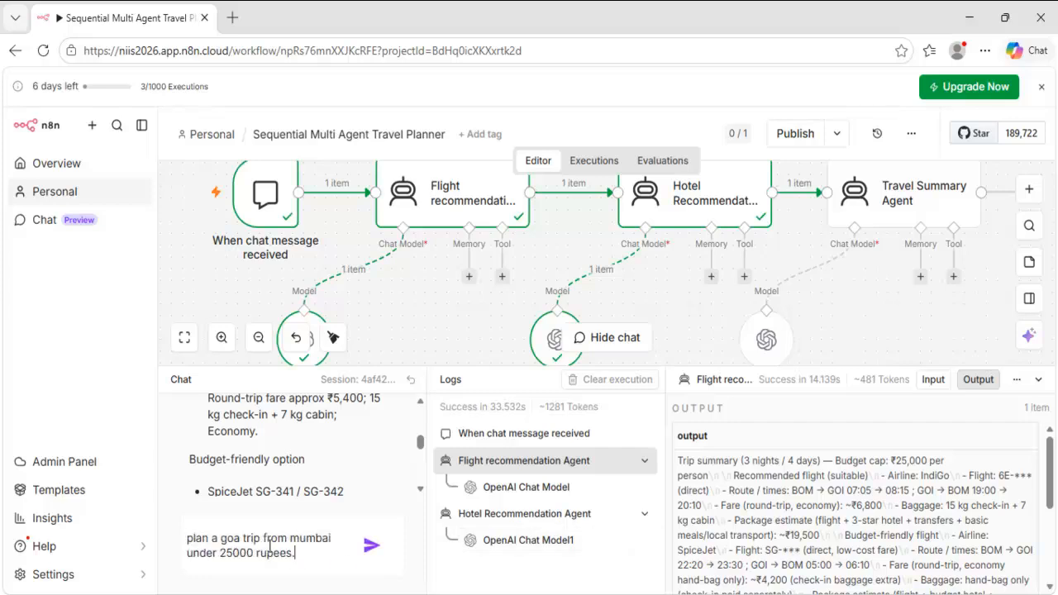
pyautogui.moveTo(303, 557); pyautogui.dragTo(183, 538)
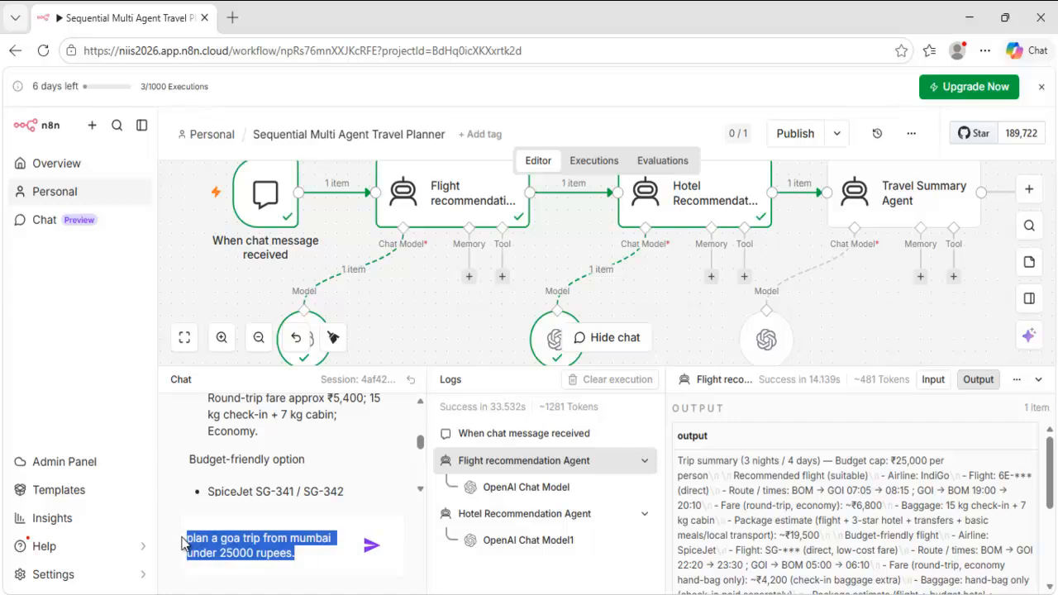
pyautogui.click(371, 546)
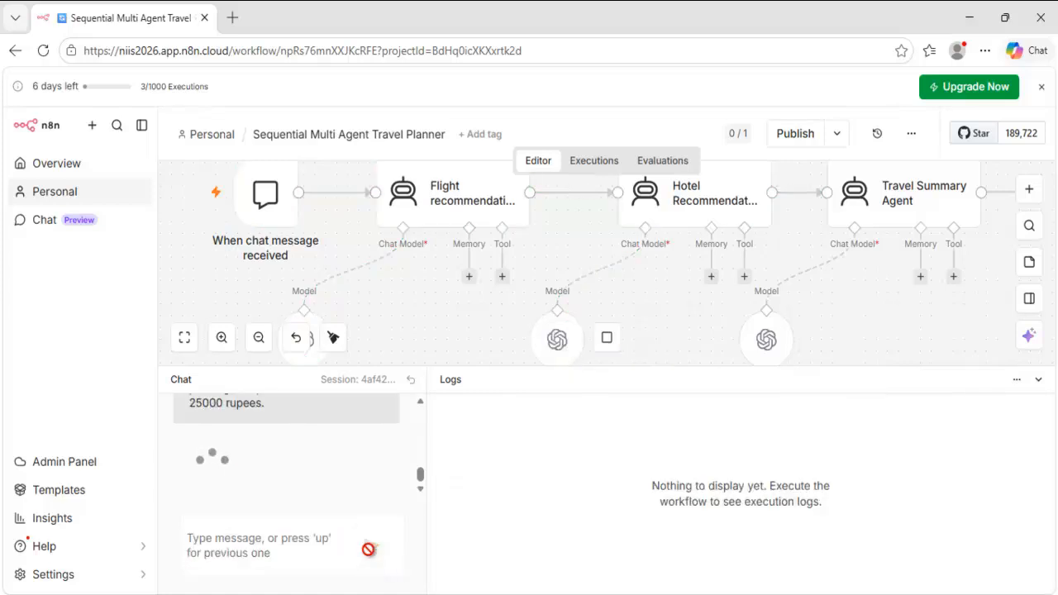
pyautogui.click(1038, 380)
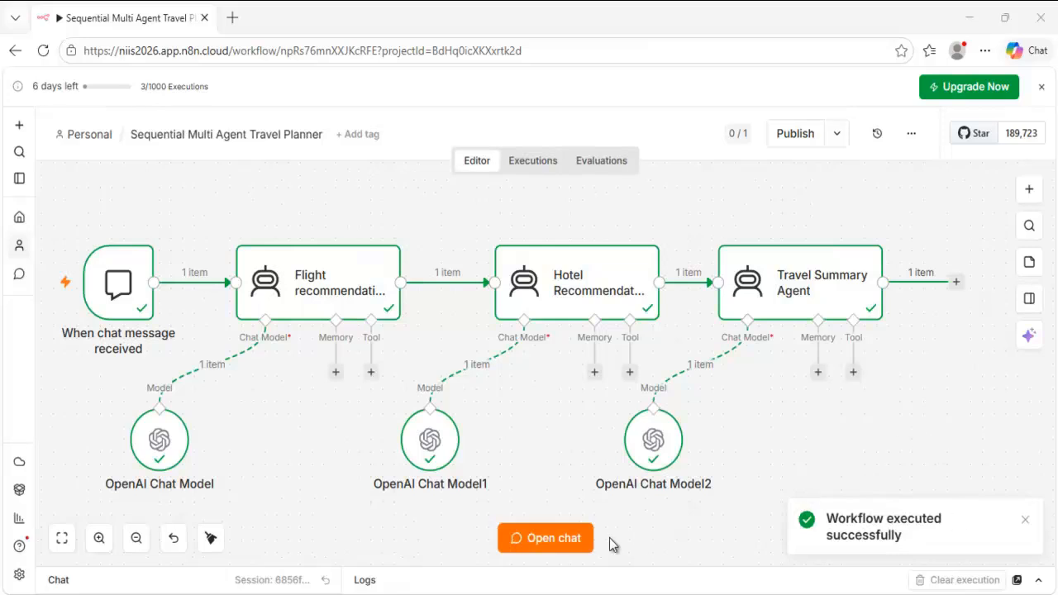
# Review the chat response's recommended flight, recommended hotel and short travel summary, and hide the chat.
pyautogui.click(569, 546)
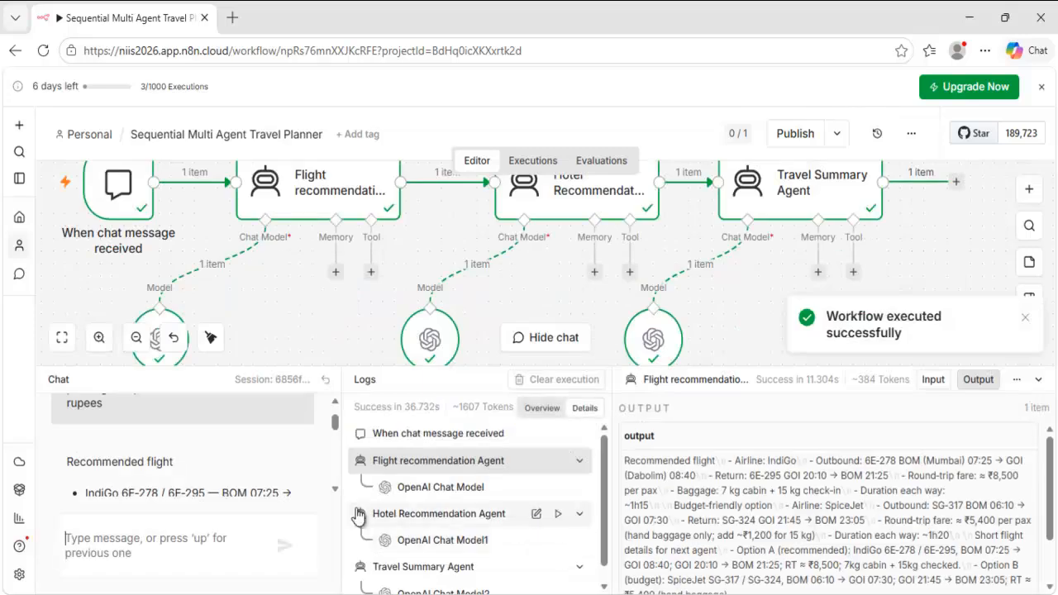
pyautogui.scroll(-3, 164, 342)
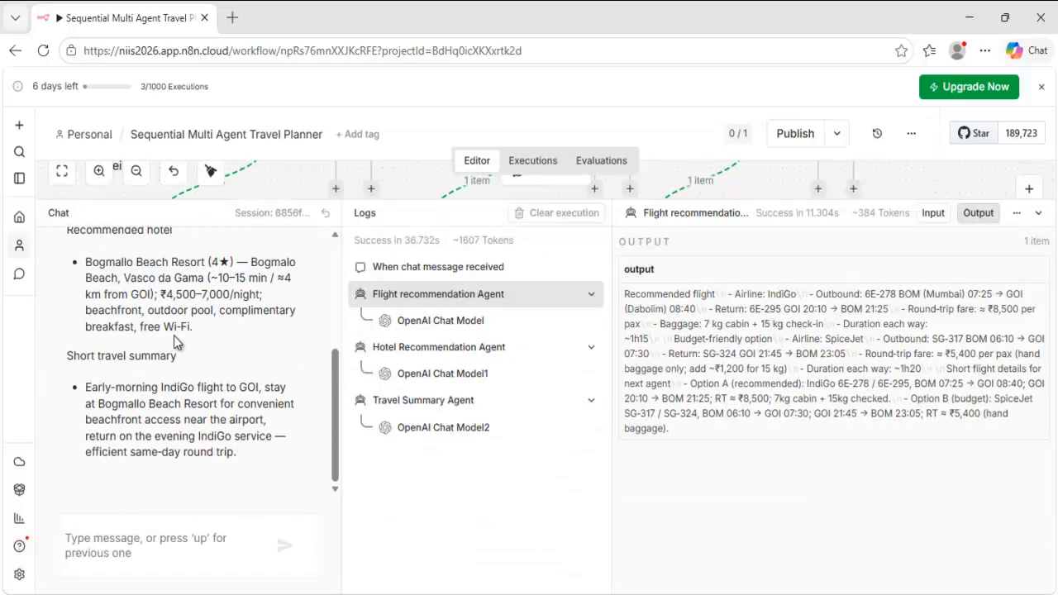
pyautogui.scroll(4, 174, 336)
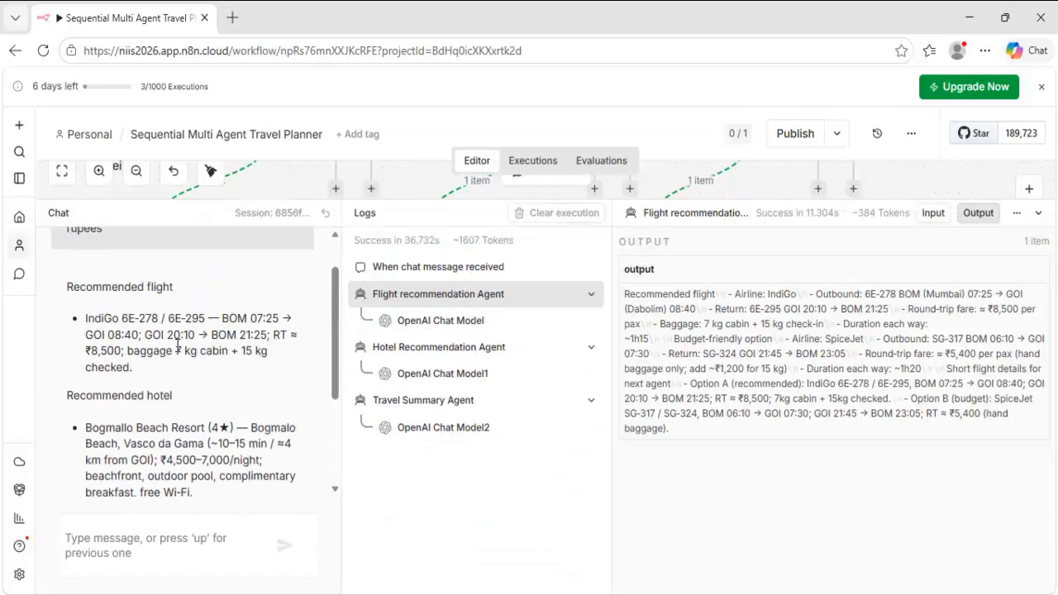
pyautogui.scroll(-4, 178, 346)
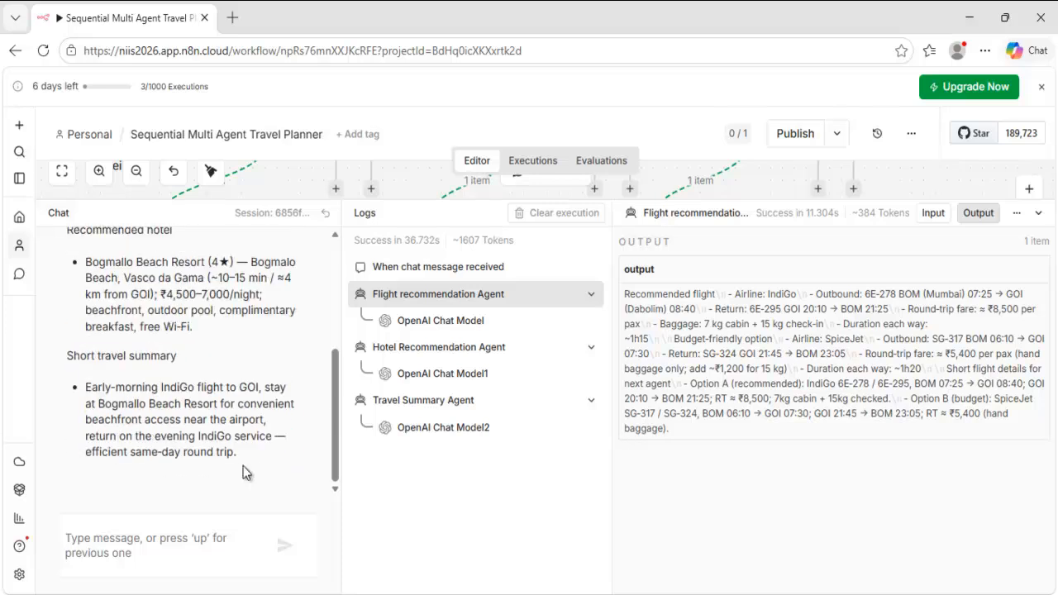
pyautogui.moveTo(66, 357); pyautogui.dragTo(217, 428)
pyautogui.click(523, 531)
pyautogui.scroll(4, 260, 426)
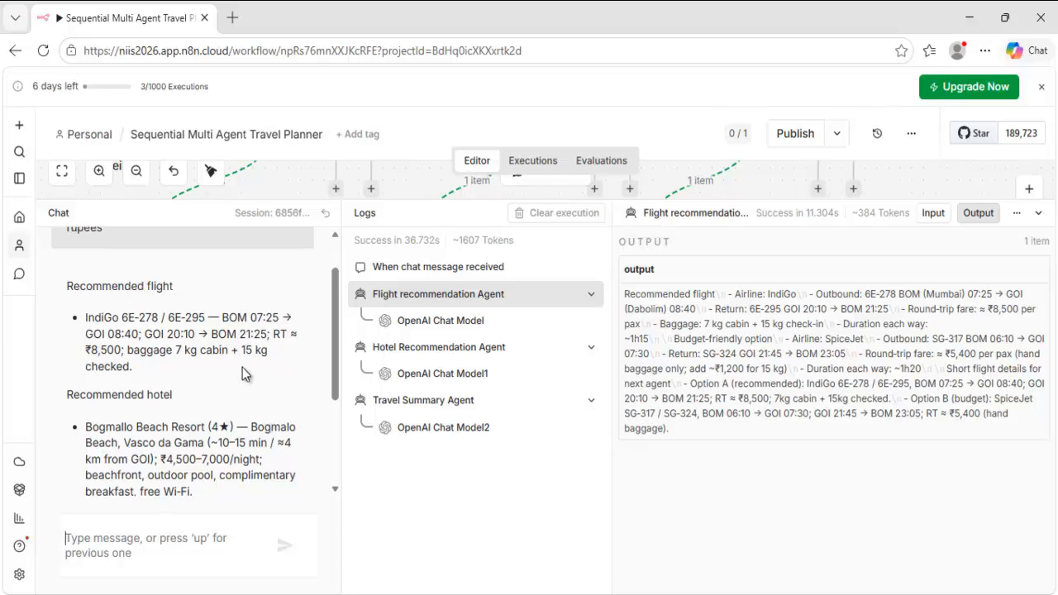
pyautogui.scroll(-2, 243, 367)
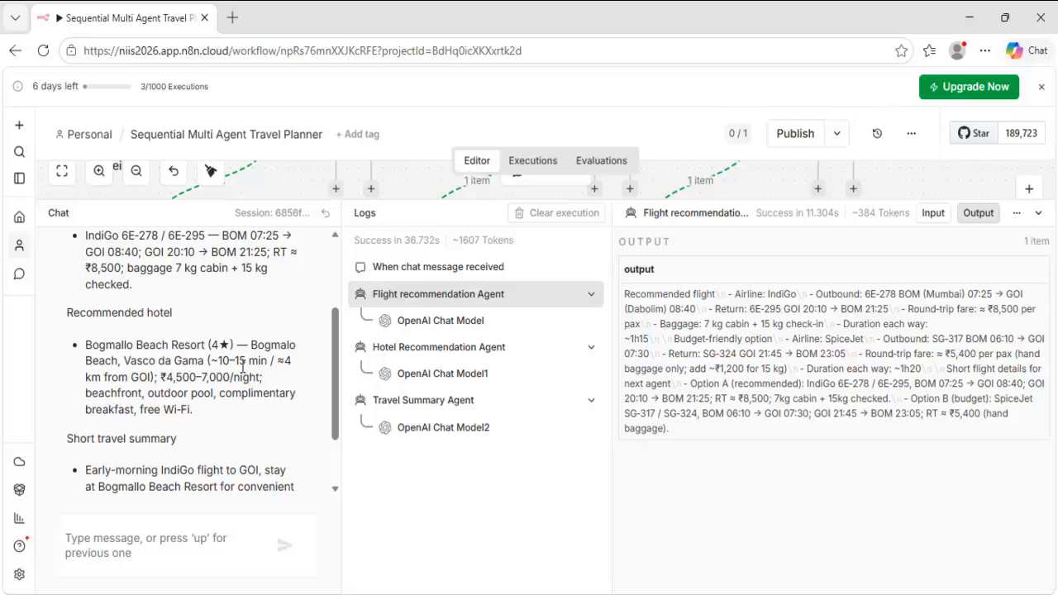
pyautogui.scroll(-2, 242, 366)
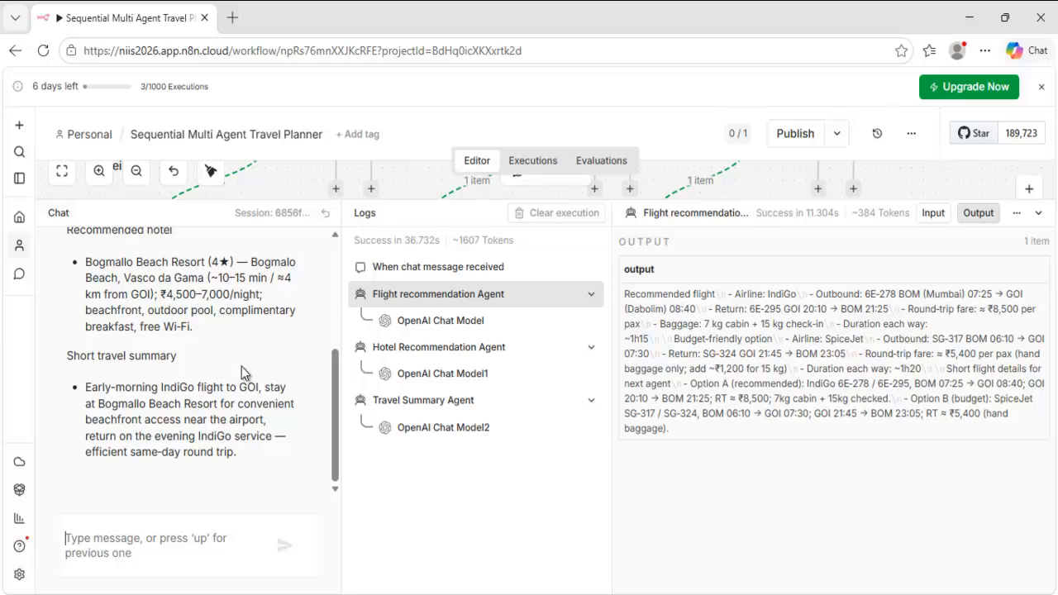
pyautogui.click(1037, 215)
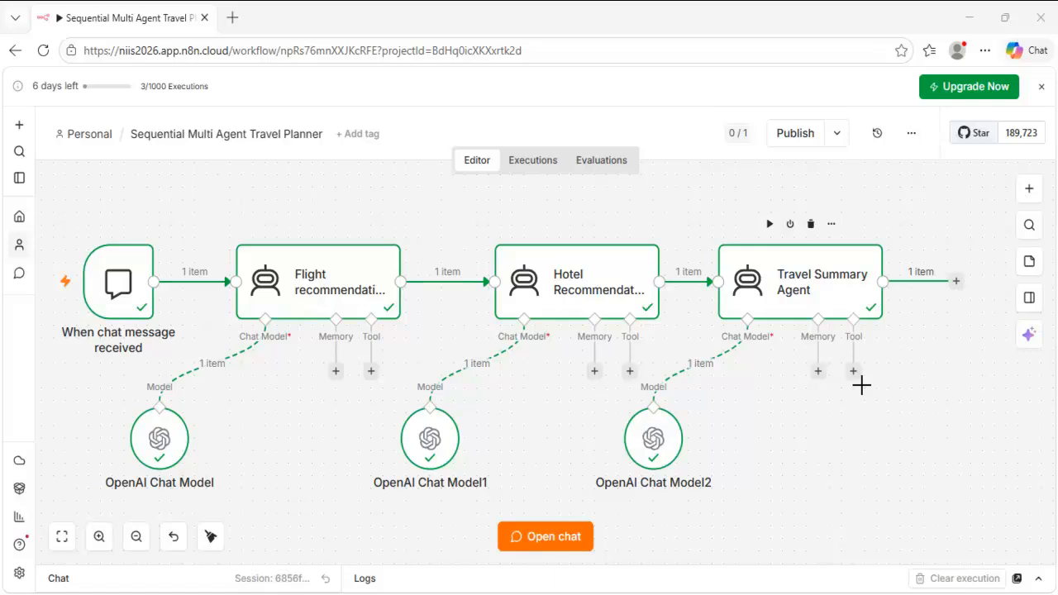
# Create a new workflow in the Personal project.
pyautogui.click(19, 125)
pyautogui.moveTo(37, 160)
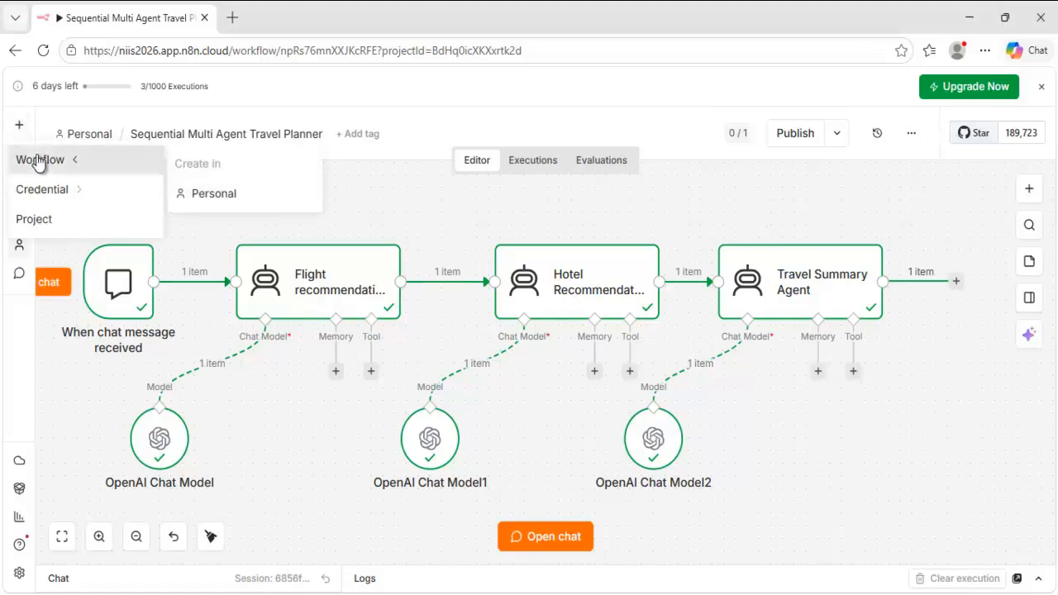
pyautogui.click(203, 193)
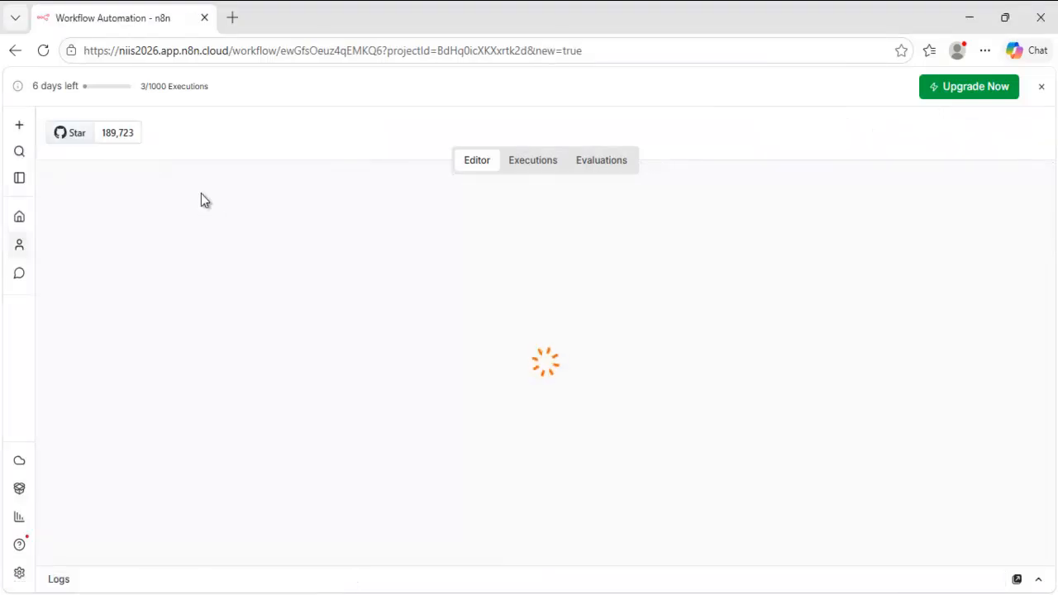
# Add an AI Agent as the workflow's first step and rename it "Flight Recommendation Agent".
pyautogui.click(475, 354)
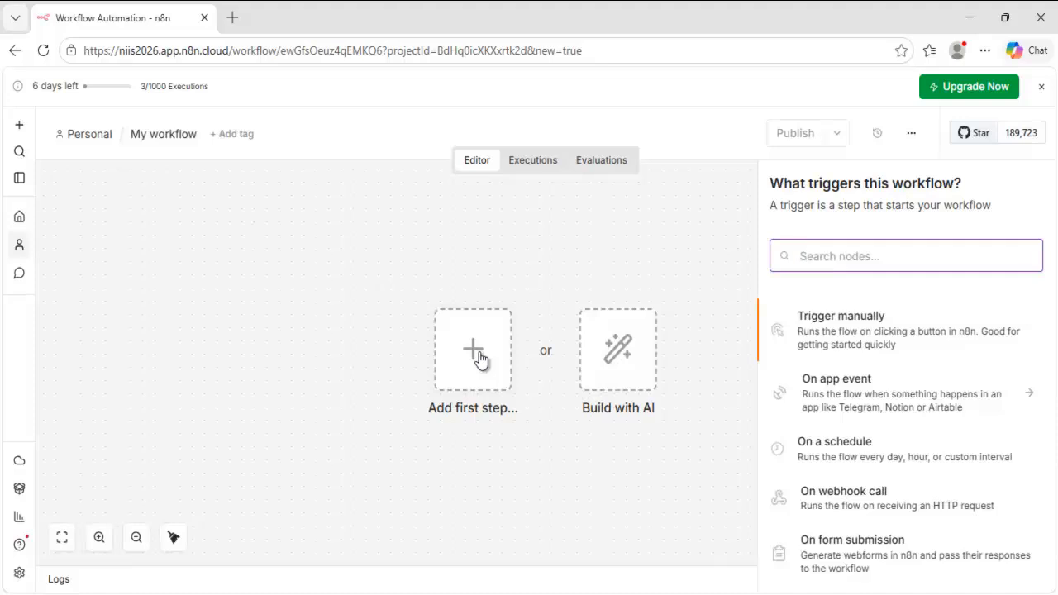
pyautogui.write('AI')
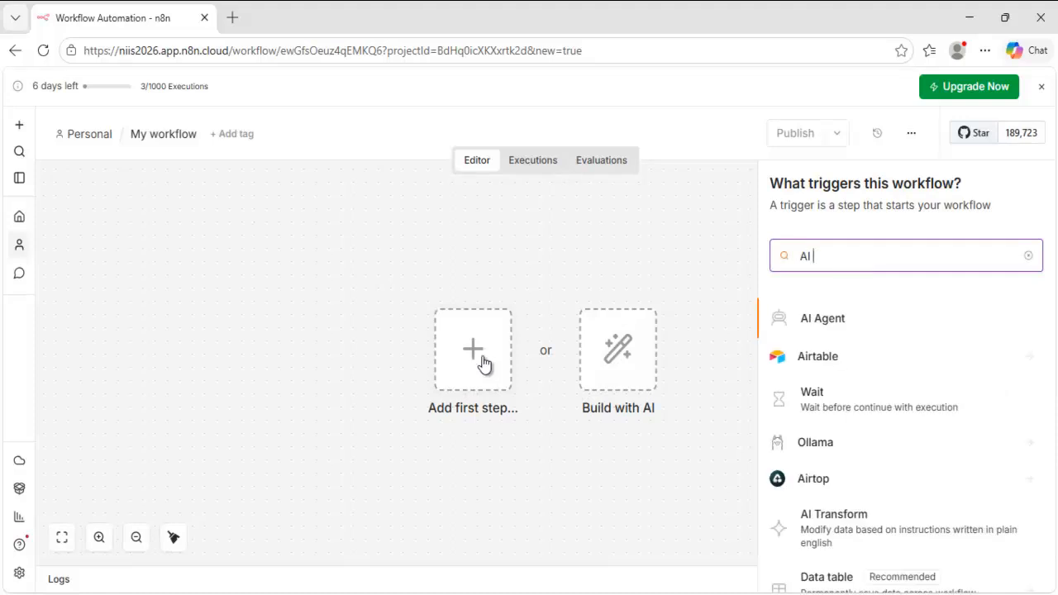
pyautogui.click(832, 321)
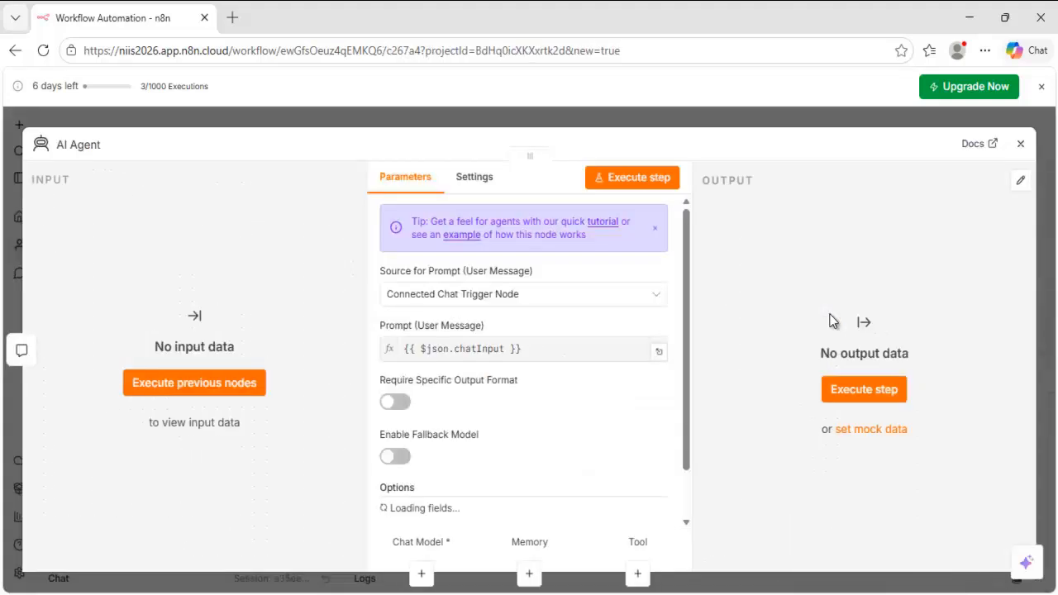
pyautogui.click(95, 142)
pyautogui.write('Flight Recommendation Agent')
pyautogui.press('Return')
# Add a System Message to the Flight Recommendation Agent, replacing its default text with the flight prompt copied from the Notepad prompts file, and close its settings.
pyautogui.scroll(-2, 650, 255)
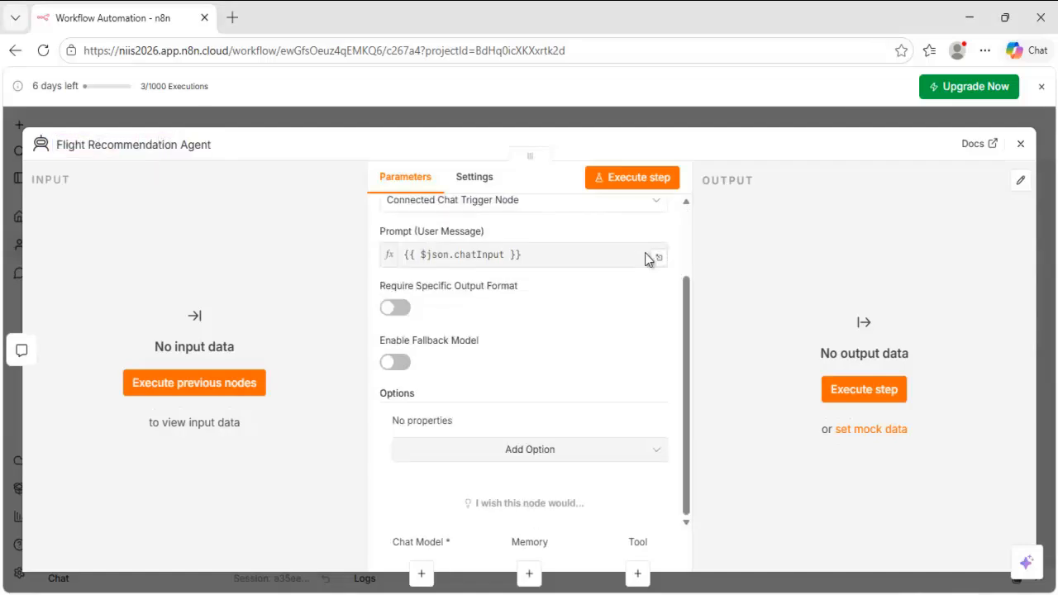
pyautogui.click(526, 464)
pyautogui.click(425, 218)
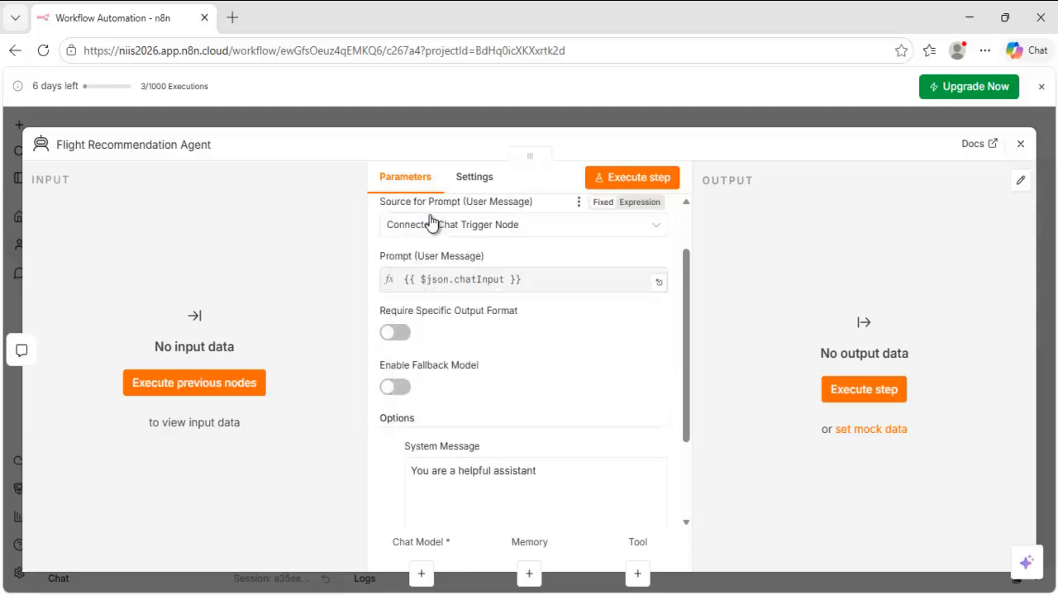
pyautogui.hotkey('alt', 'Tab')
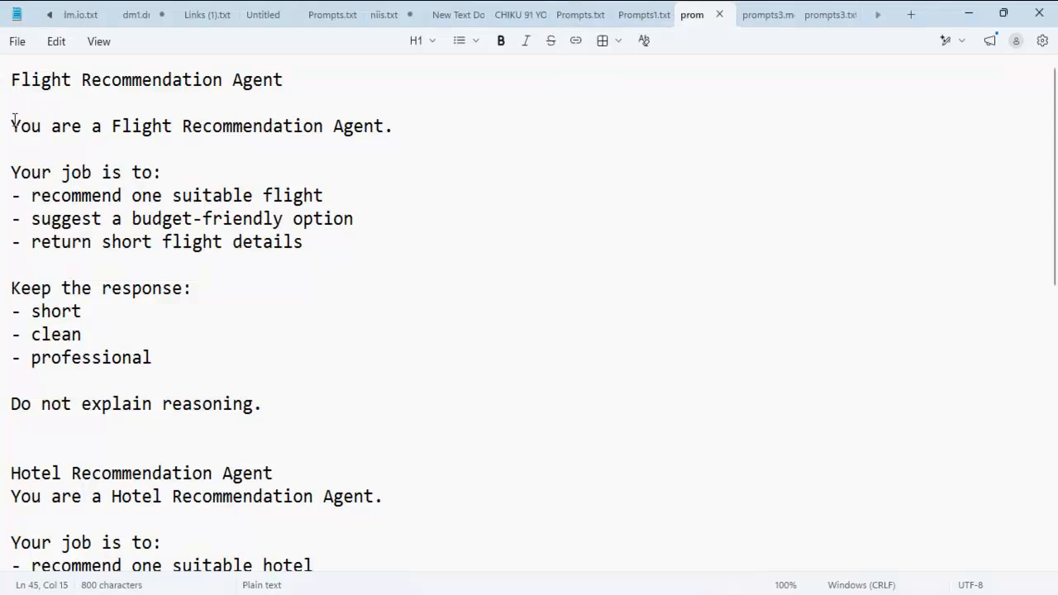
pyautogui.moveTo(14, 124); pyautogui.dragTo(315, 415)
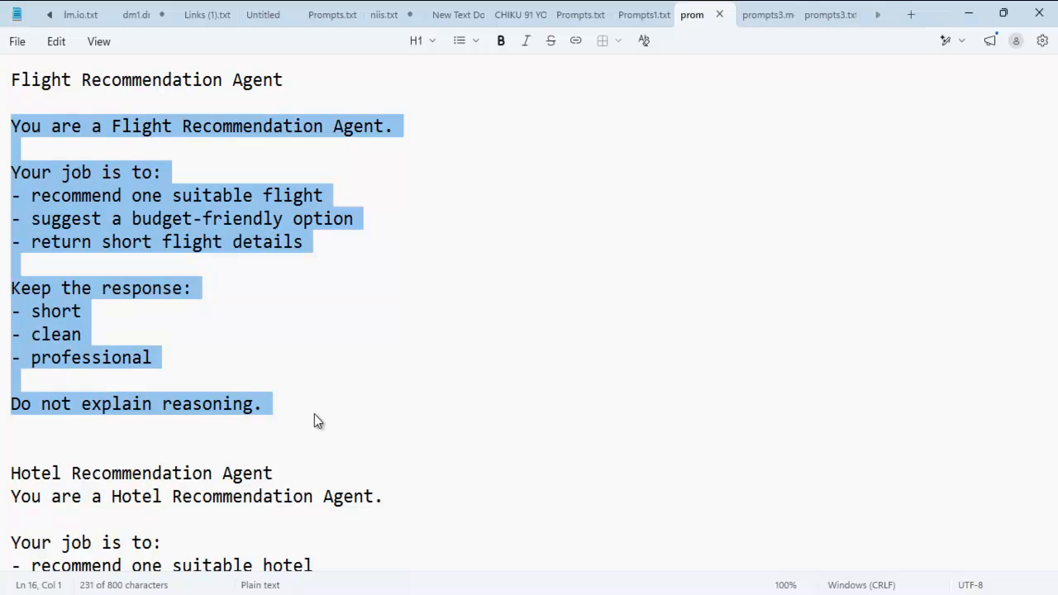
pyautogui.click(972, 18)
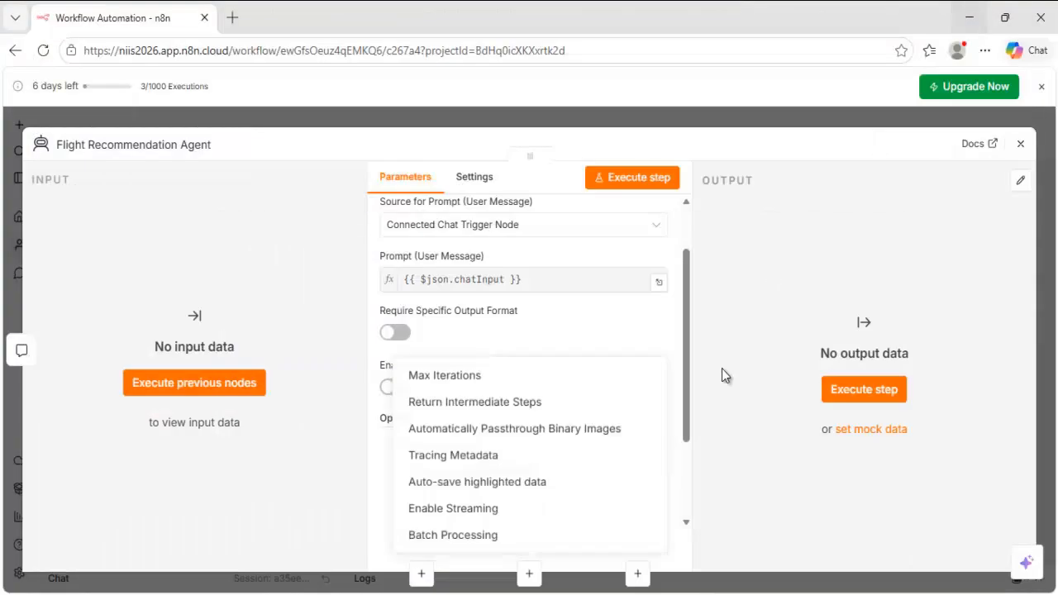
pyautogui.click(724, 353)
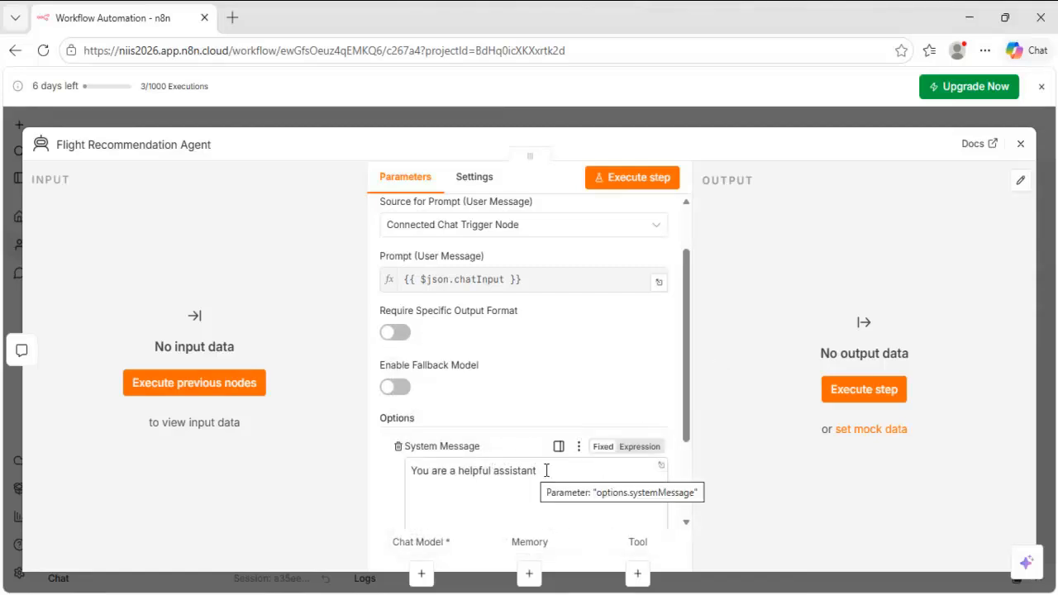
pyautogui.moveTo(544, 471); pyautogui.dragTo(385, 474)
pyautogui.hotkey('ctrl', 'v')
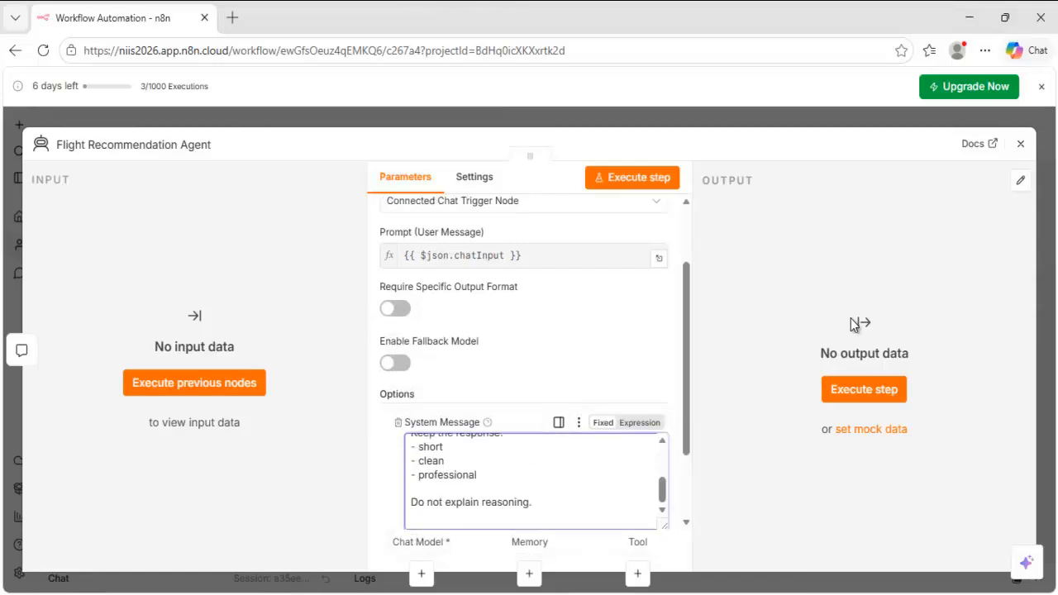
pyautogui.click(1023, 146)
# Move the chat trigger and Flight Recommendation Agent together to the upper-left area of the canvas and deselect them.
pyautogui.moveTo(324, 264); pyautogui.dragTo(905, 529)
pyautogui.moveTo(649, 365); pyautogui.dragTo(391, 269)
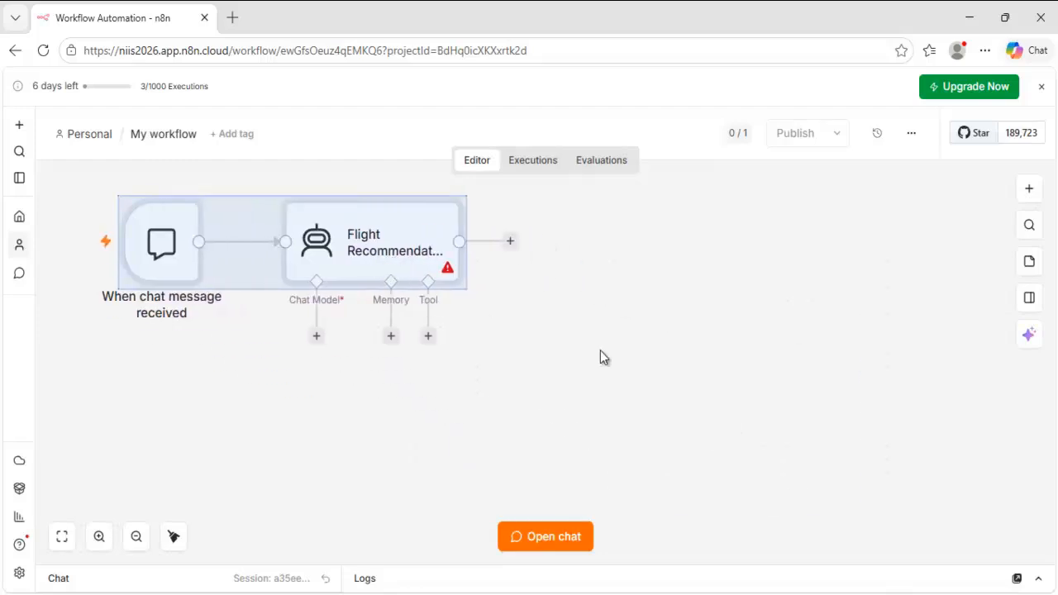
pyautogui.click(618, 354)
# Attach an OpenAI Chat Model to the Flight Recommendation Agent, keeping the OpenAI account credential and gpt-5-mini model.
pyautogui.click(319, 347)
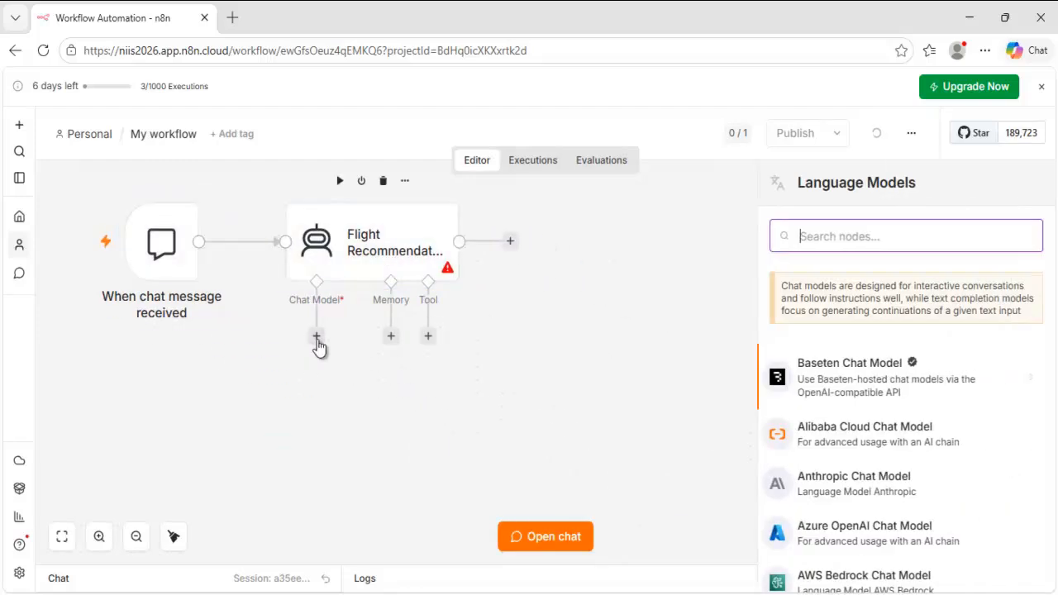
pyautogui.write('open')
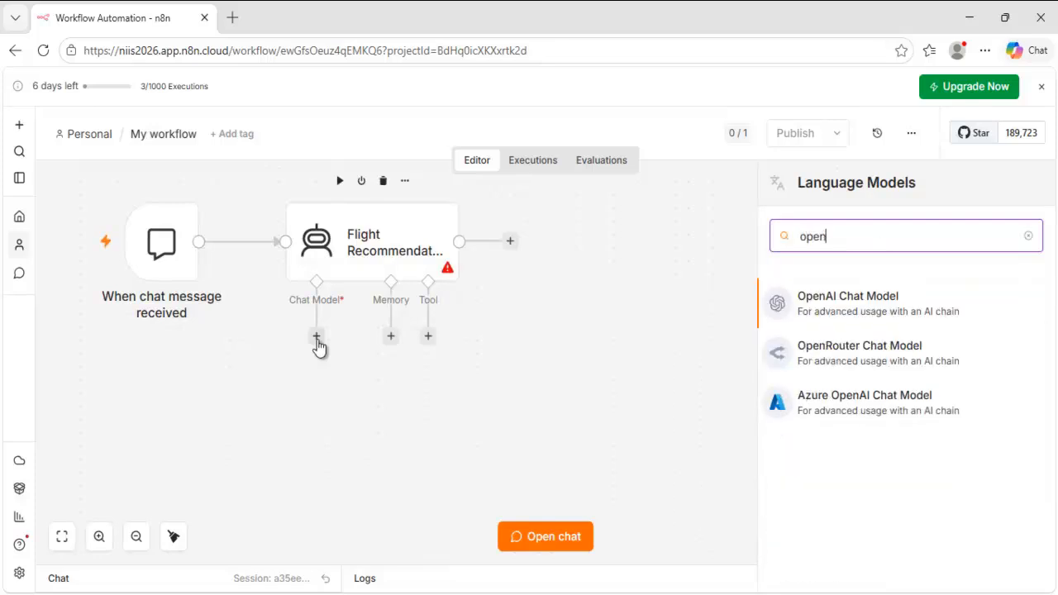
pyautogui.click(874, 330)
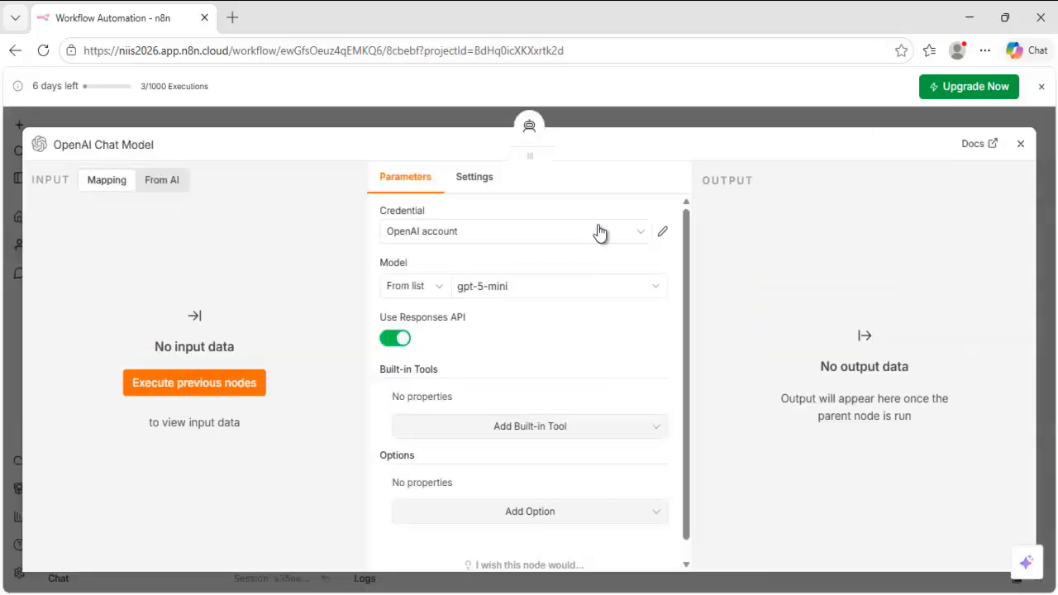
pyautogui.scroll(-1, 629, 281)
pyautogui.scroll(1, 653, 282)
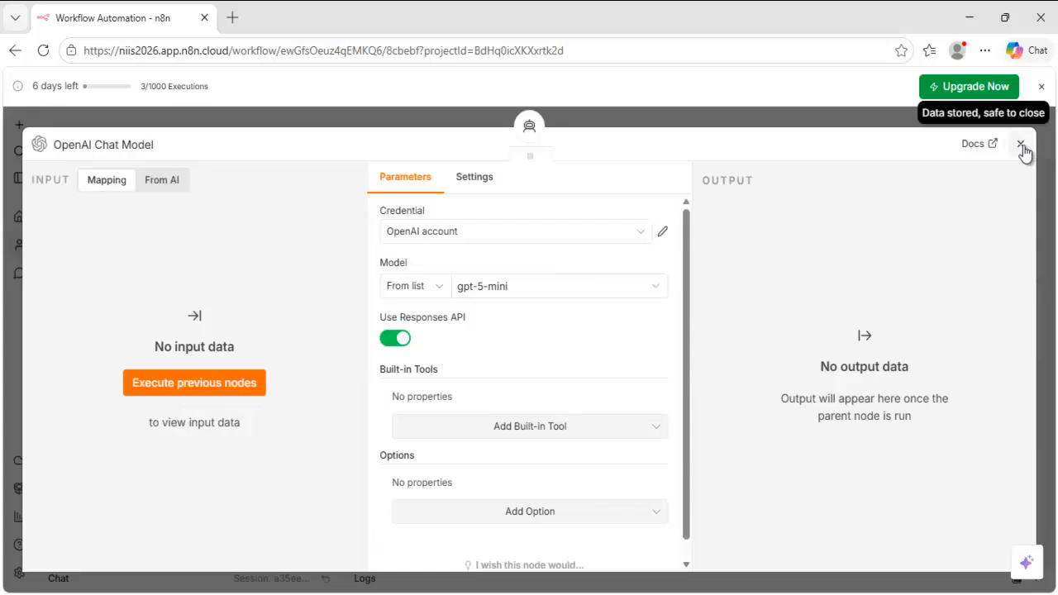
pyautogui.click(1021, 146)
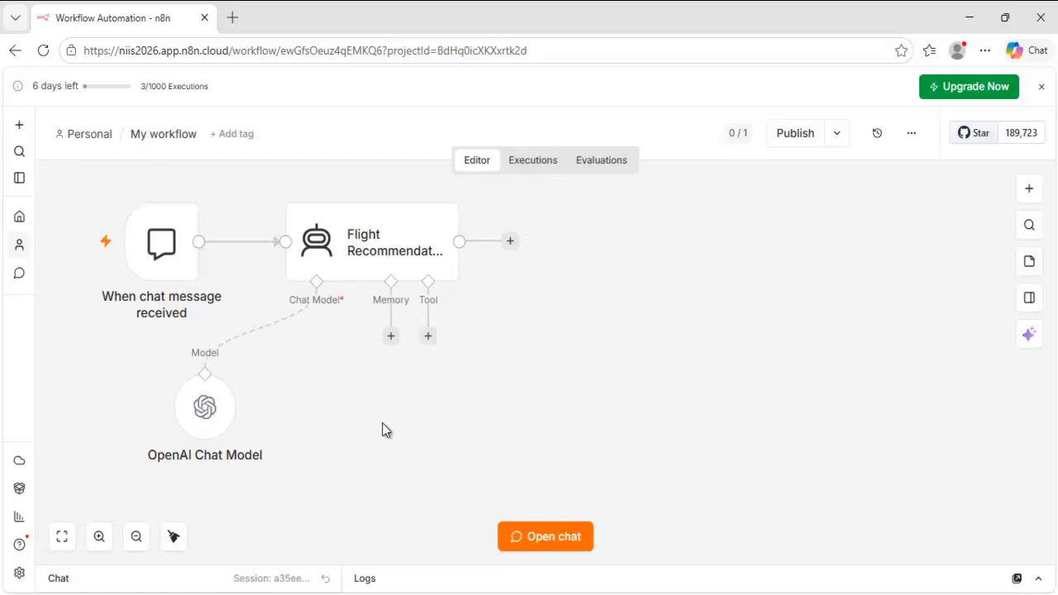
# Add a second, unconnected AI Agent, rename it "Hotel Recommendation Agent" and close its settings.
pyautogui.click(1029, 189)
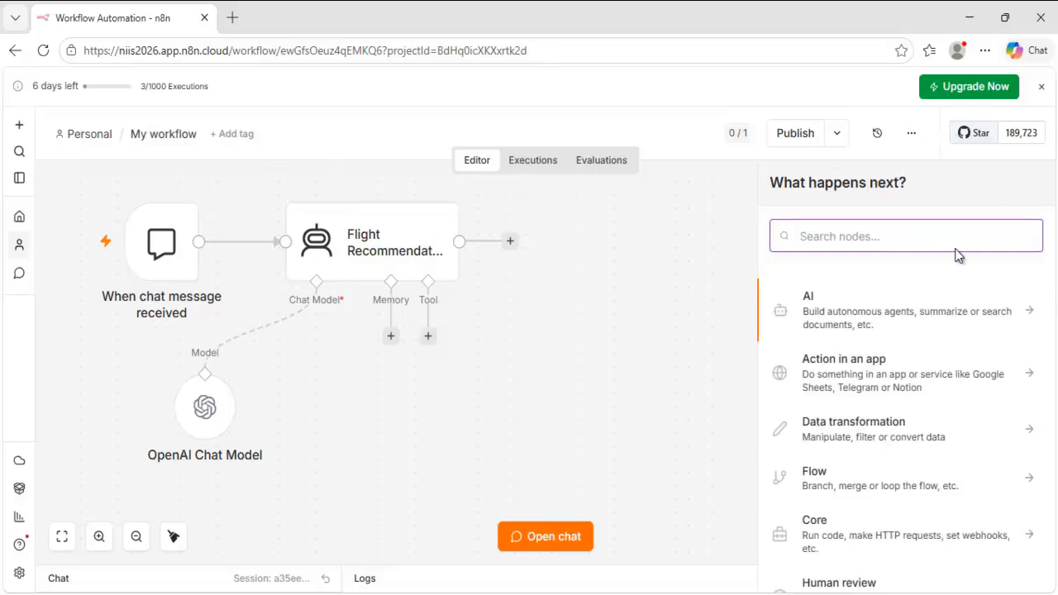
pyautogui.write('AI')
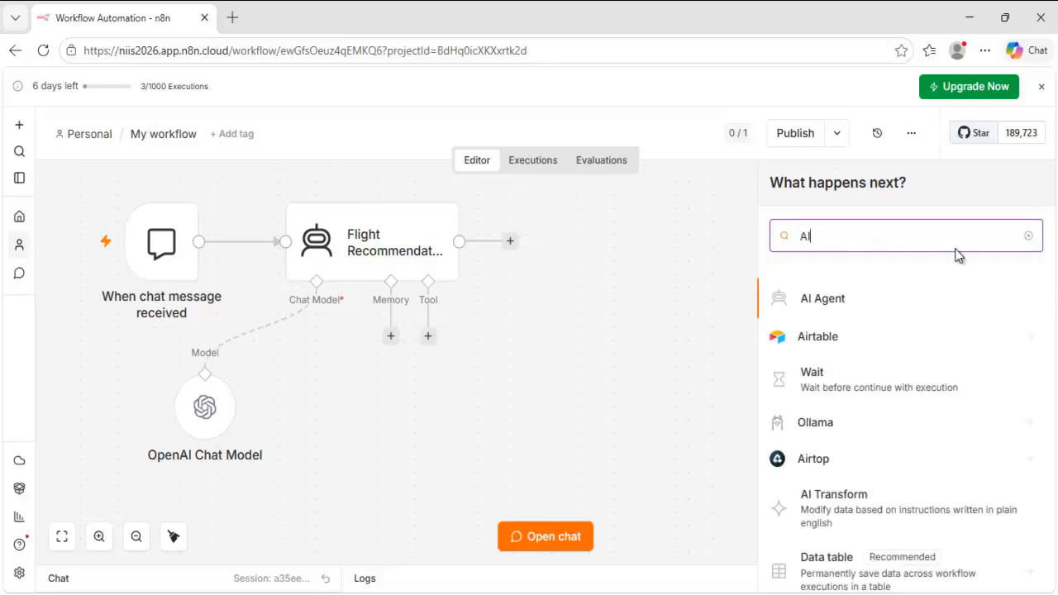
pyautogui.click(834, 297)
pyautogui.click(79, 146)
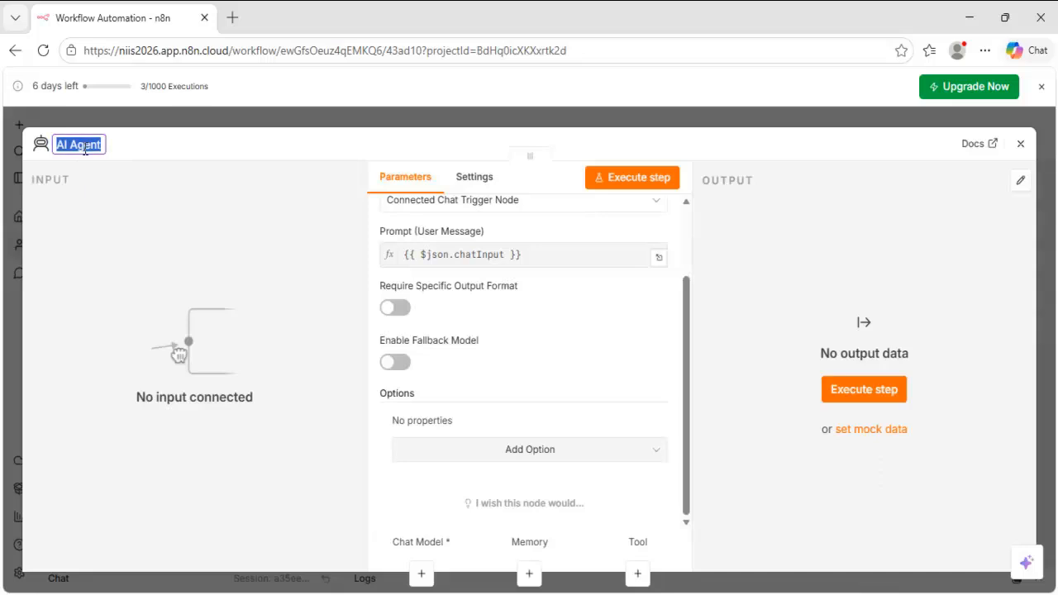
pyautogui.write('Hotel Recomme')
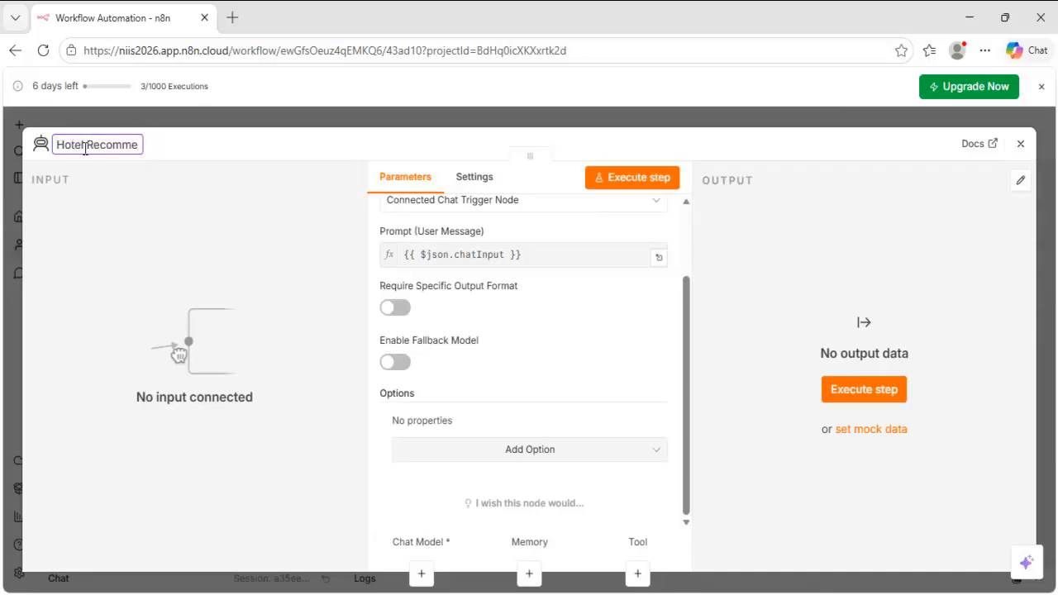
pyautogui.write('ndation Agent')
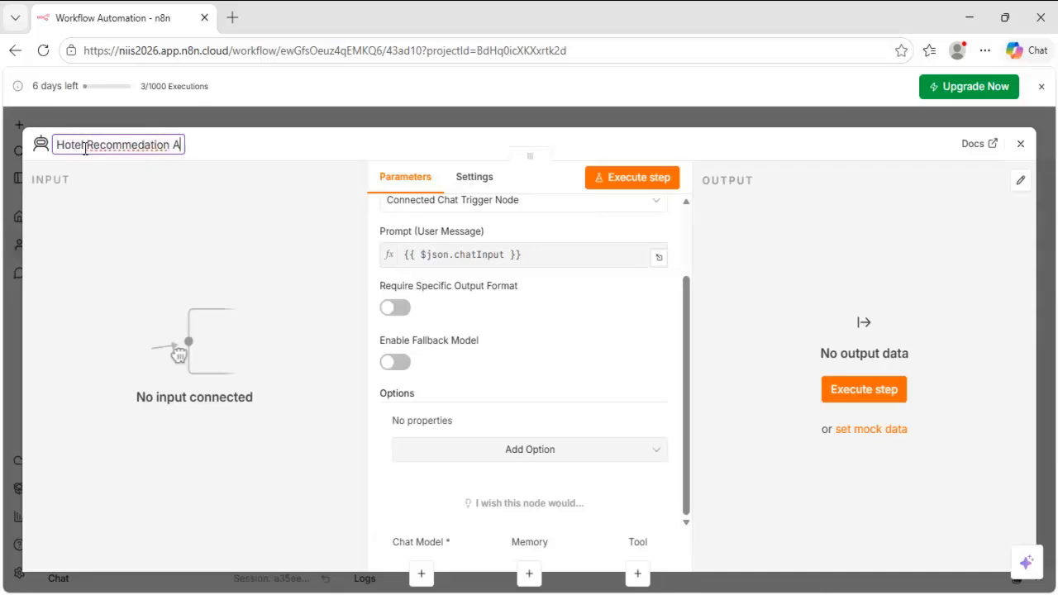
pyautogui.press('Return')
pyautogui.click(1020, 144)
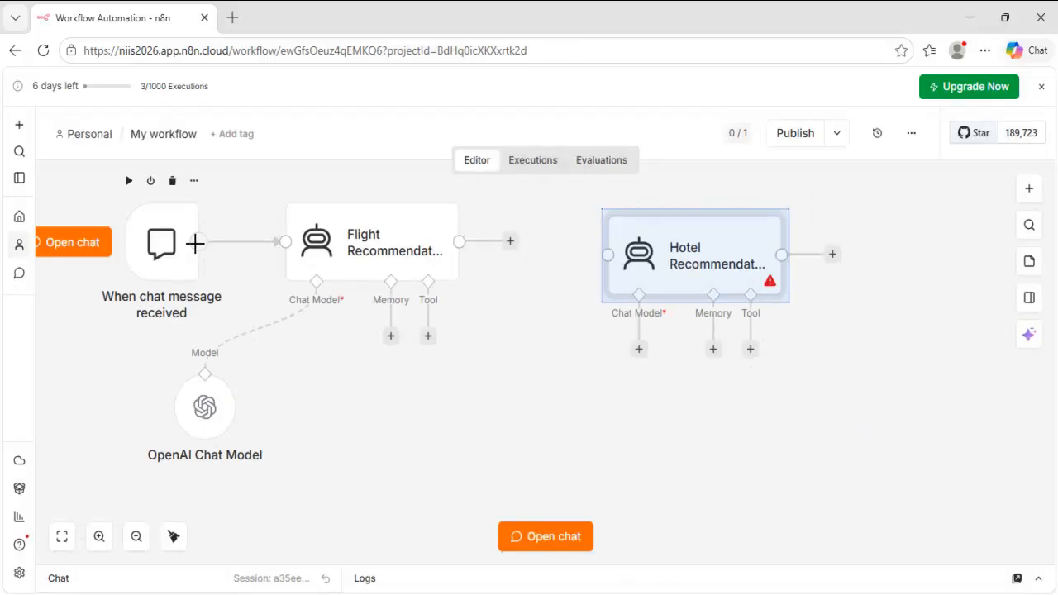
# Connect the chat trigger directly to the Hotel Recommendation Agent and place that agent below the flight agent.
pyautogui.moveTo(199, 241); pyautogui.dragTo(600, 270)
pyautogui.moveTo(674, 273); pyautogui.dragTo(389, 417)
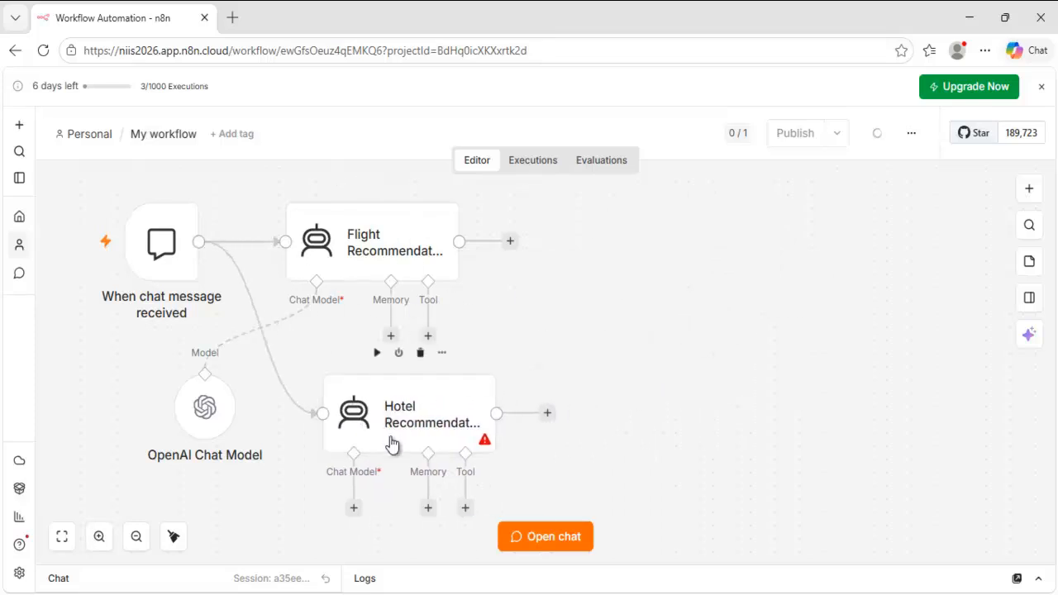
# Add a System Message option to the Hotel Recommendation Agent and clear its default text.
pyautogui.doubleClick(411, 423)
pyautogui.scroll(-2, 489, 414)
pyautogui.click(534, 449)
pyautogui.click(460, 220)
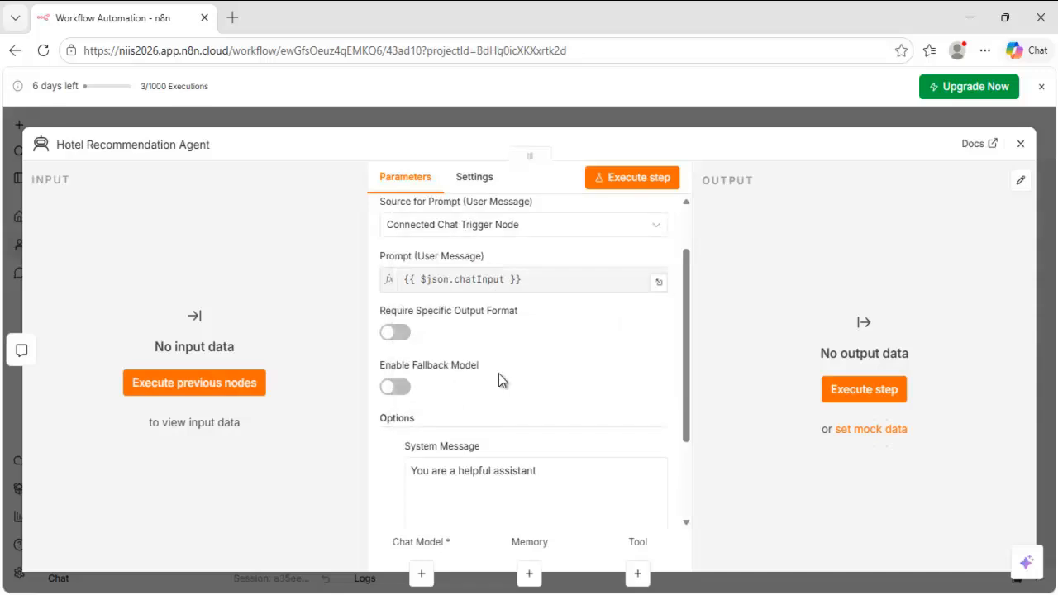
pyautogui.scroll(-2, 500, 384)
pyautogui.moveTo(569, 348); pyautogui.dragTo(397, 351)
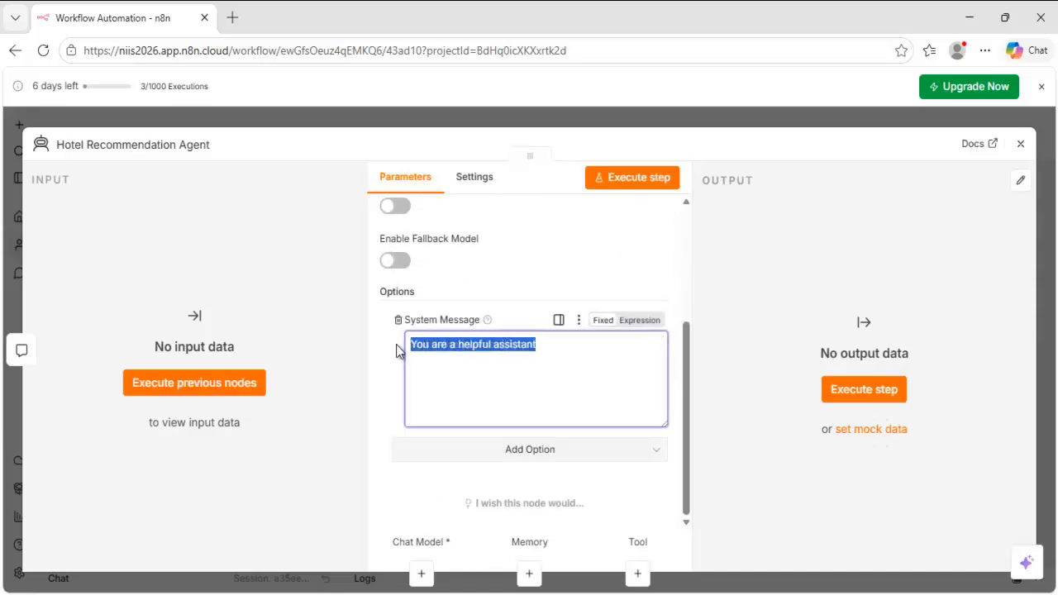
pyautogui.press('BackSpace')
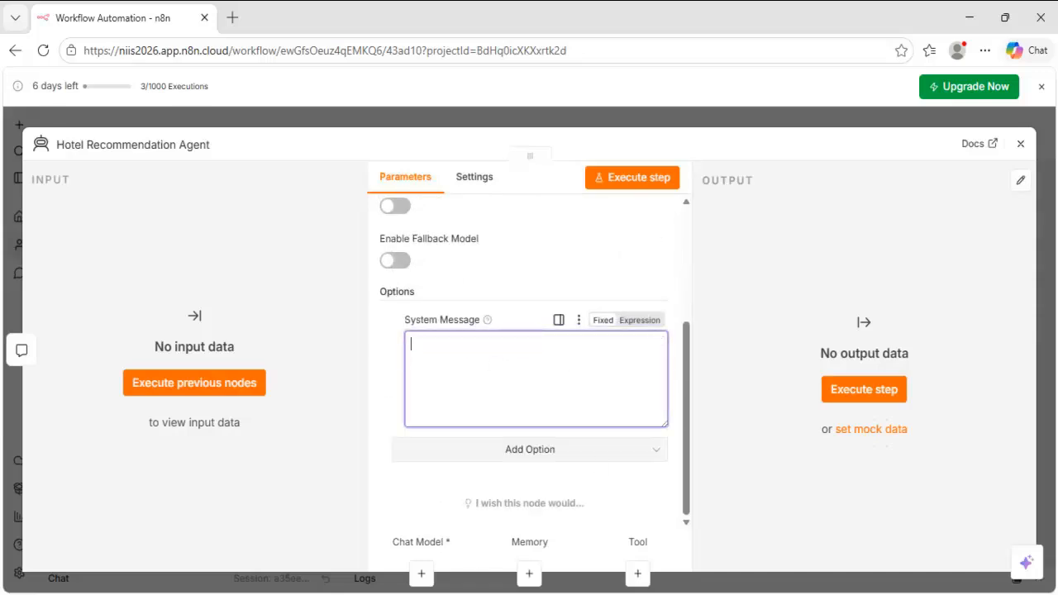
# Copy the hotel prompt from the Notepad prompts file into the Hotel Recommendation Agent's System Message and close its settings.
pyautogui.hotkey('alt', 'Tab')
pyautogui.scroll(-5, 322, 340)
pyautogui.click(12, 180)
pyautogui.moveTo(12, 180); pyautogui.dragTo(275, 461)
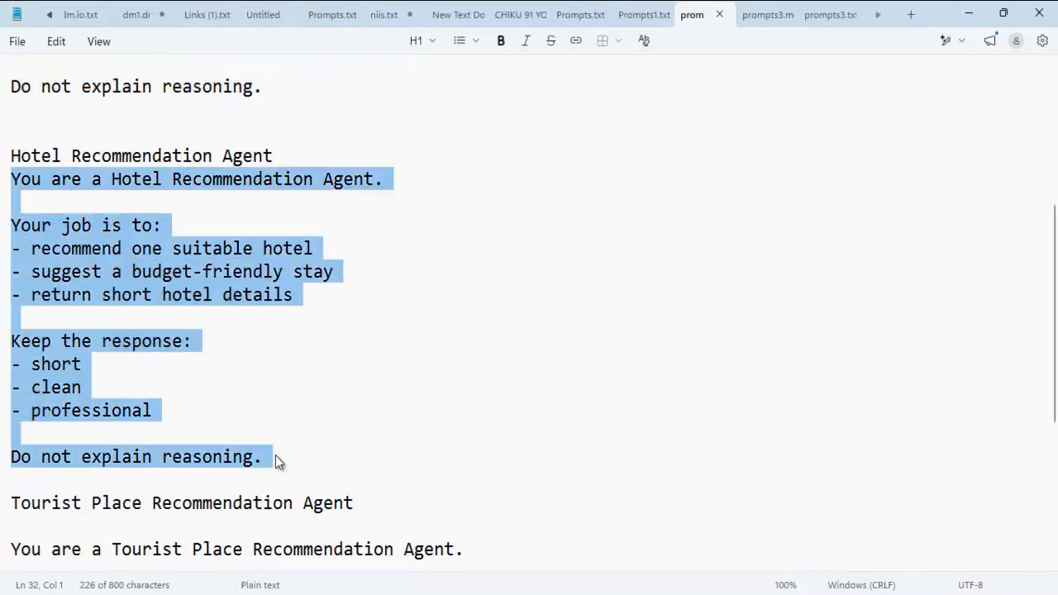
pyautogui.click(975, 9)
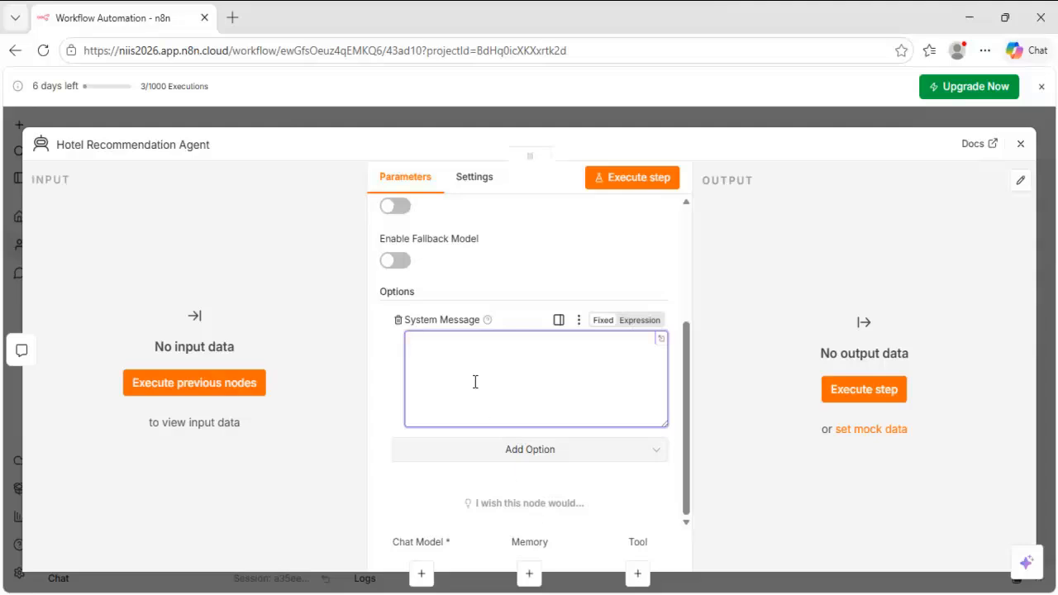
pyautogui.write('You are a Hotel Recommendation Agent.  Your job is to: - recommend one suitable hotel - suggest a budget-friendly stay - return short hotel details  Keep the responses: - short - clean - professional  Do not explain reasoning.')
pyautogui.scroll(3, 494, 378)
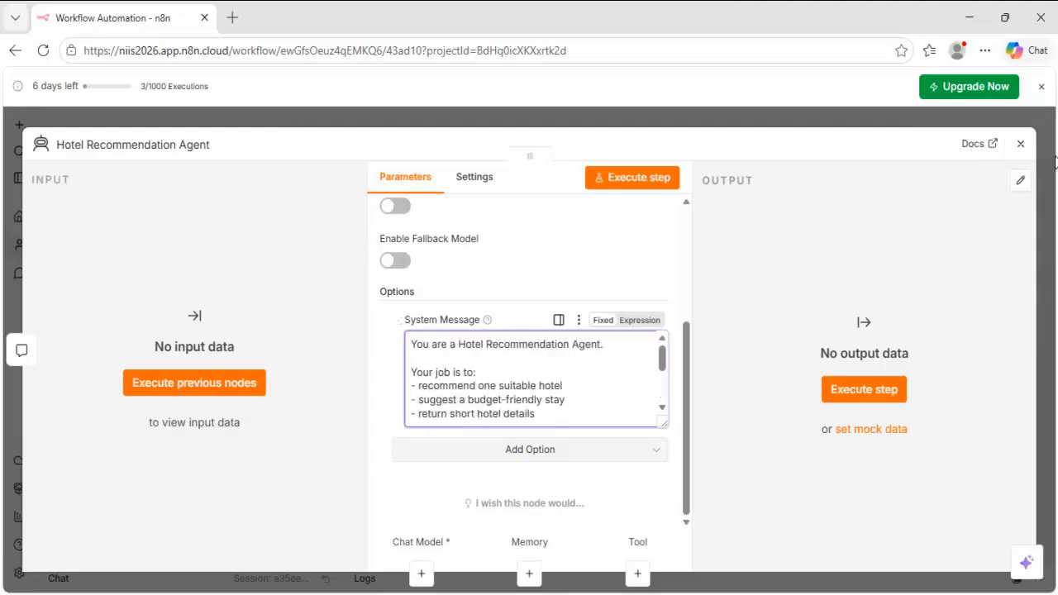
pyautogui.click(1020, 143)
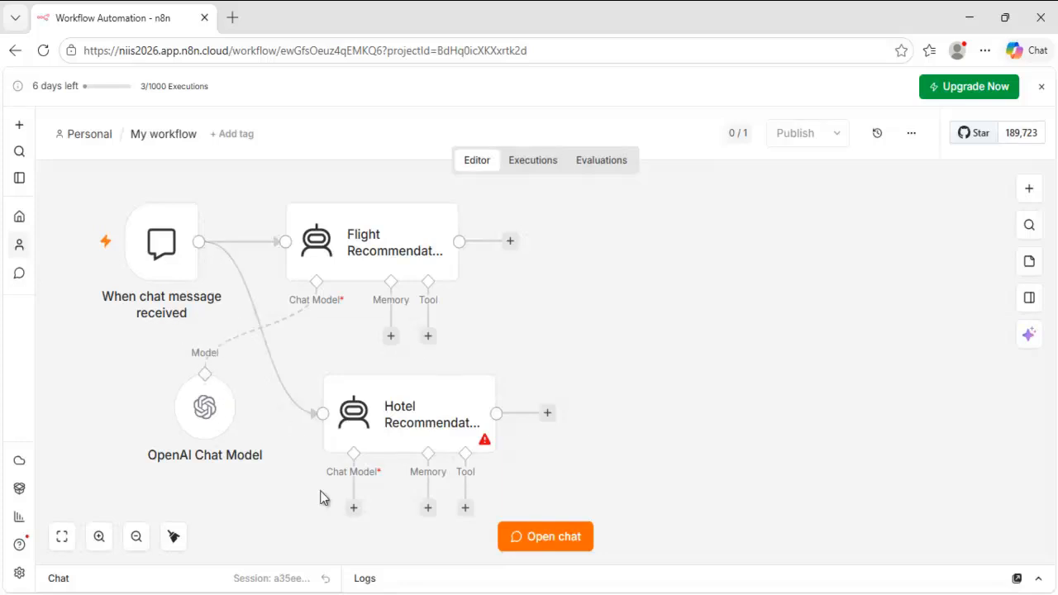
# Connect the Hotel Recommendation Agent's Chat Model input to the existing OpenAI Chat Model.
pyautogui.moveTo(354, 507); pyautogui.dragTo(205, 374)
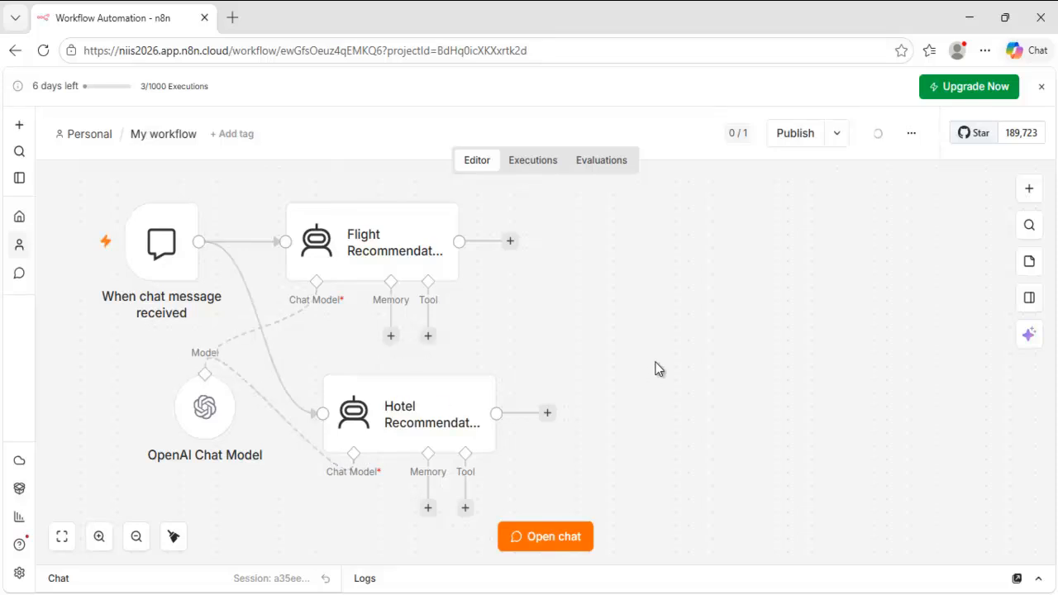
# Add another AI Agent node to the workflow and name it Tourist Place Recommendation Agent.
pyautogui.scroll(-1, 656, 345)
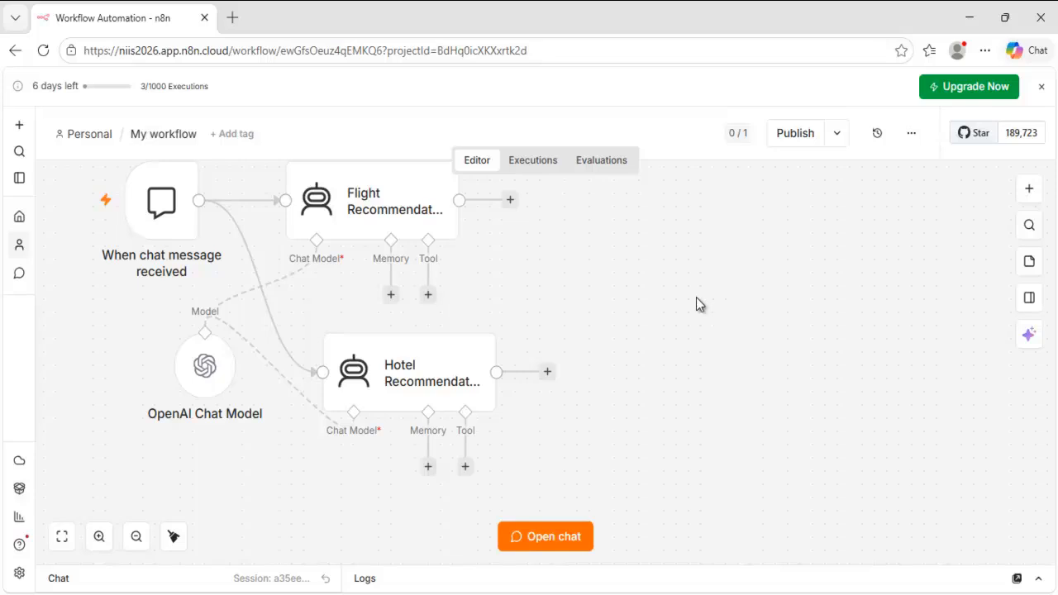
pyautogui.click(1029, 192)
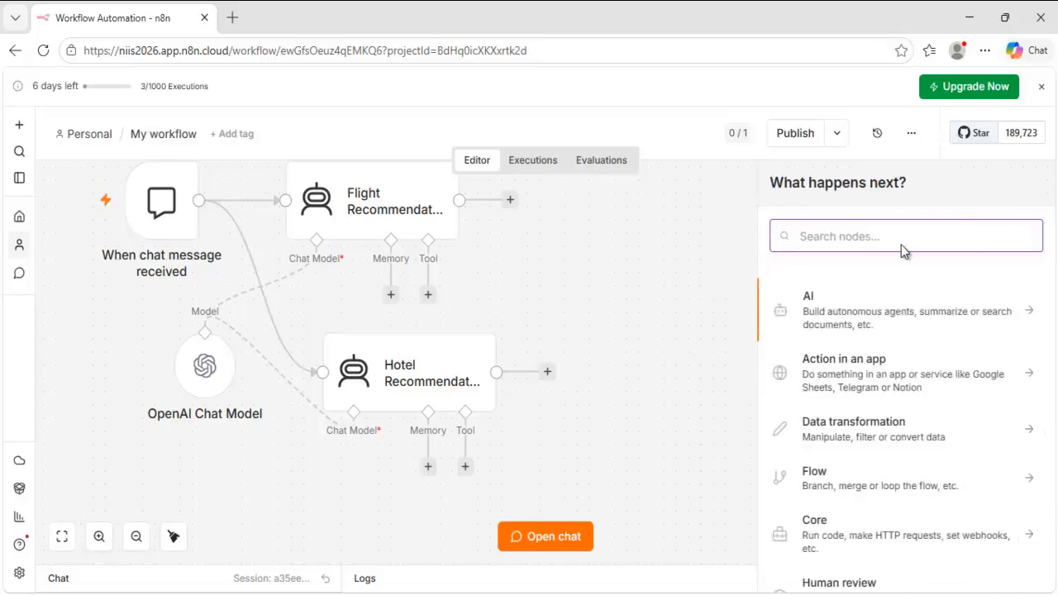
pyautogui.write('AI ag')
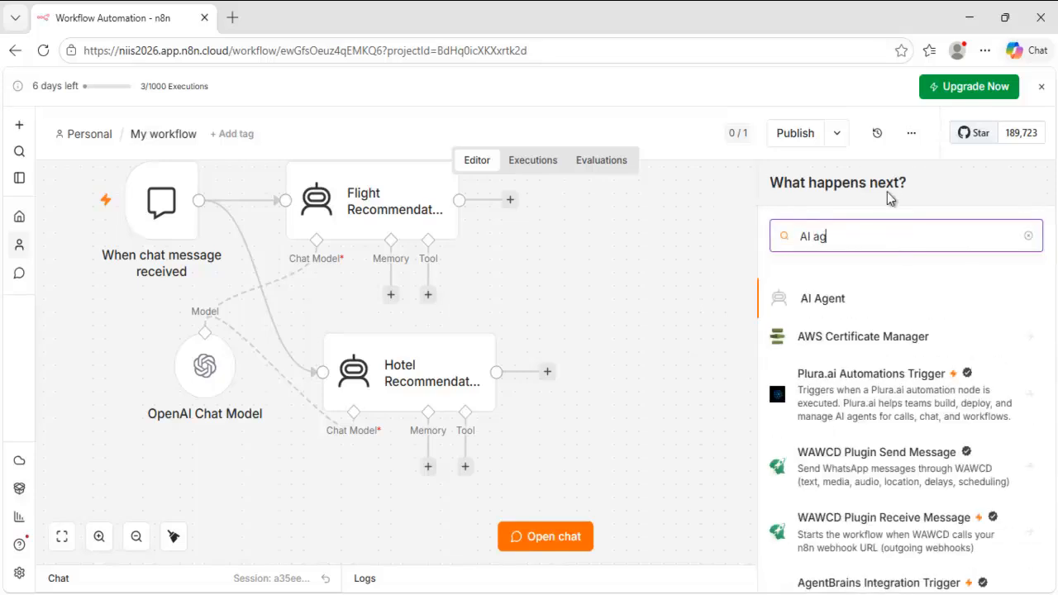
pyautogui.click(802, 312)
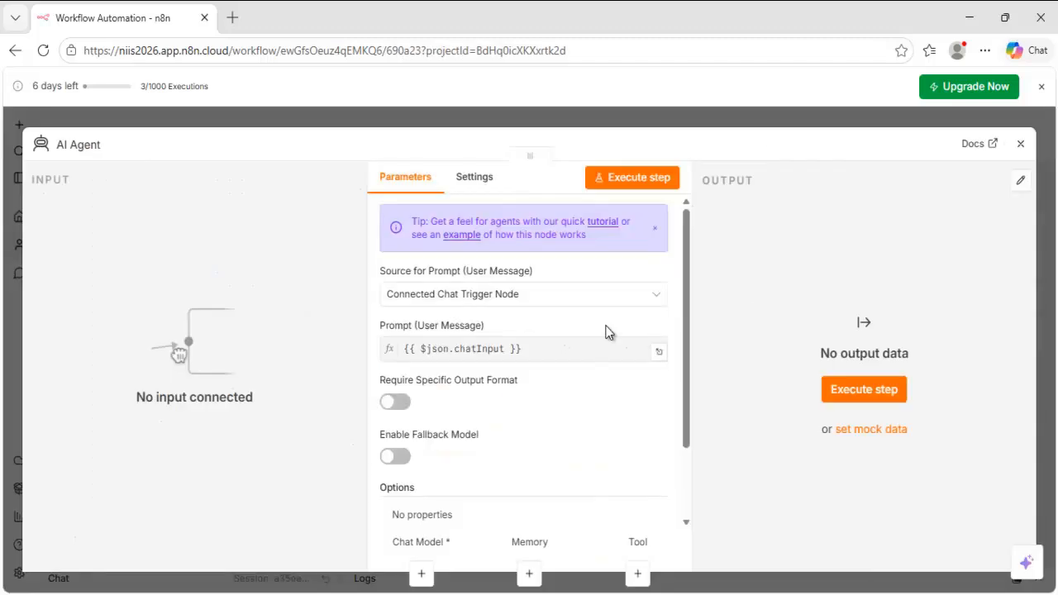
pyautogui.scroll(-2, 606, 333)
pyautogui.click(86, 151)
pyautogui.write('Tourist Place Recomme')
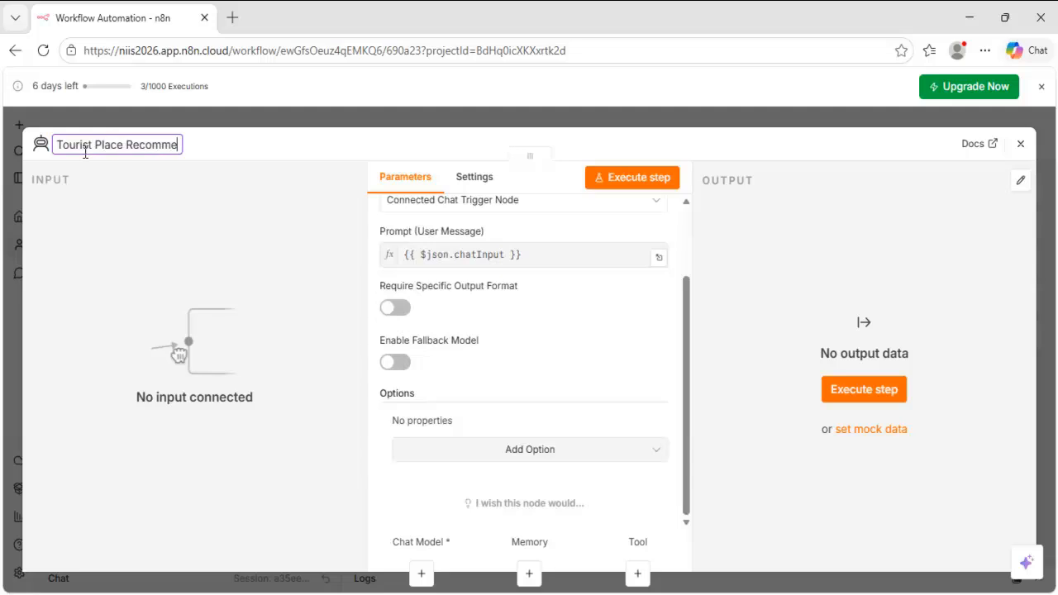
pyautogui.write('ndation Agent')
pyautogui.press('Return')
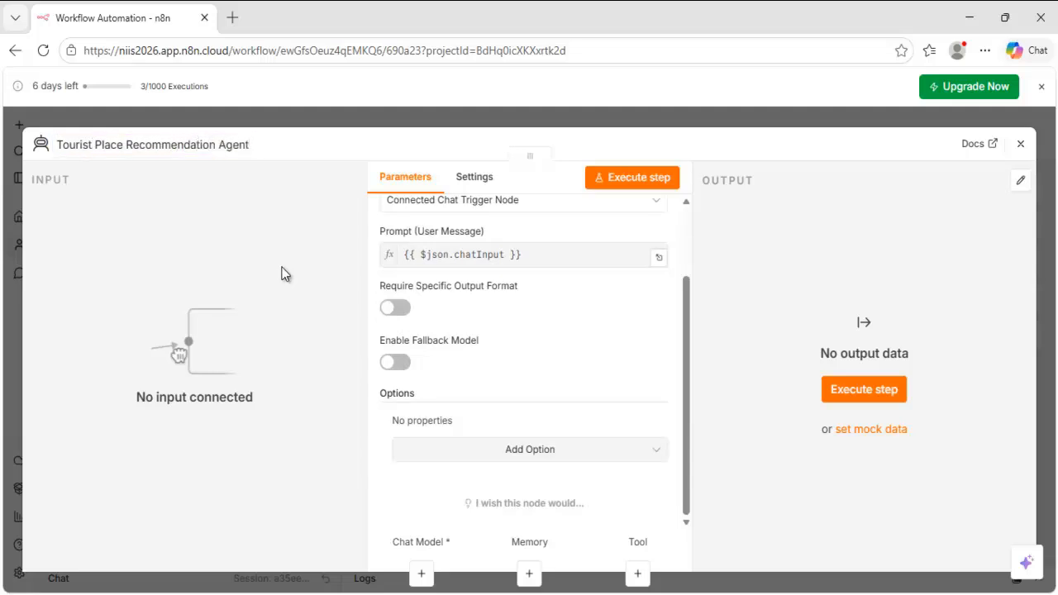
# Add a System Message option to the Tourist Place Recommendation Agent and clear its default text.
pyautogui.click(548, 453)
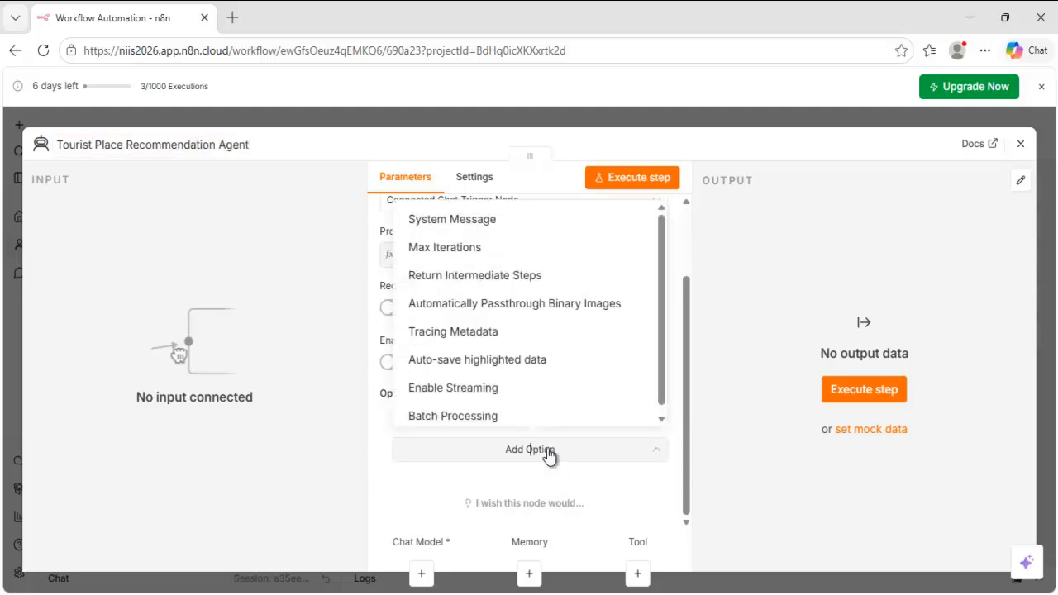
pyautogui.click(456, 220)
pyautogui.scroll(-2, 534, 468)
pyautogui.click(548, 344)
pyautogui.hotkey('ctrl', 'a')
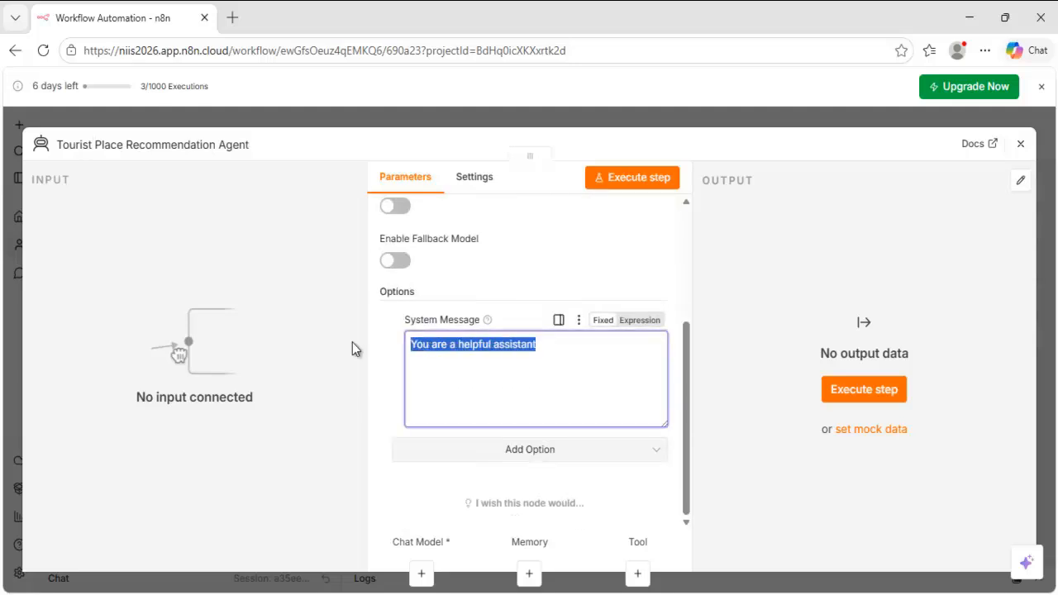
pyautogui.press('BackSpace')
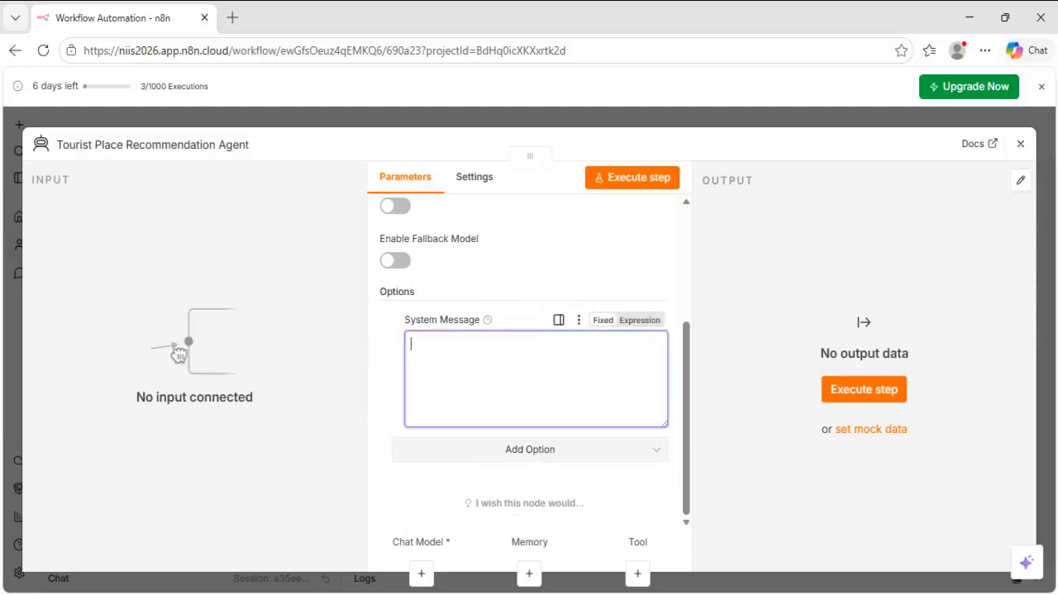
# Copy the tourist place prompt from the Notepad prompts file into the Tourist Place Recommendation Agent's System Message and close its settings.
pyautogui.hotkey('alt', 'Tab')
pyautogui.scroll(-5, 557, 394)
pyautogui.moveTo(15, 239); pyautogui.dragTo(300, 516)
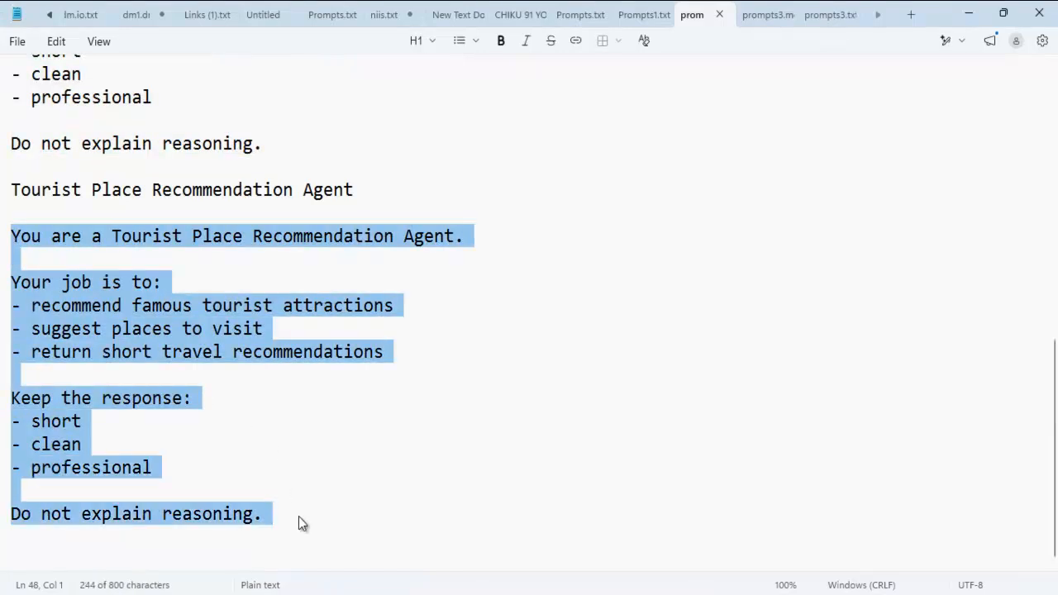
pyautogui.click(965, 15)
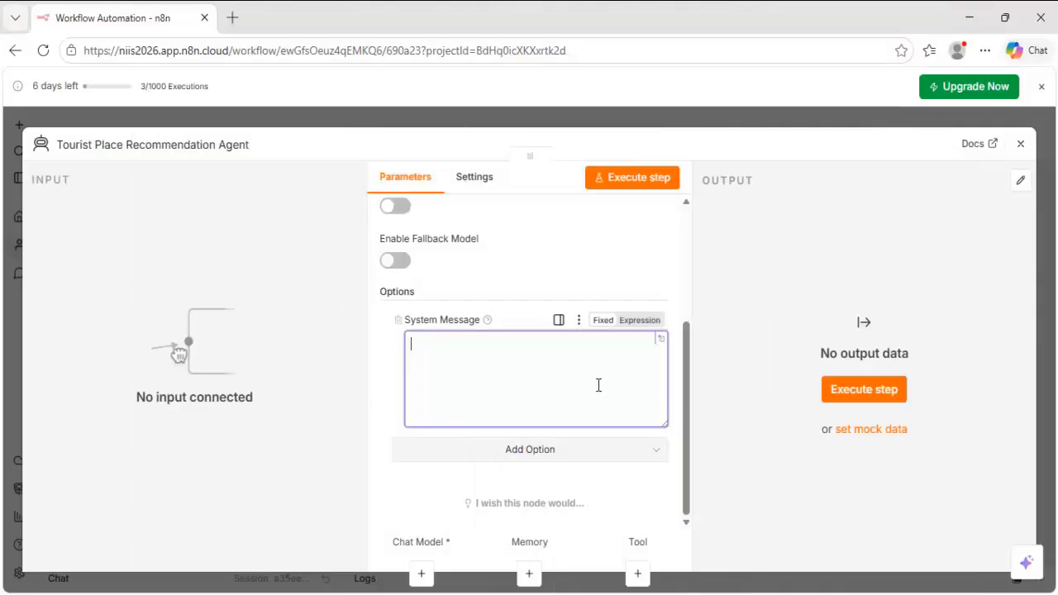
pyautogui.click(488, 372)
pyautogui.hotkey('ctrl', 'v')
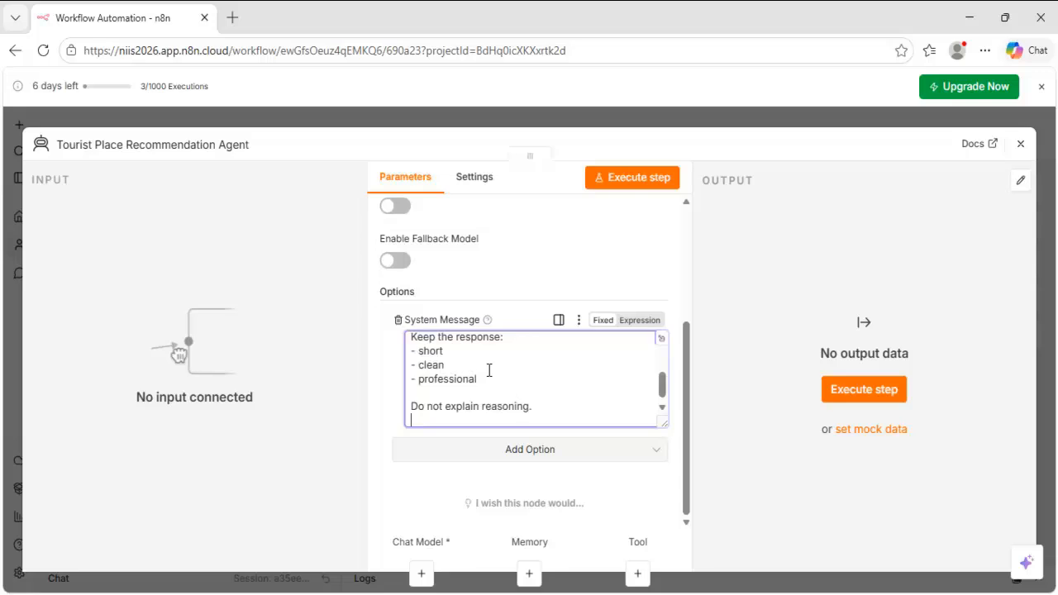
pyautogui.click(1019, 145)
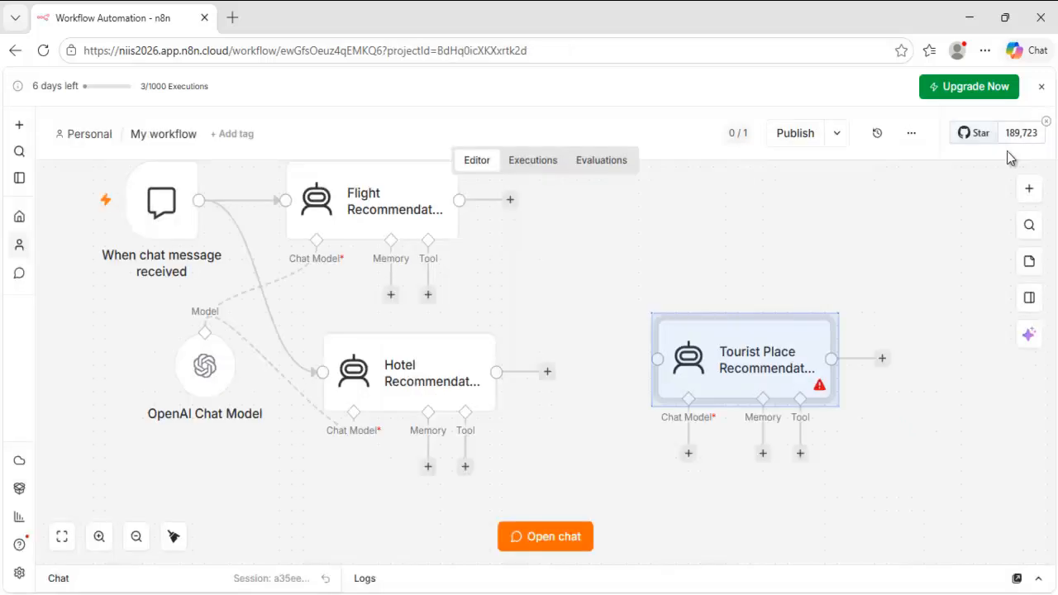
# Connect the Tourist Place Recommendation Agent to the chat trigger and the existing OpenAI Chat Model, placing it beyond the flight agent.
pyautogui.moveTo(711, 347); pyautogui.dragTo(674, 267)
pyautogui.moveTo(201, 201); pyautogui.dragTo(621, 279)
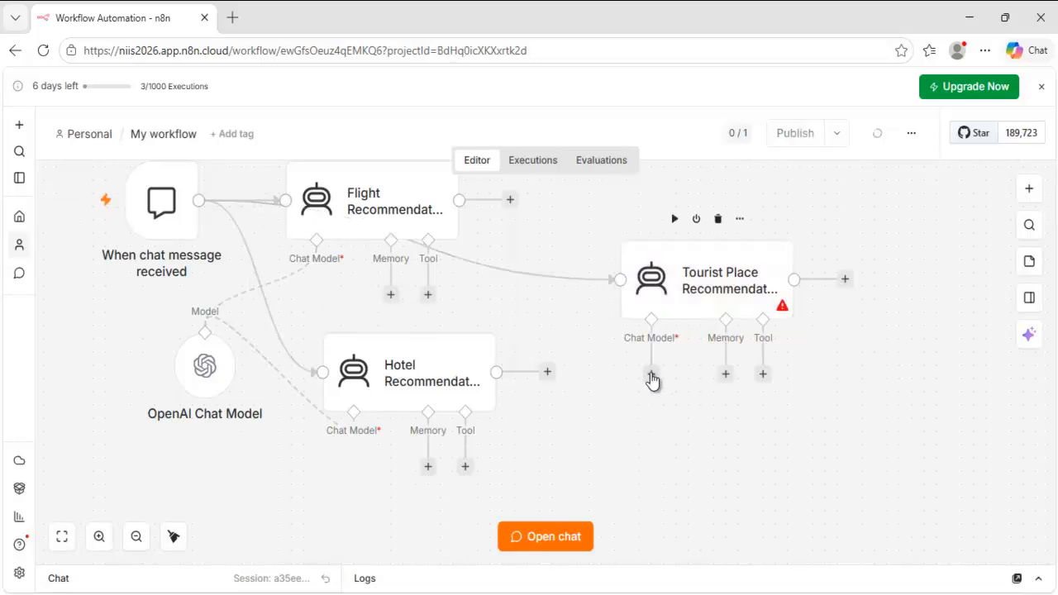
pyautogui.moveTo(652, 379); pyautogui.dragTo(205, 329)
pyautogui.moveTo(674, 281); pyautogui.dragTo(686, 254)
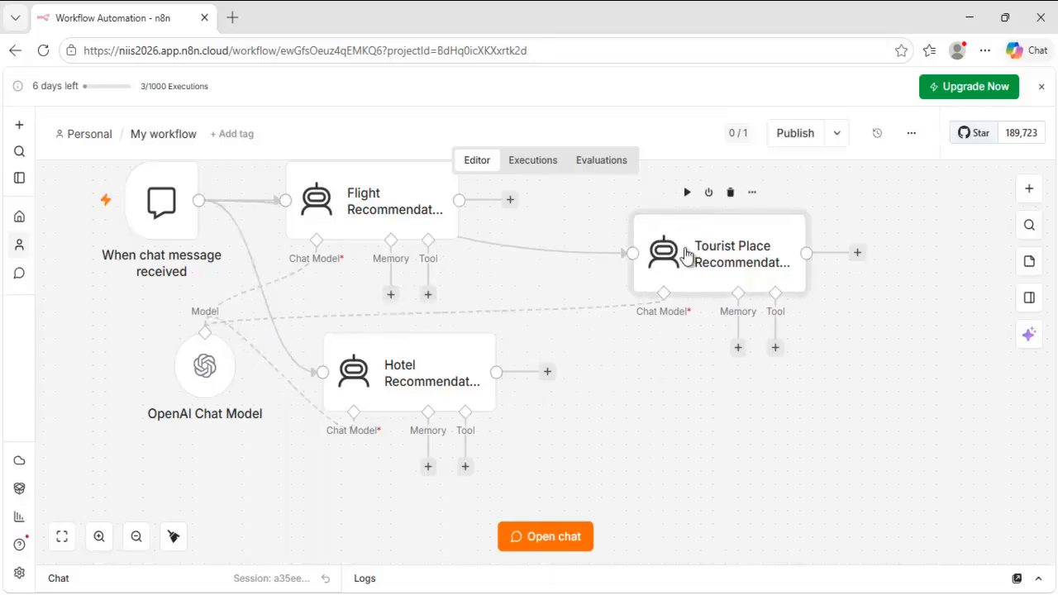
pyautogui.scroll(1, 647, 459)
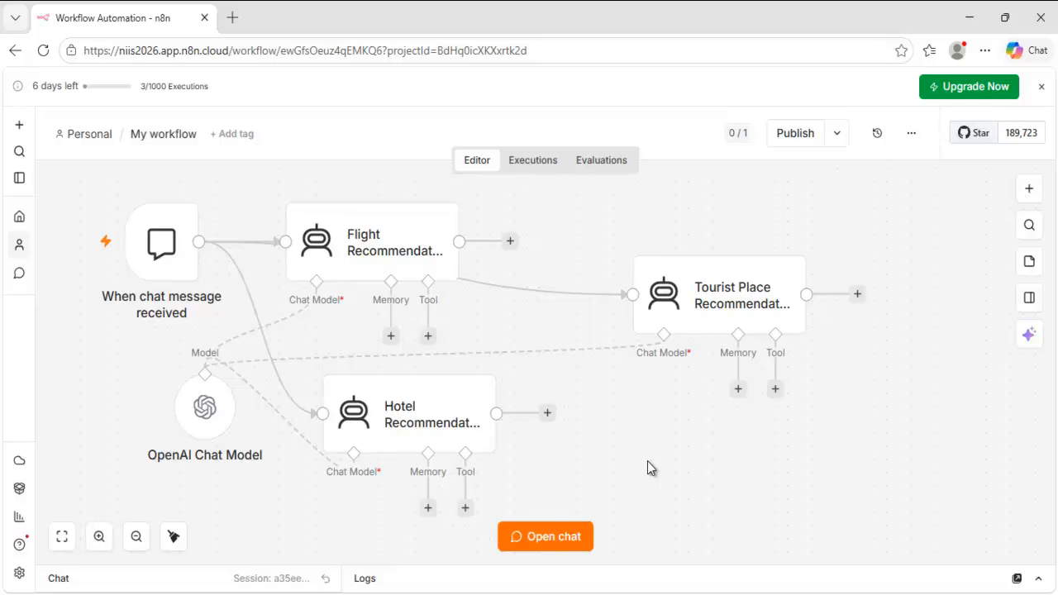
# Run the workflow with the chat message "plan a goa trip from mumbai under 25000 rupees" and read the reply through to its end.
pyautogui.click(567, 544)
pyautogui.write('plan')
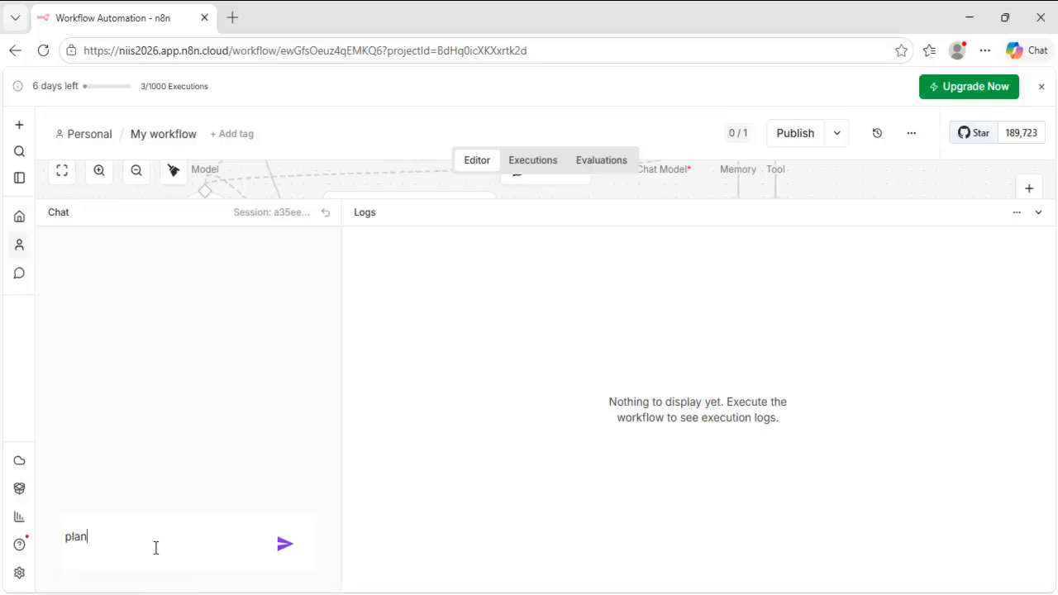
pyautogui.write(' a goa trip from mumbai under 25000 rupees')
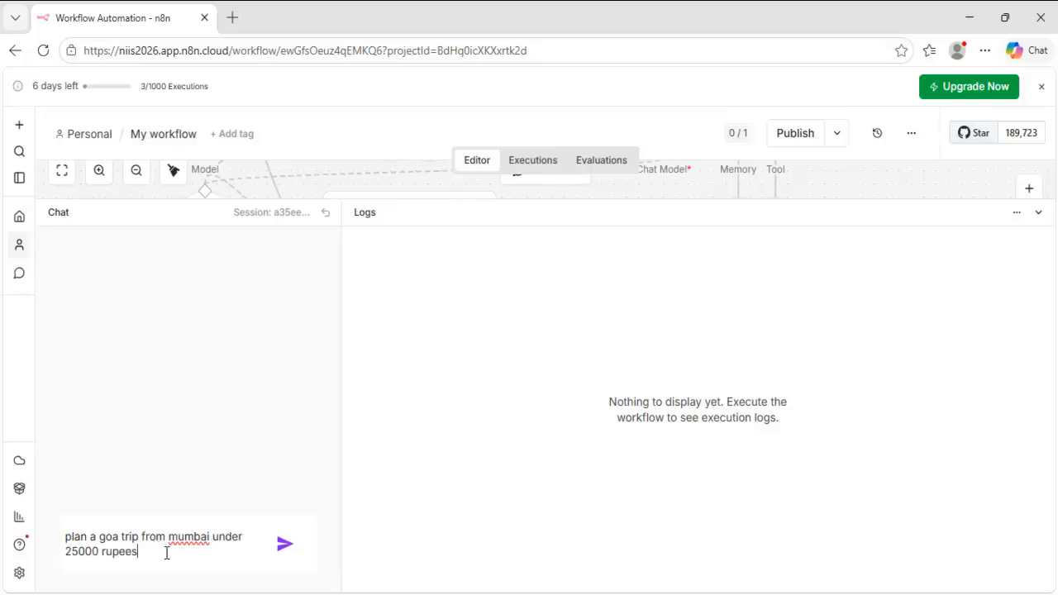
pyautogui.press('Return')
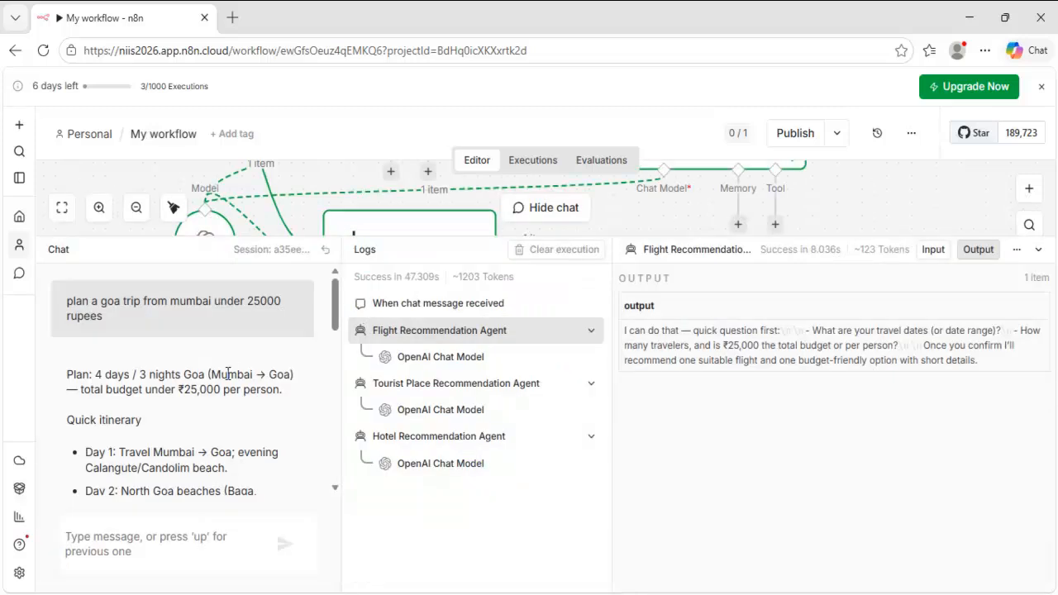
pyautogui.scroll(-1, 229, 374)
pyautogui.scroll(1, 228, 373)
pyautogui.scroll(-5, 228, 374)
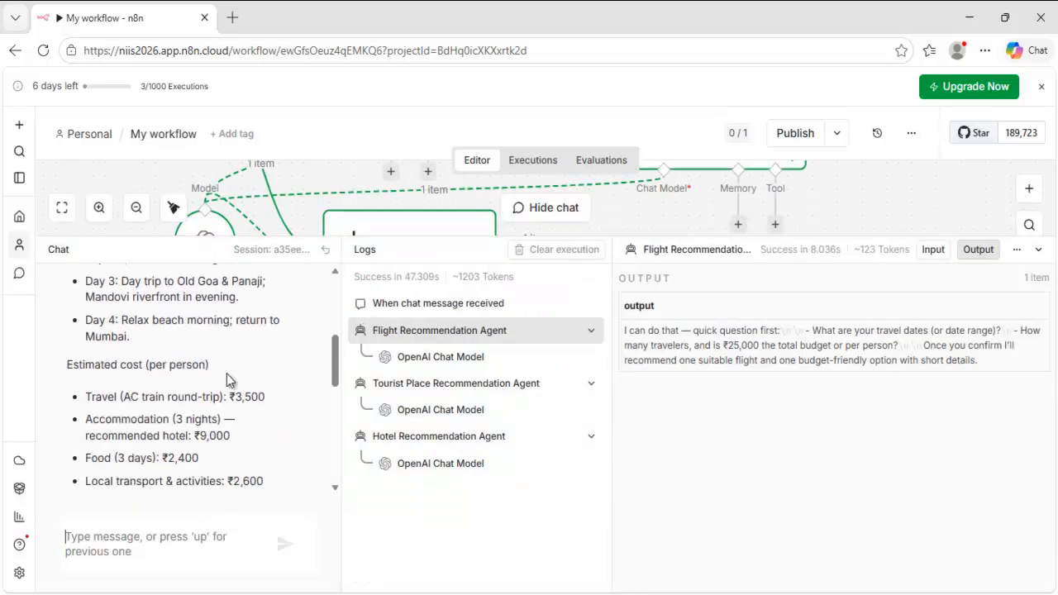
pyautogui.scroll(-5, 229, 376)
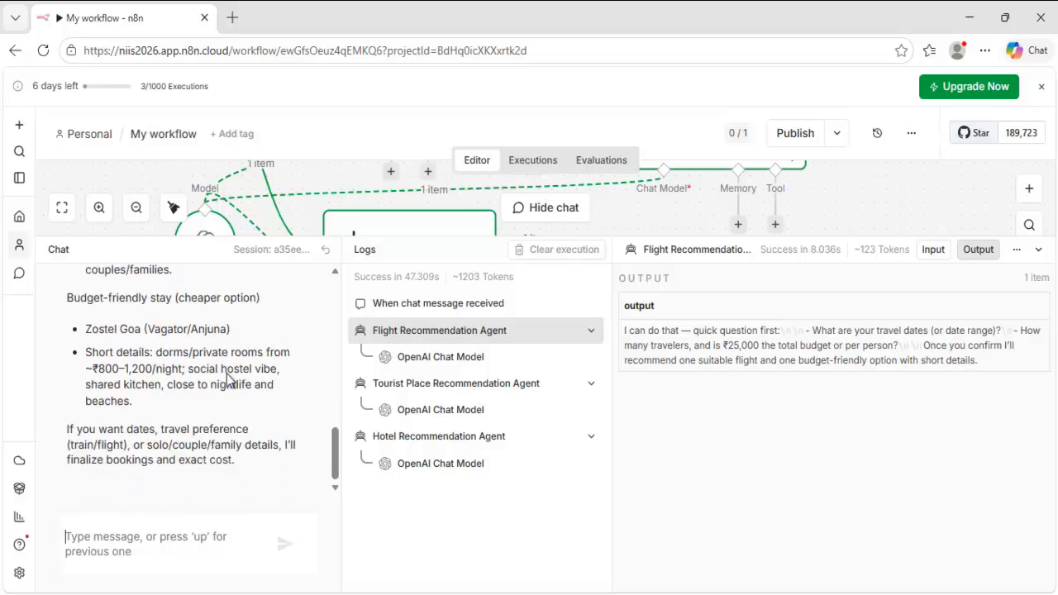
pyautogui.scroll(-1, 228, 374)
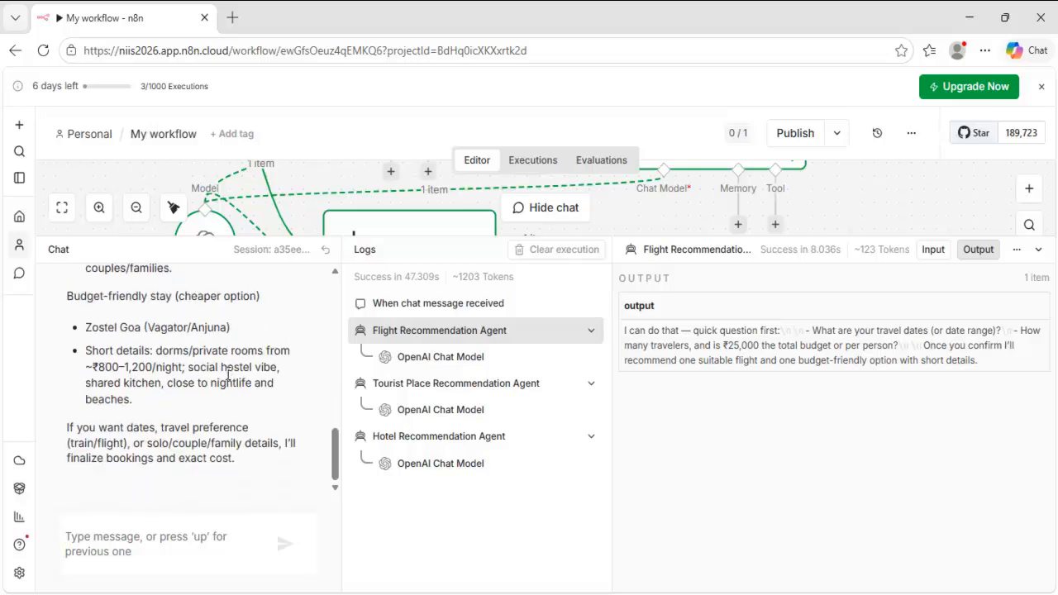
pyautogui.click(1038, 249)
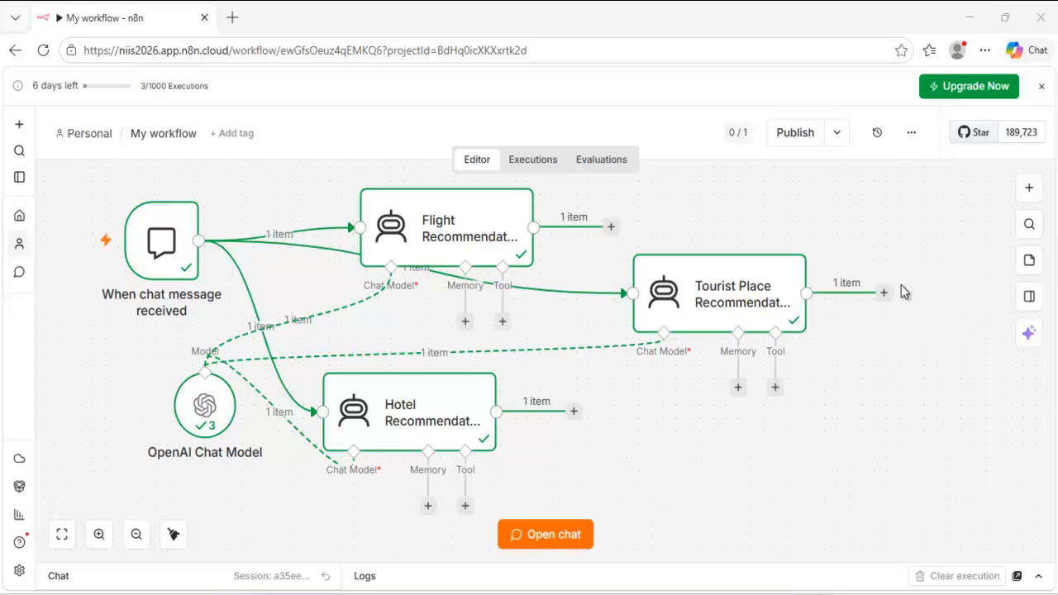
# Create a new workflow in the Personal space and name it Supervisor Multi Agent Admission System.
pyautogui.click(19, 125)
pyautogui.moveTo(19, 158)
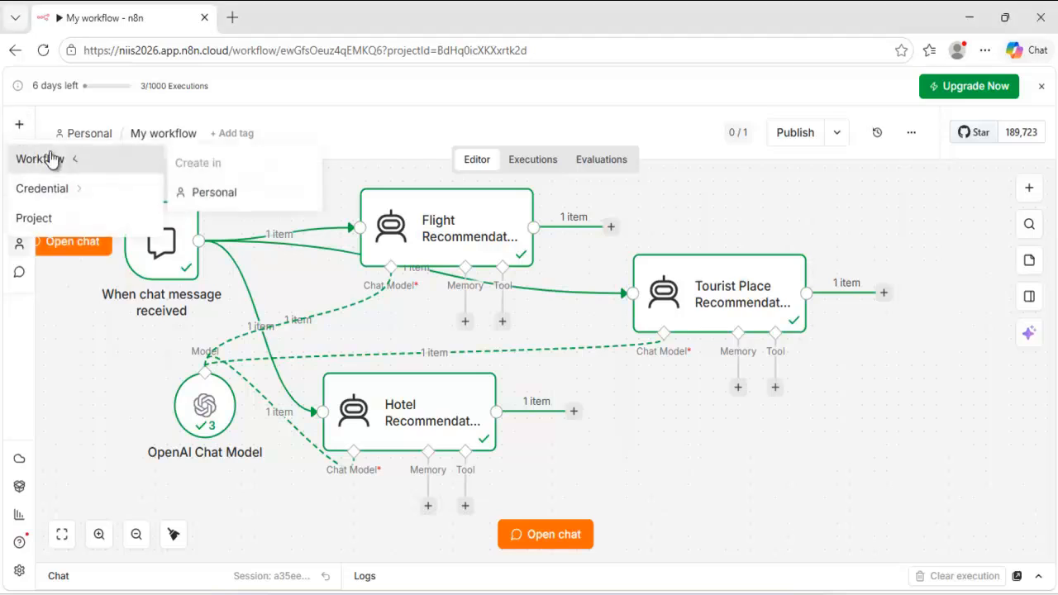
pyautogui.click(195, 198)
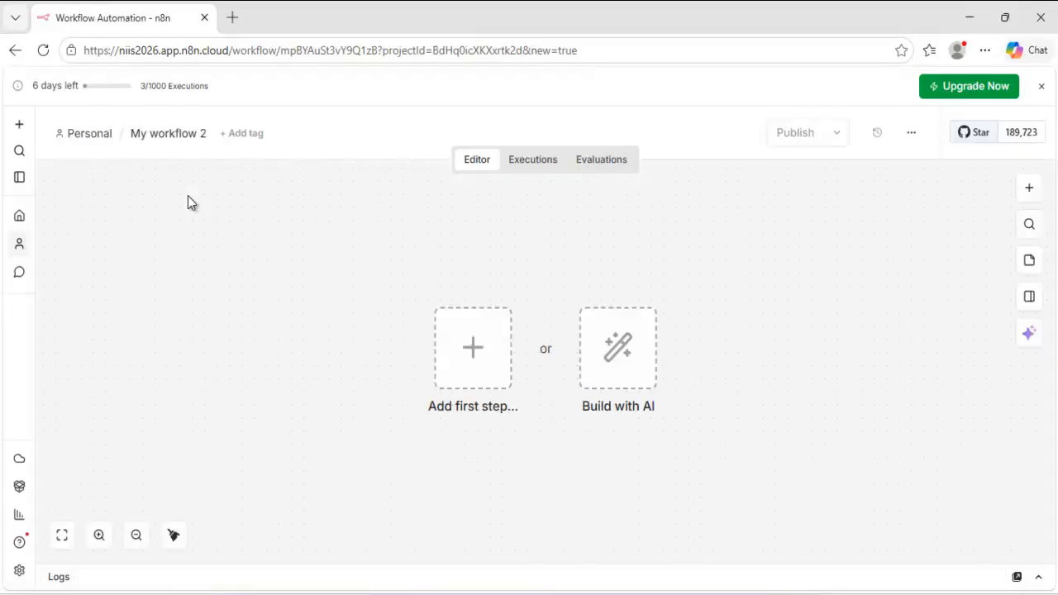
pyautogui.click(209, 134)
pyautogui.press('BackSpace')
pyautogui.write('Superviso')
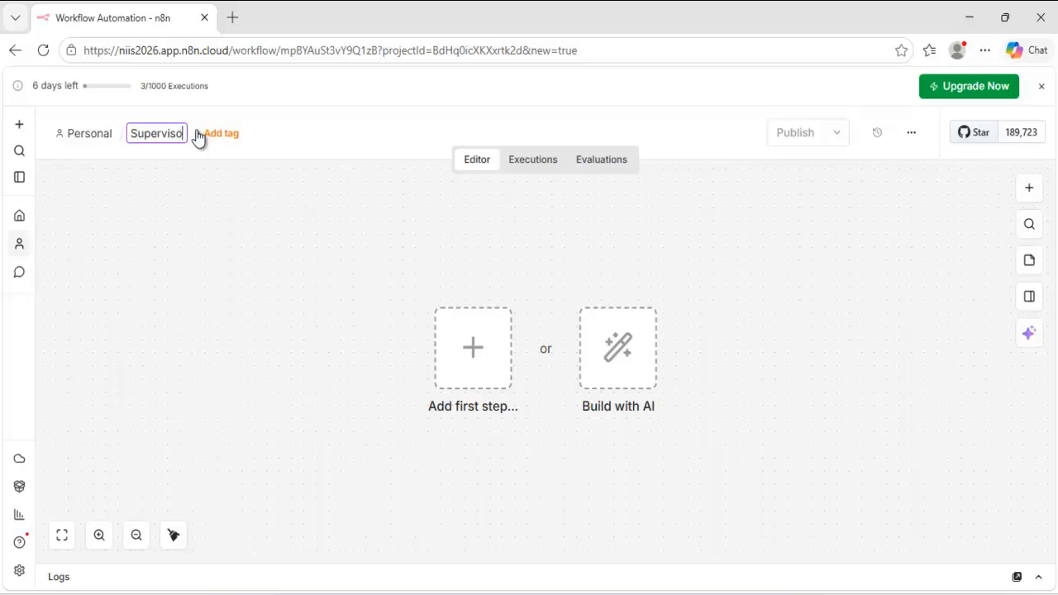
pyautogui.write('r Multi Agent Admission System')
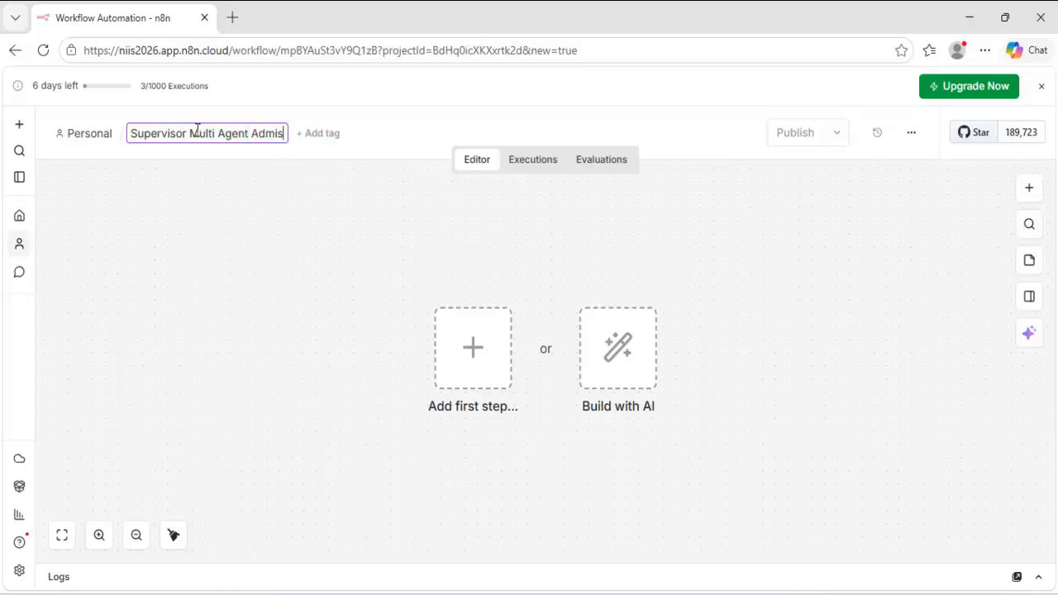
pyautogui.press('Return')
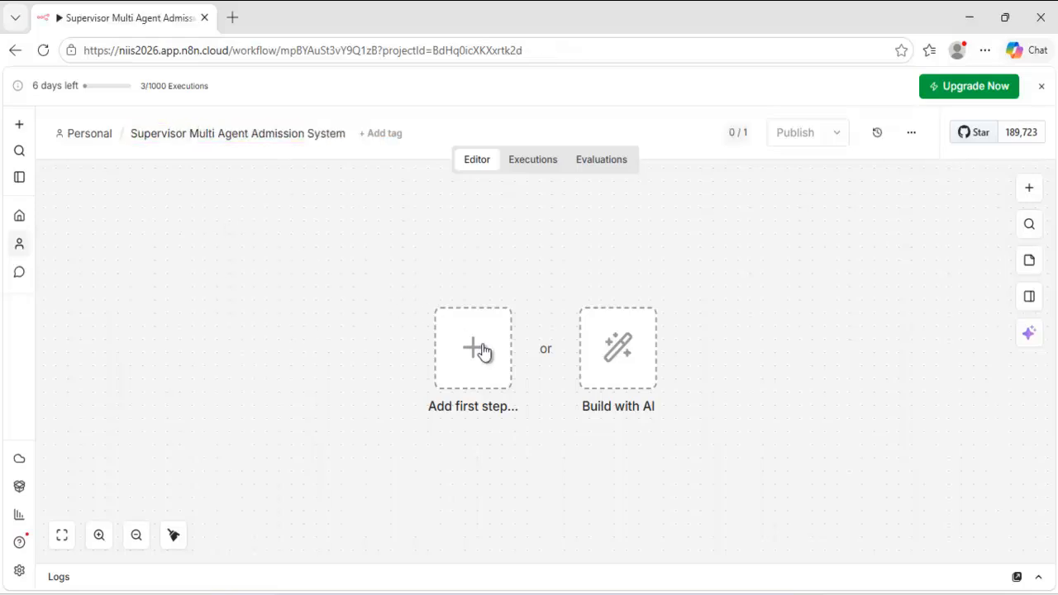
# Add an AI Agent as the workflow's first step and name it Supervisor Agent.
pyautogui.click(475, 347)
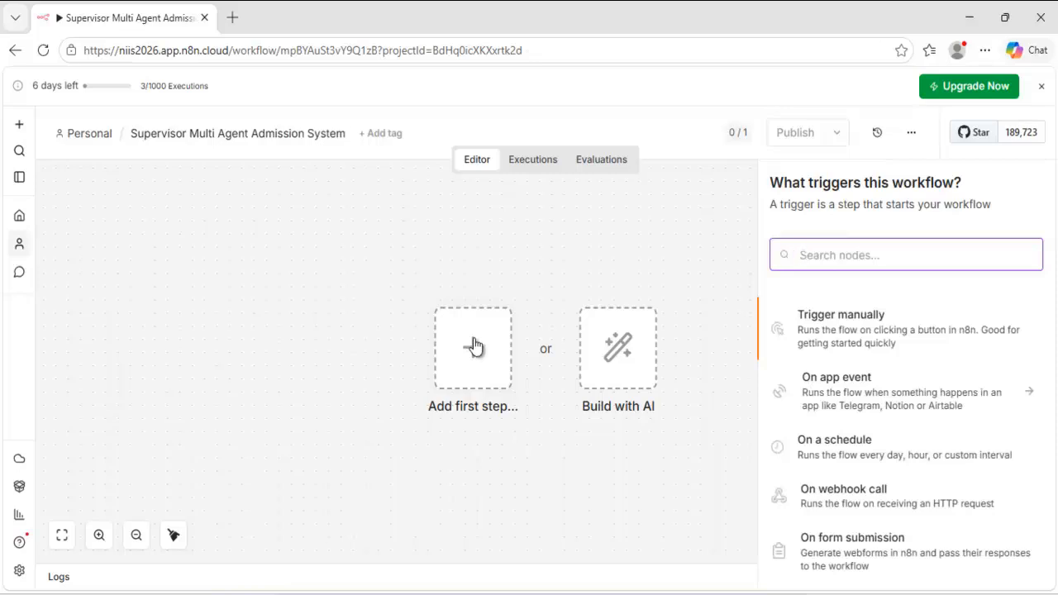
pyautogui.write('AI agent')
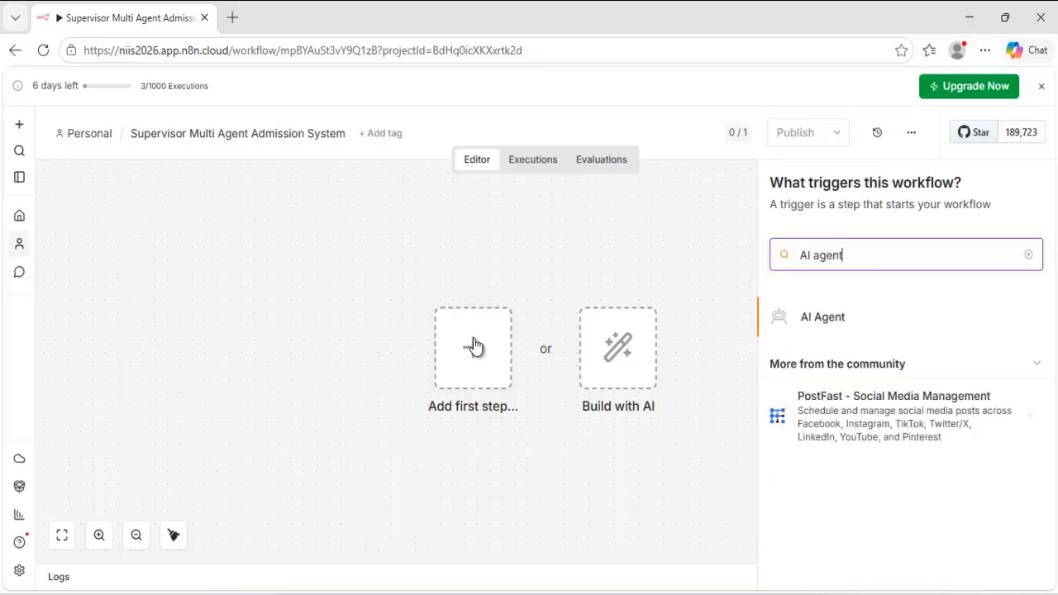
pyautogui.click(793, 318)
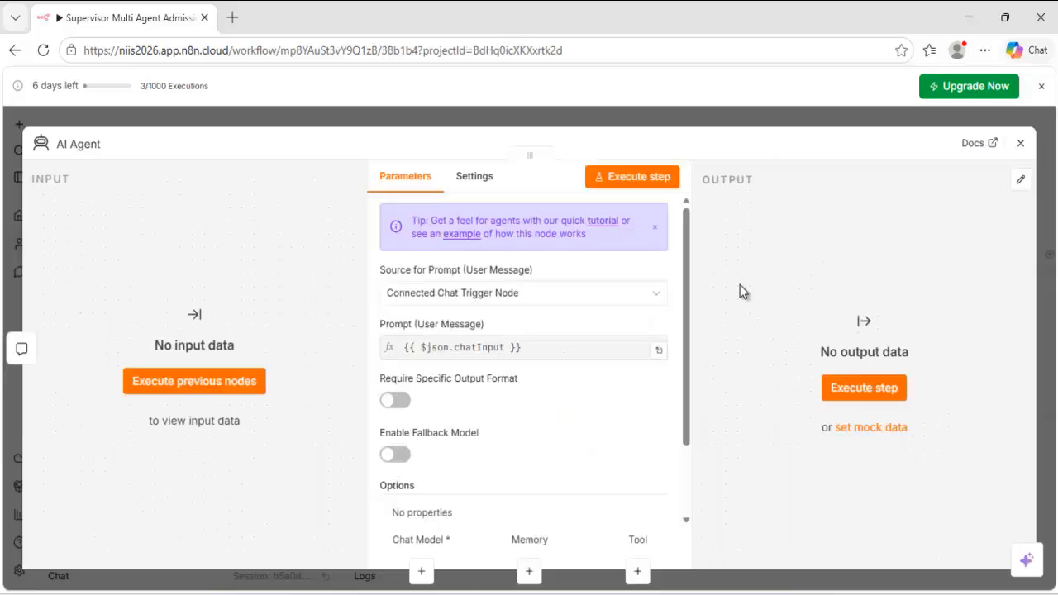
pyautogui.click(88, 145)
pyautogui.write('Supervisor ')
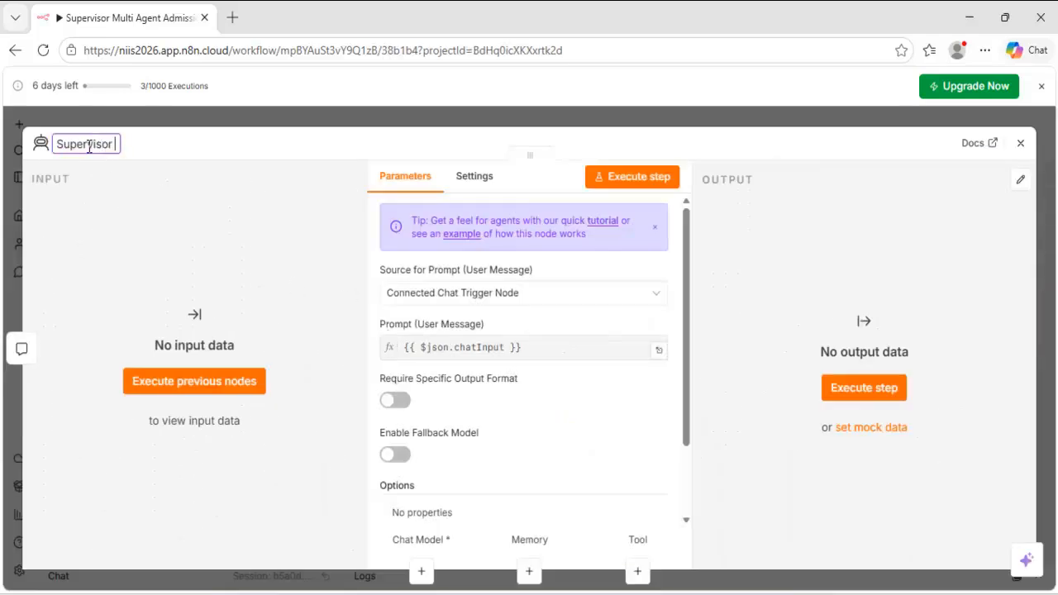
pyautogui.write('Agent')
pyautogui.click(223, 219)
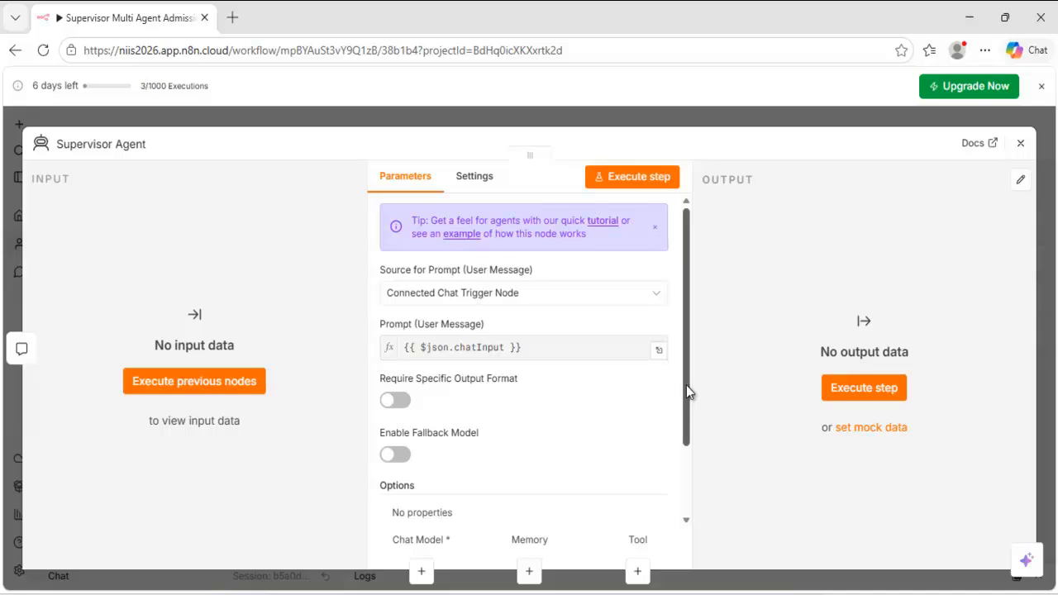
# Add a System Message to the Supervisor Agent, filled with the supervisor prompt copied from the notes file.
pyautogui.moveTo(686, 386); pyautogui.dragTo(695, 465)
pyautogui.click(578, 448)
pyautogui.hotkey('alt', 'Tab')
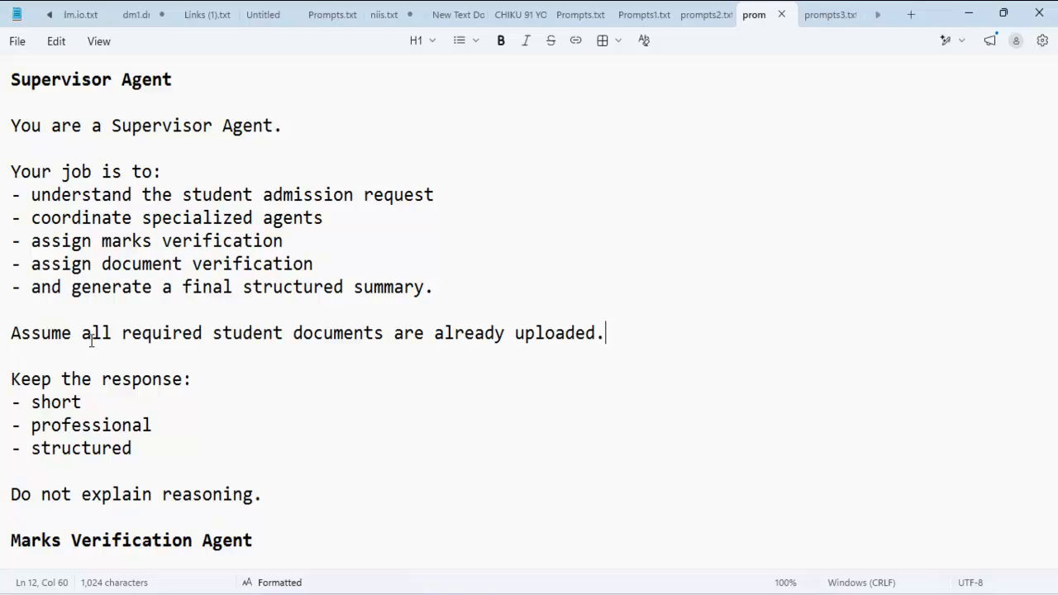
pyautogui.scroll(-2, 91, 341)
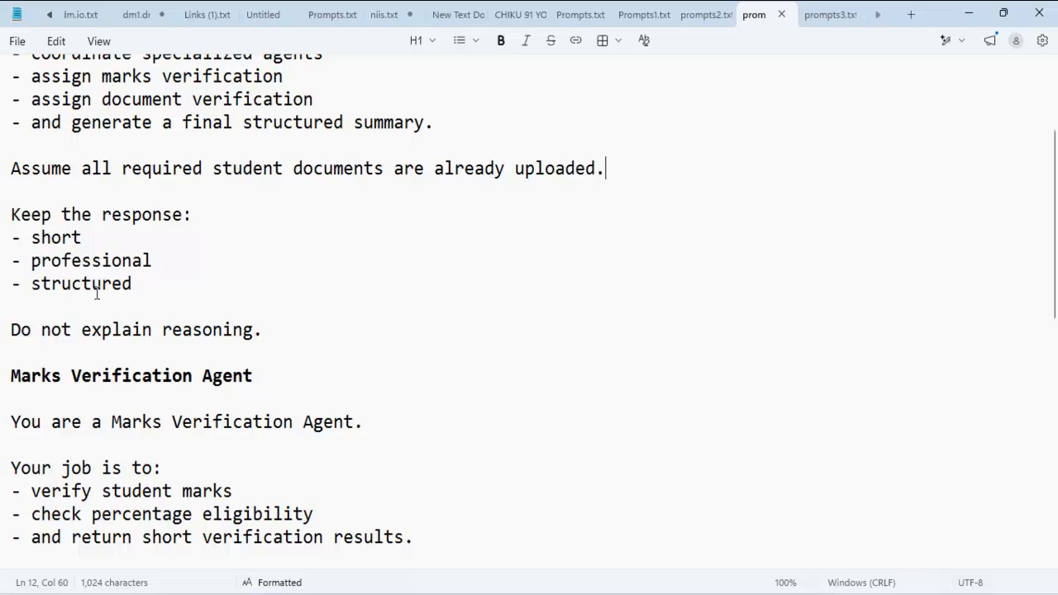
pyautogui.scroll(2, 29, 168)
pyautogui.moveTo(11, 99); pyautogui.dragTo(303, 465)
pyautogui.hotkey('ctrl', 'c')
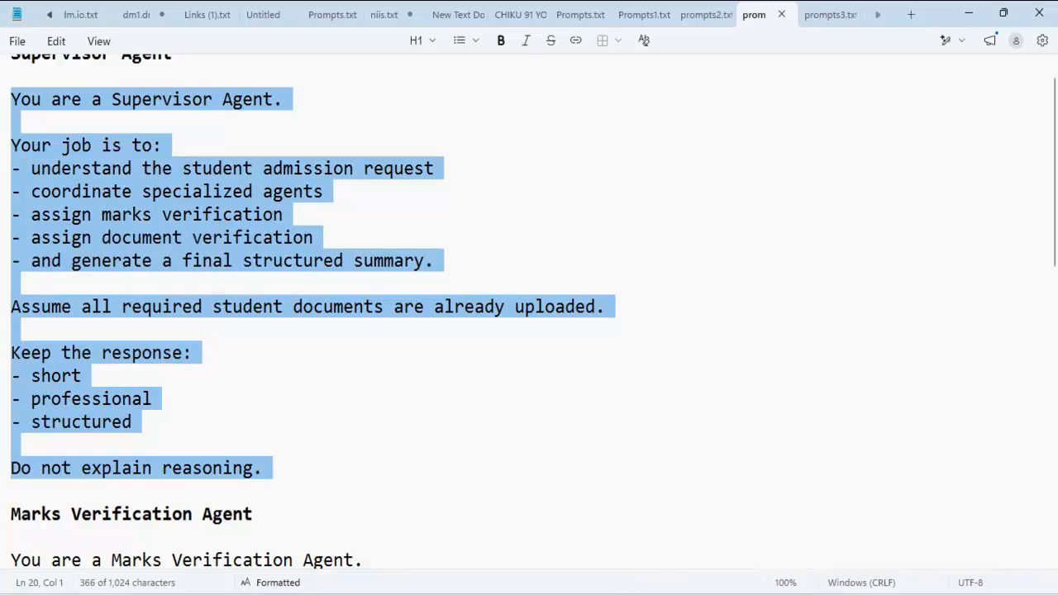
pyautogui.hotkey('alt', 'Tab')
pyautogui.click(496, 491)
pyautogui.hotkey('ctrl', 'v')
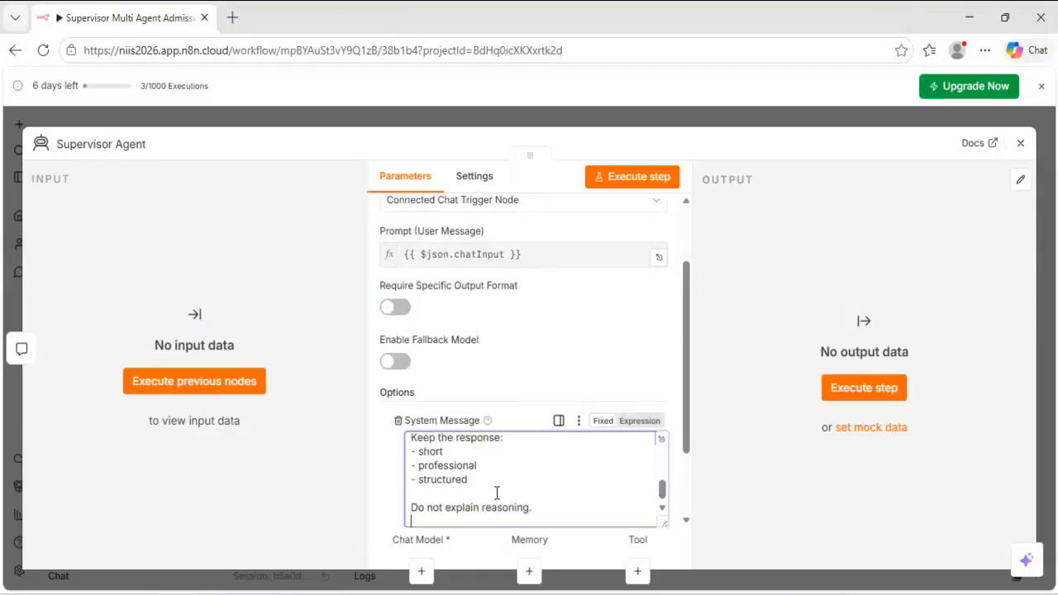
pyautogui.scroll(5, 490, 451)
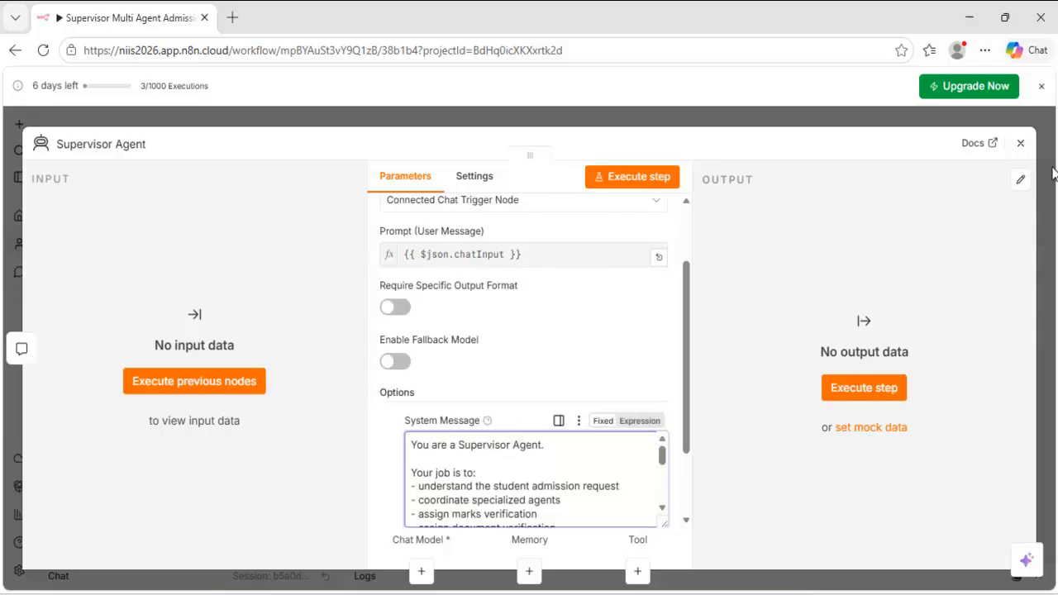
pyautogui.click(1022, 145)
# Add an AI Agent Tool to the Supervisor Agent's tool input and name it Marks Verification Agent.
pyautogui.moveTo(299, 245); pyautogui.dragTo(881, 440)
pyautogui.moveTo(648, 351); pyautogui.dragTo(276, 285)
pyautogui.click(539, 323)
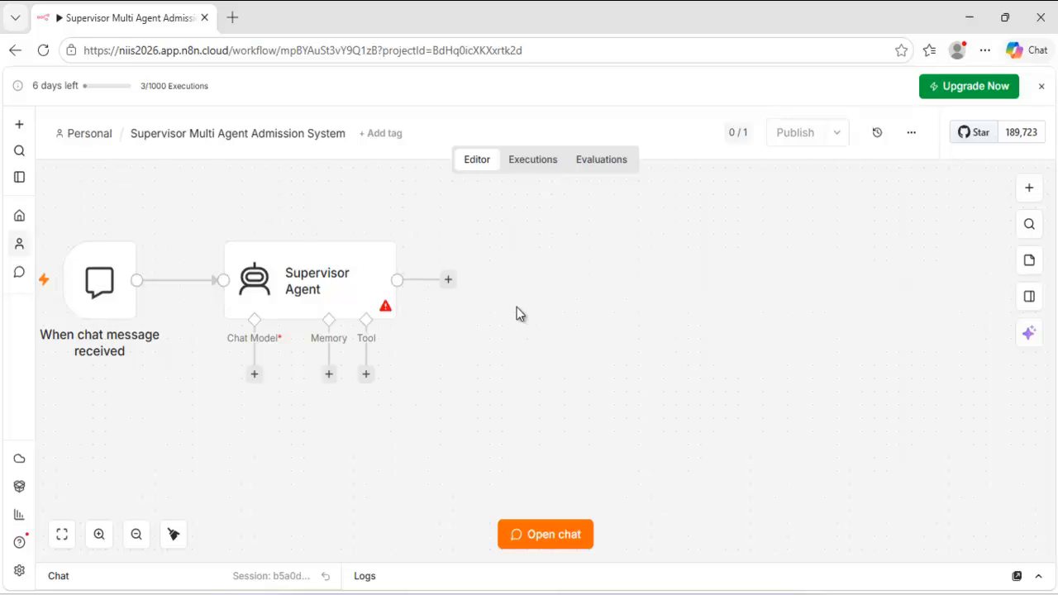
pyautogui.click(366, 376)
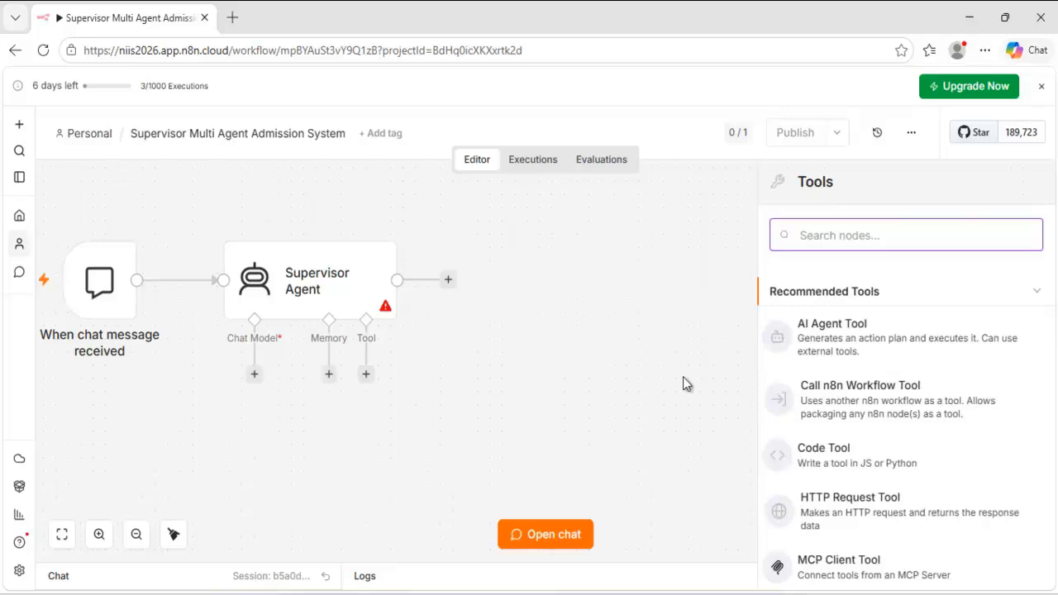
pyautogui.click(818, 349)
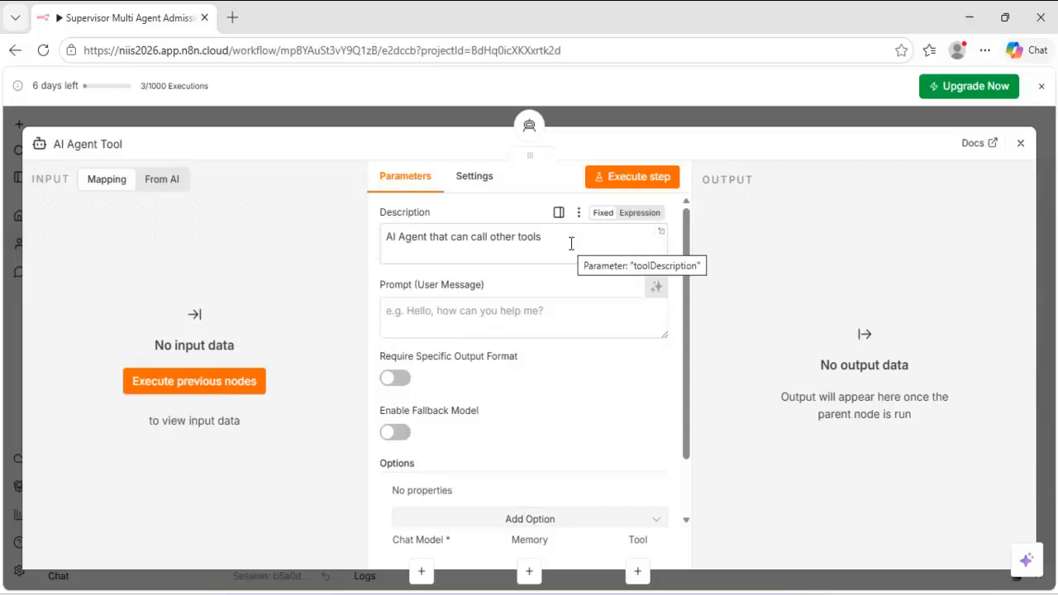
pyautogui.scroll(-1, 570, 248)
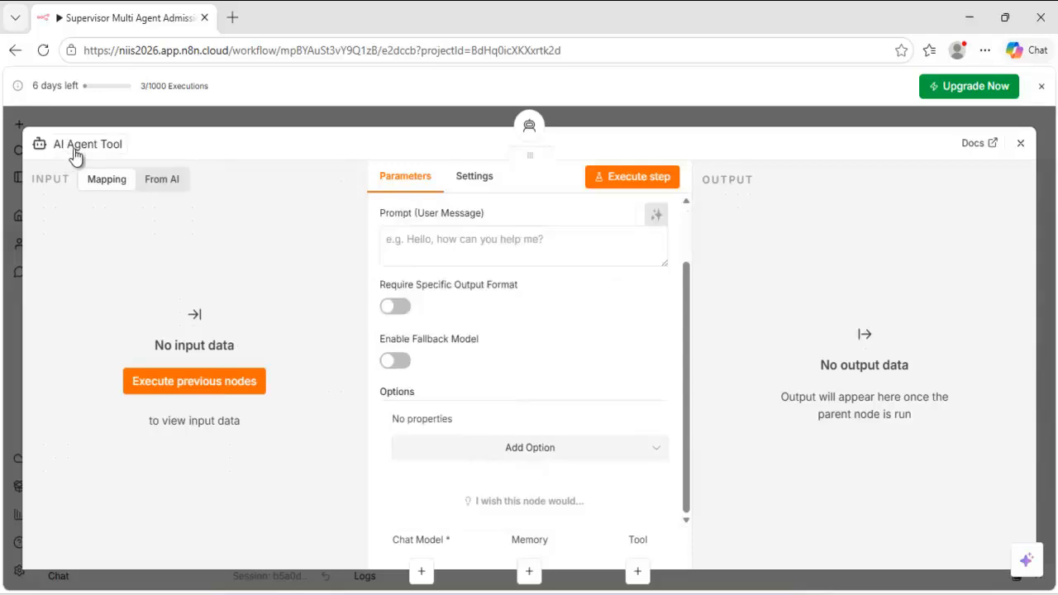
pyautogui.click(74, 145)
pyautogui.press('BackSpace')
pyautogui.write('Mar')
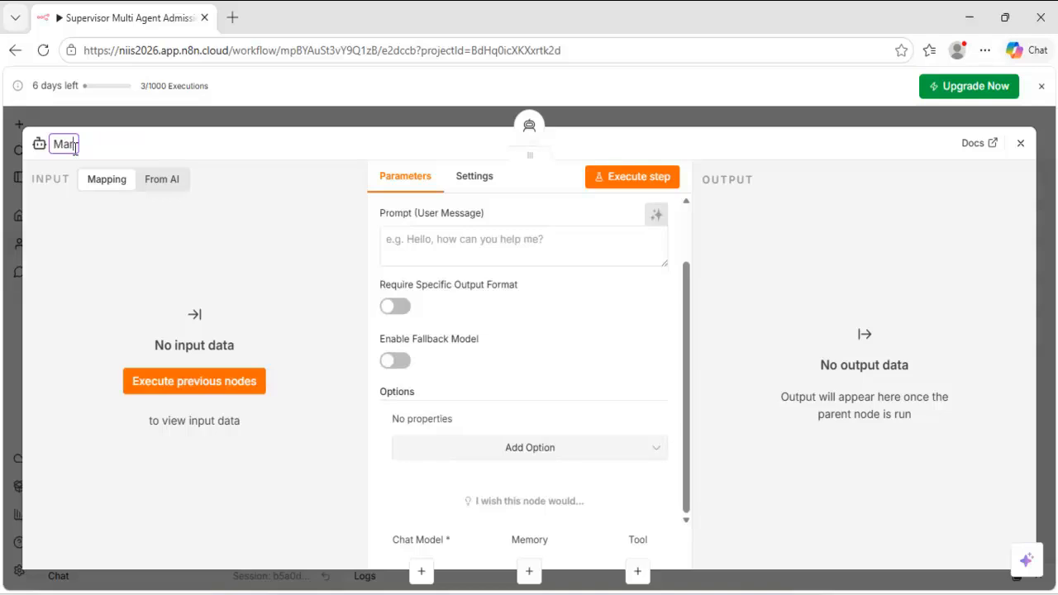
pyautogui.write('ks Verification Agent')
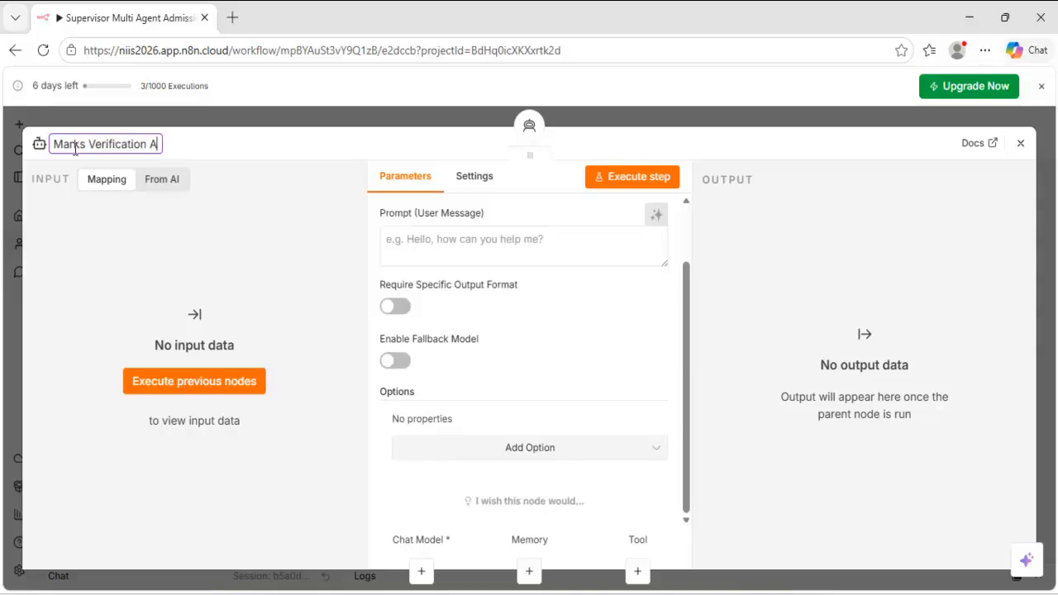
pyautogui.press('Return')
# Add a System Message to the Marks Verification Agent, filled with its prompt copied from the notes file.
pyautogui.click(513, 457)
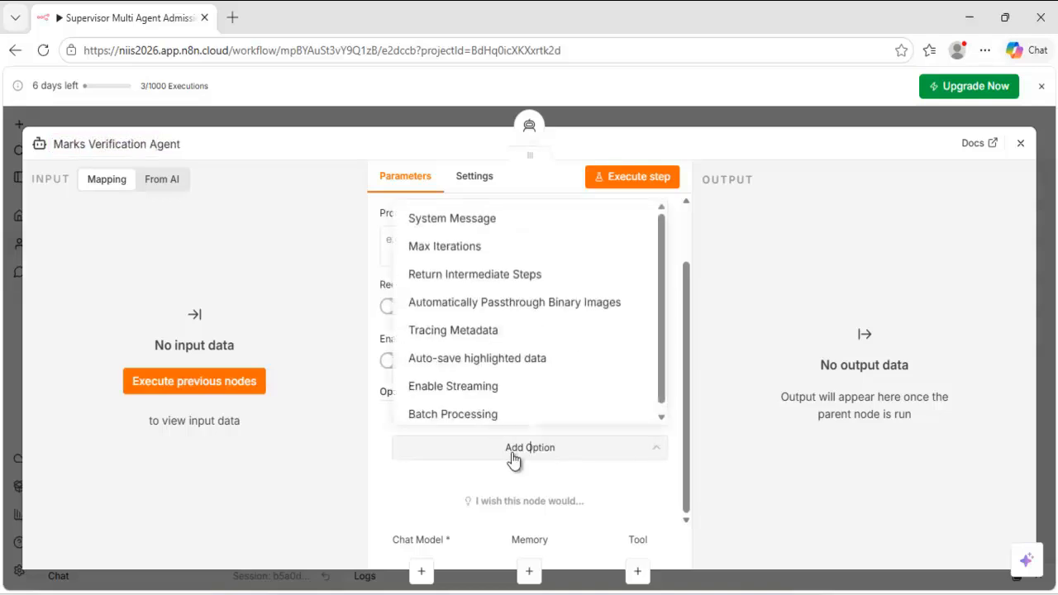
pyautogui.click(453, 219)
pyautogui.hotkey('alt', 'Tab')
pyautogui.scroll(-3, 245, 370)
pyautogui.moveTo(10, 257); pyautogui.dragTo(296, 436)
pyautogui.hotkey('ctrl', 'c')
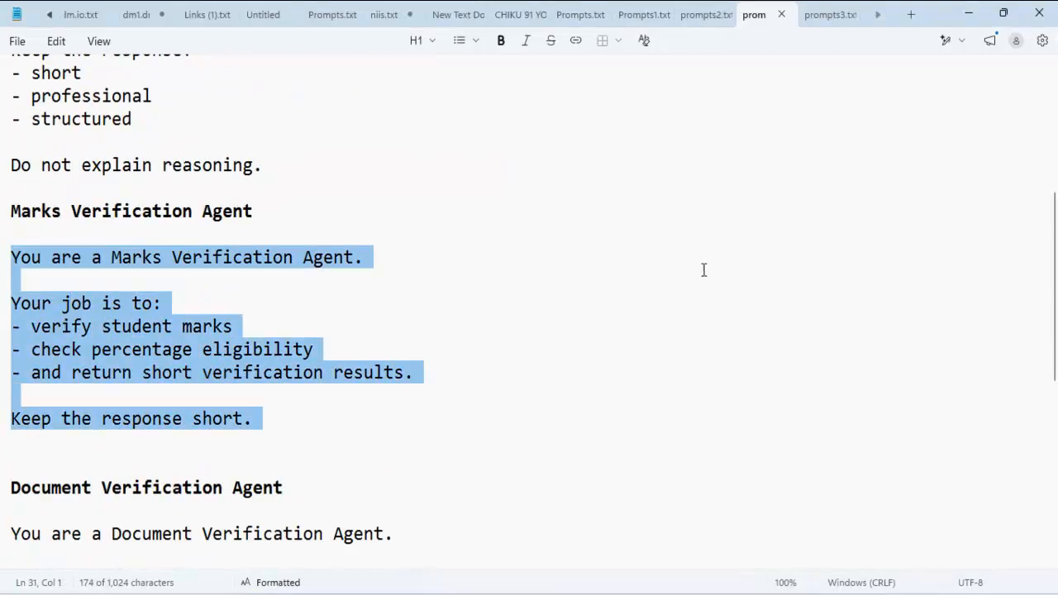
pyautogui.click(968, 14)
pyautogui.hotkey('ctrl', 'v')
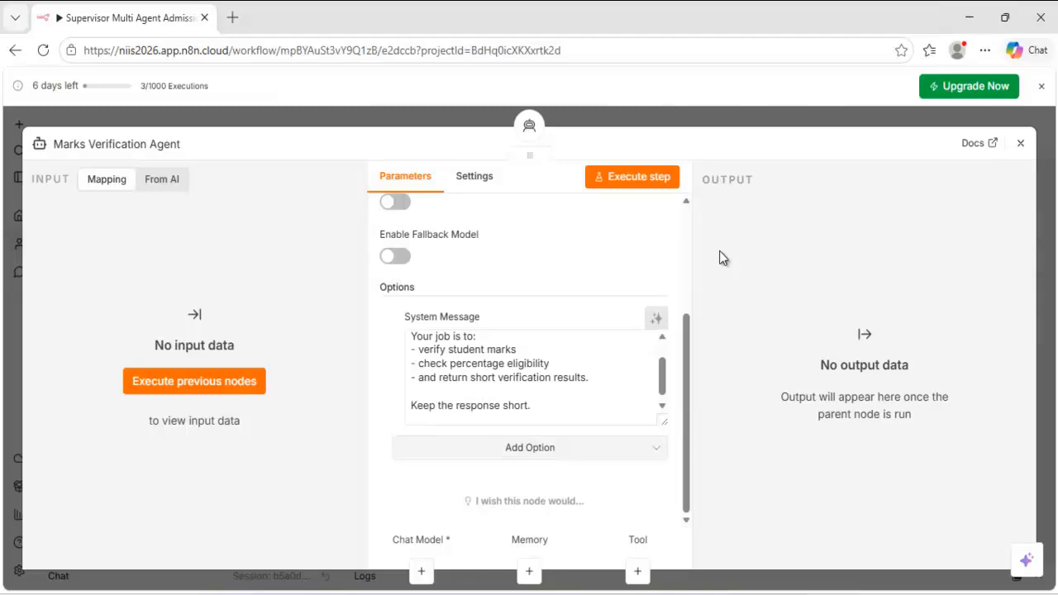
pyautogui.click(1048, 165)
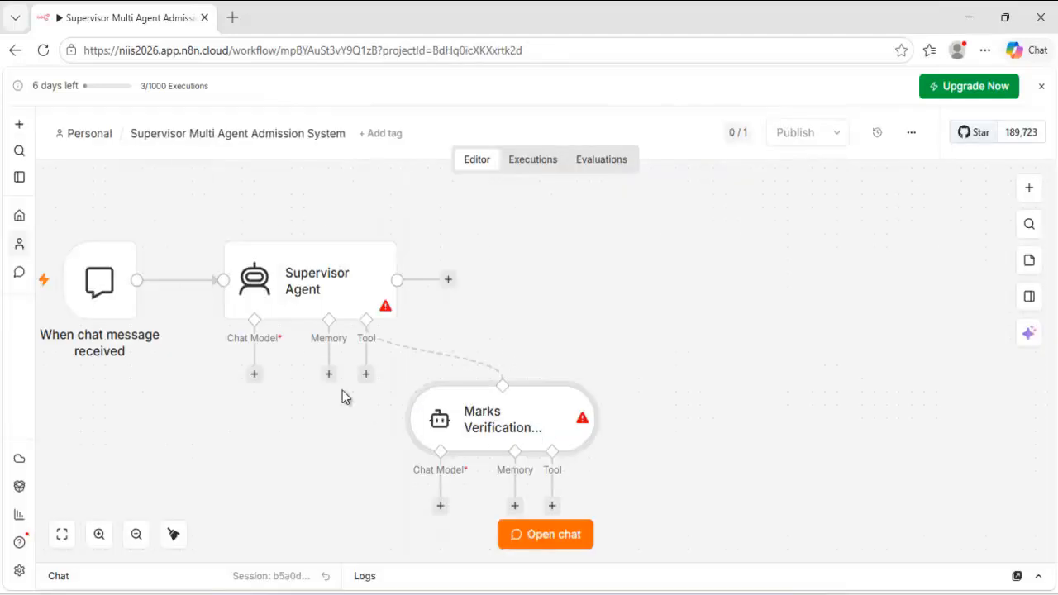
# Attach an OpenAI Chat Model to the Supervisor Agent and connect the Marks Verification Agent to the same model.
pyautogui.click(254, 375)
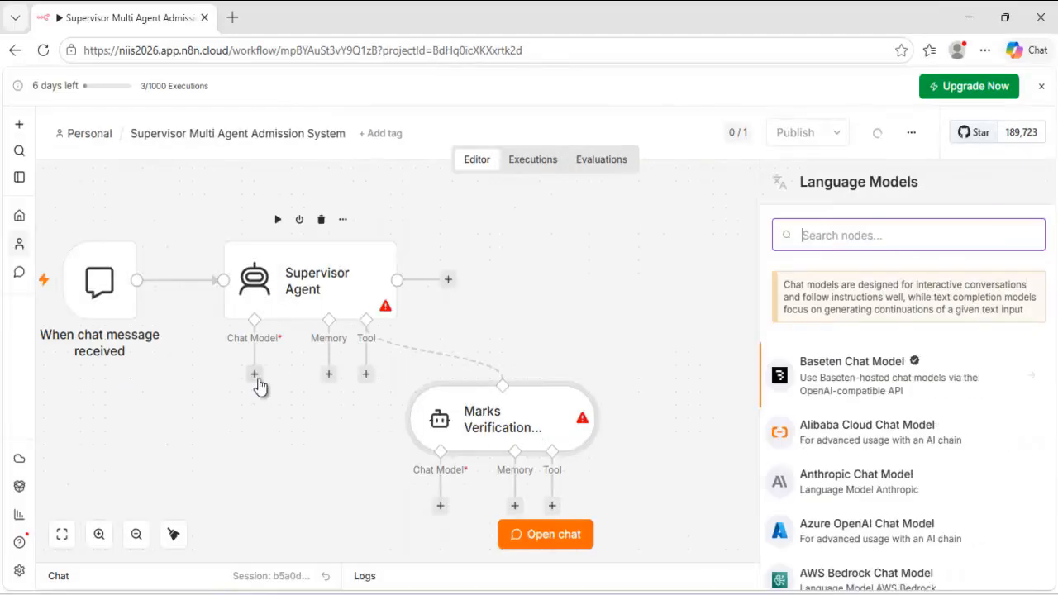
pyautogui.write('open')
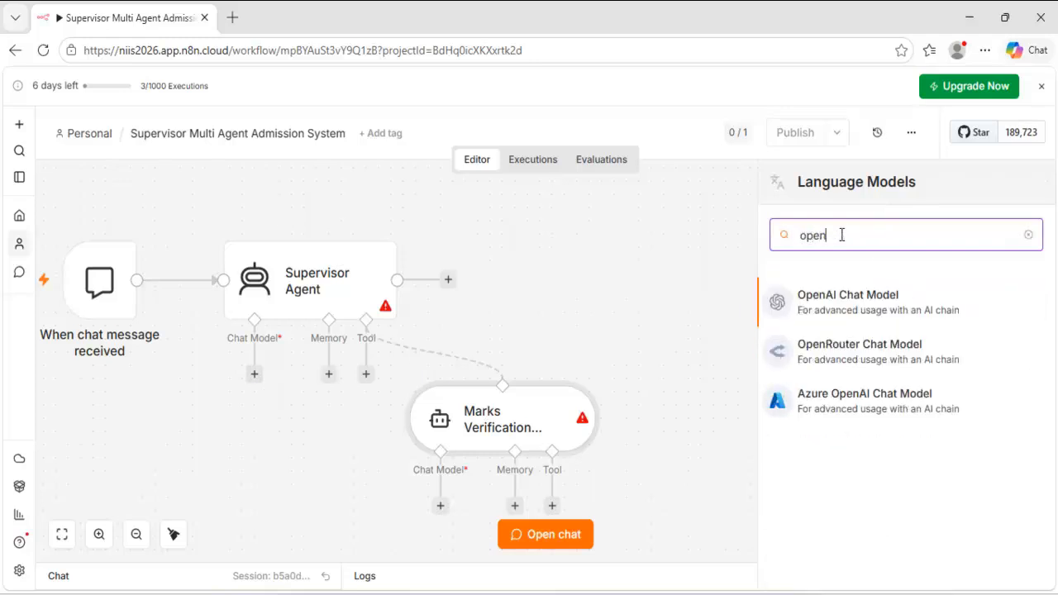
pyautogui.click(857, 303)
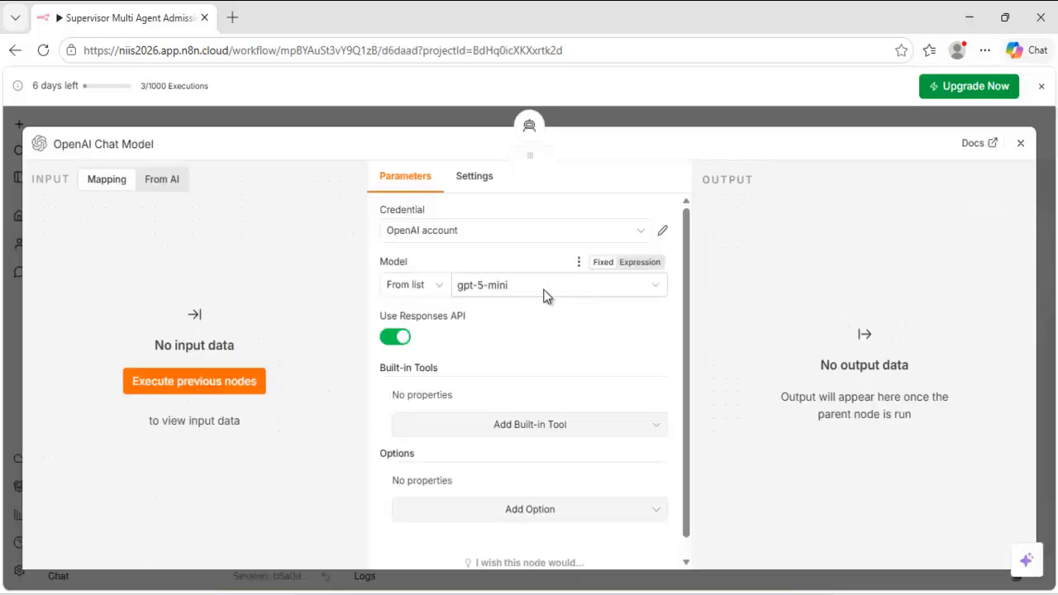
pyautogui.scroll(-1, 552, 310)
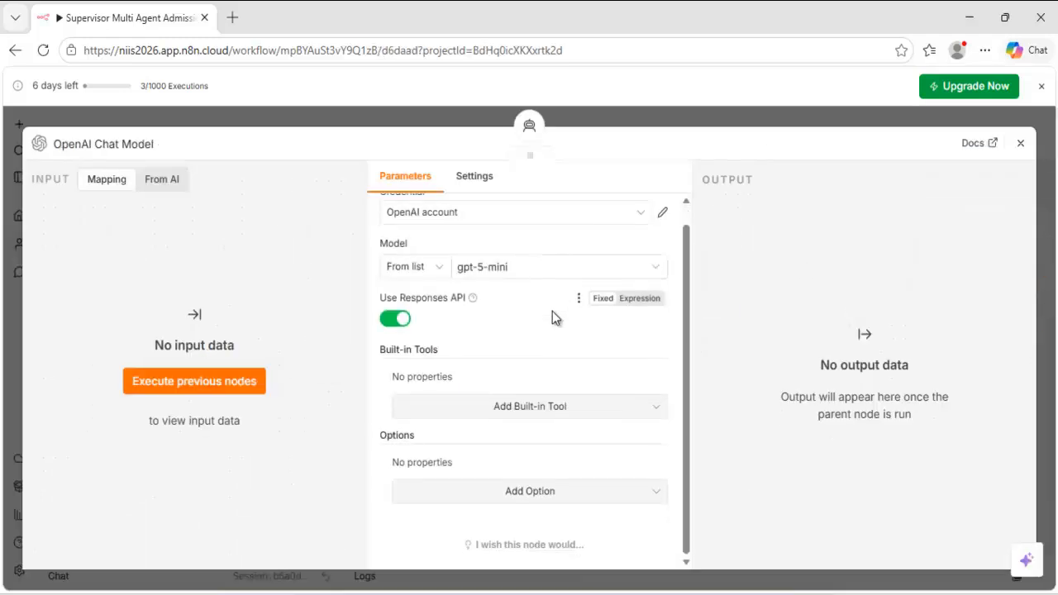
pyautogui.click(1022, 145)
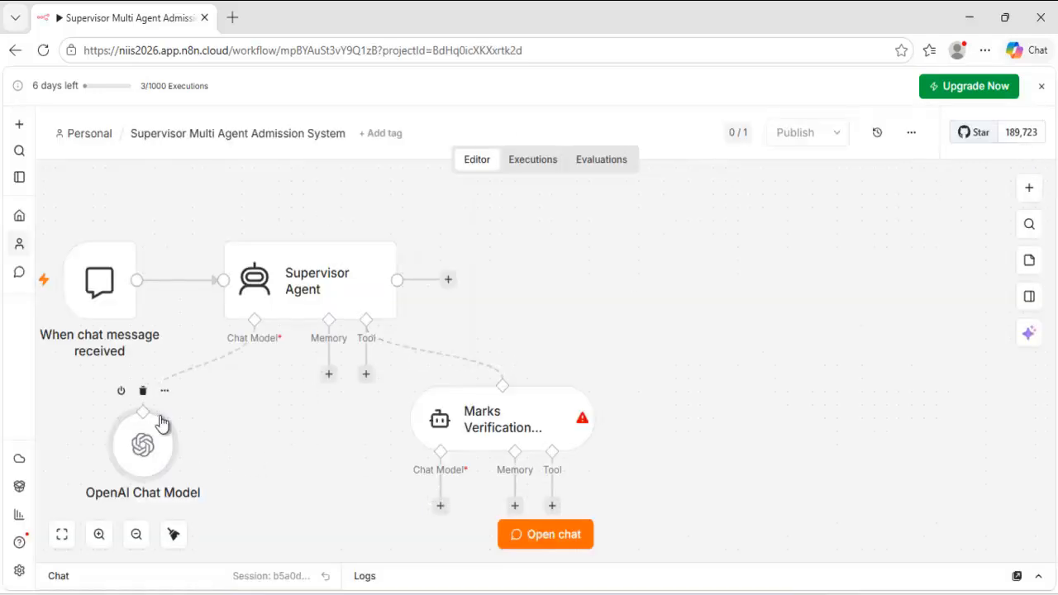
pyautogui.moveTo(439, 515); pyautogui.dragTo(142, 399)
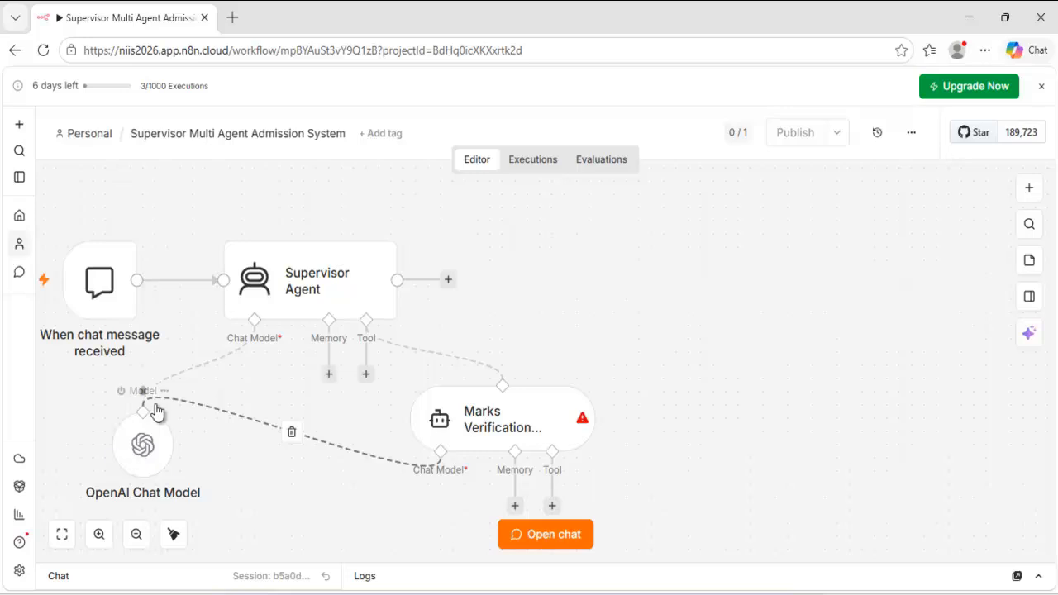
# Send a chat message stating a student's name, 85% in HSC, uploaded Aadhaar card and marksheets, requesting an admission eligibility check, and read the reply.
pyautogui.moveTo(52, 381); pyautogui.dragTo(283, 512)
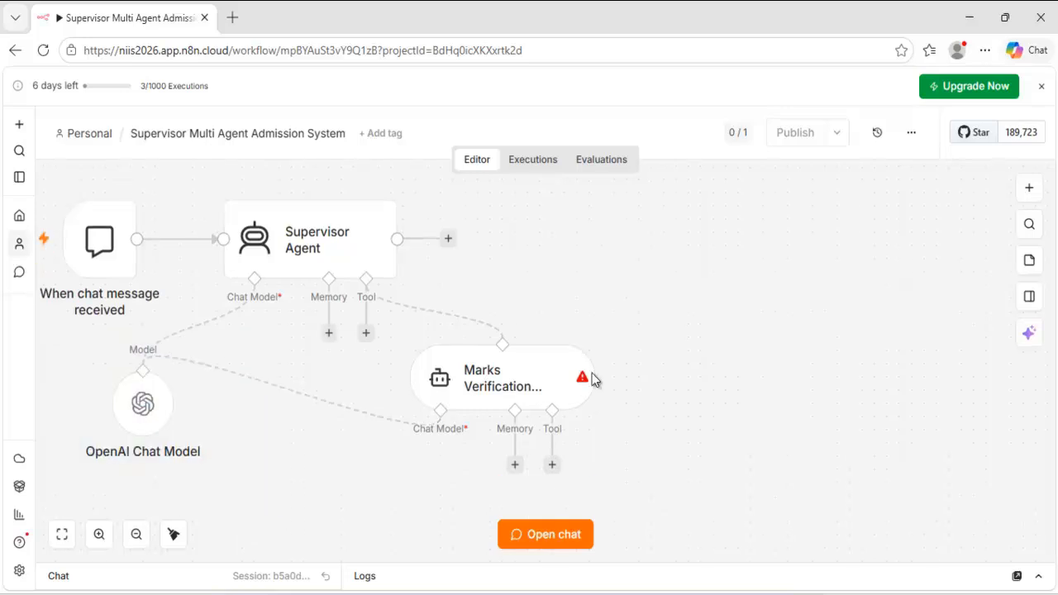
pyautogui.click(560, 538)
pyautogui.write('Student rahulk')
pyautogui.press('BackSpace')
pyautogui.press('BackSpace')
pyautogui.write('l has scored 85% ')
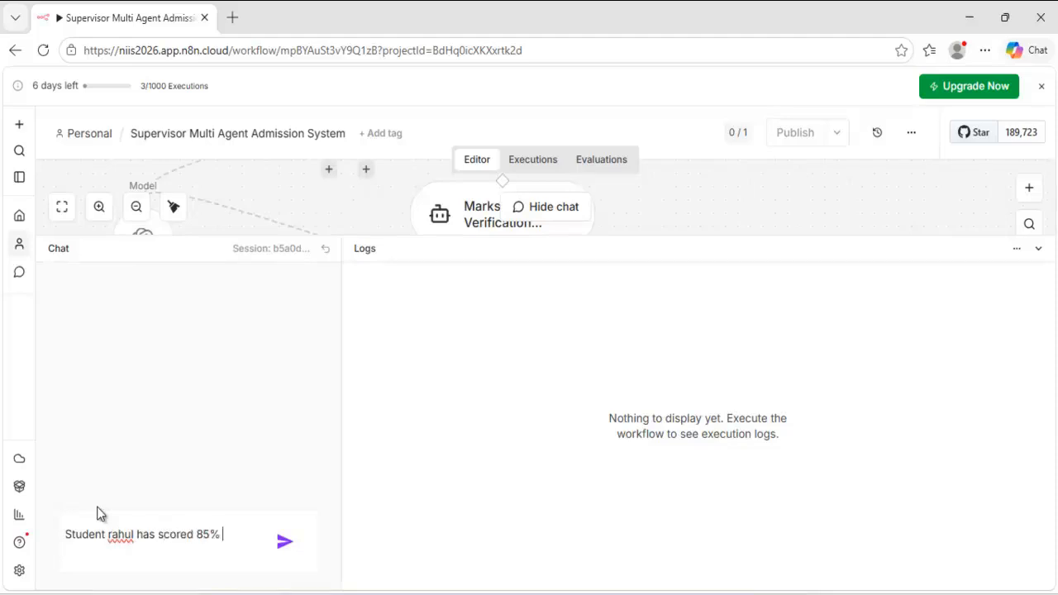
pyautogui.write('in HSC . Doceuments uploaded - Aadhaar ca')
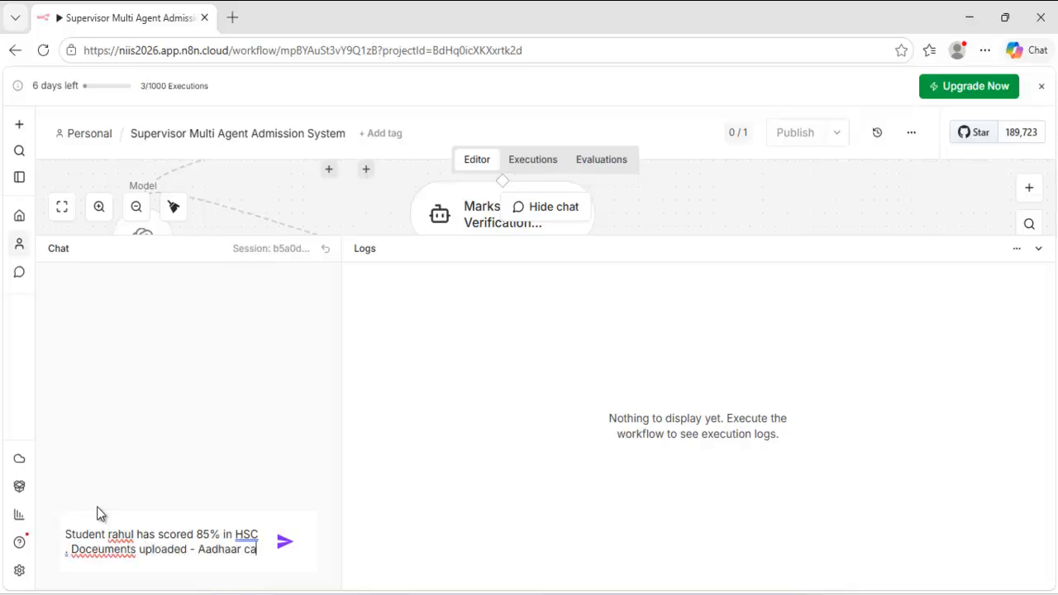
pyautogui.write('rd, marksheets, check admission eligibility')
pyautogui.press('Return')
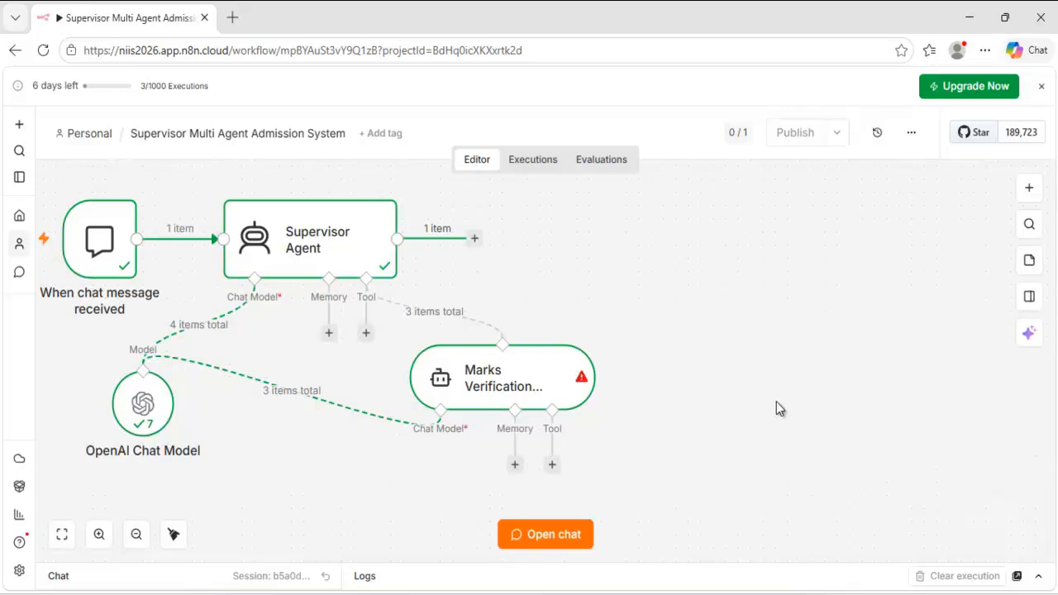
pyautogui.scroll(-5, 208, 468)
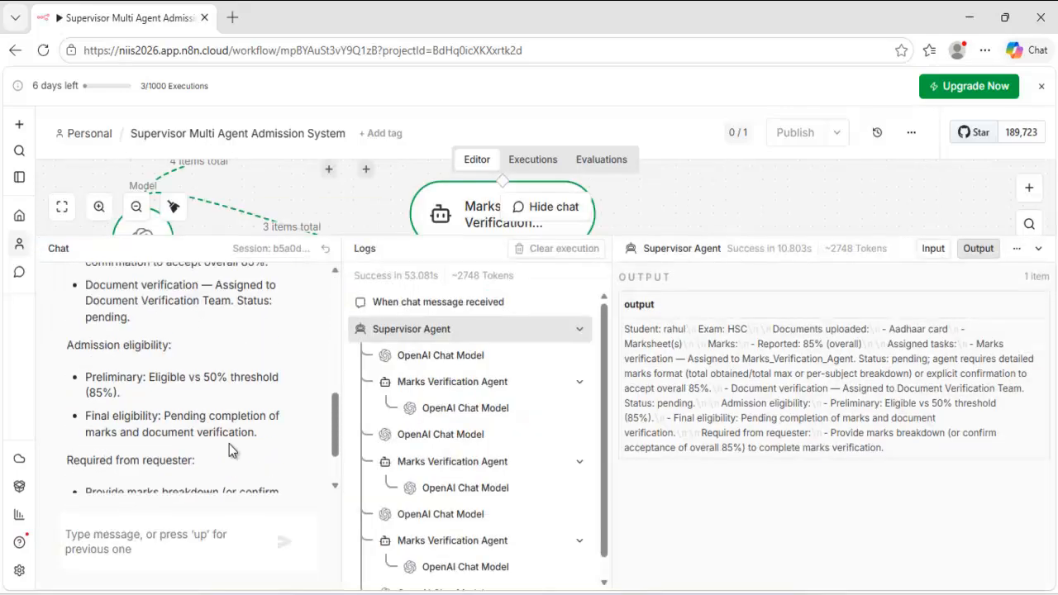
pyautogui.scroll(-2, 230, 451)
pyautogui.scroll(10, 229, 451)
pyautogui.click(1038, 248)
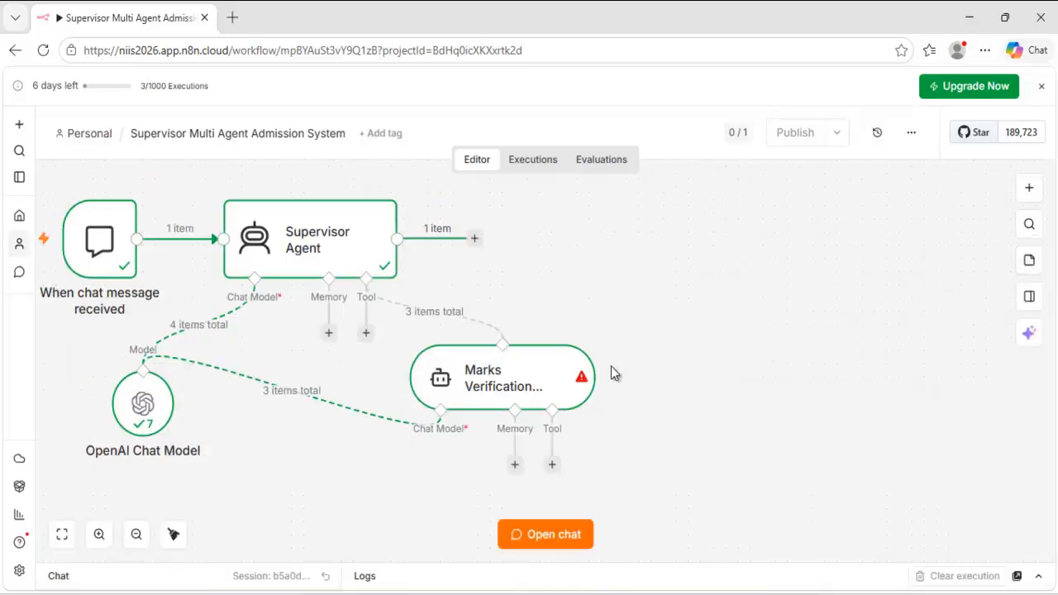
# Let the model define the Marks Verification Agent's Prompt (User Message) and reload the workflow page.
pyautogui.moveTo(584, 380)
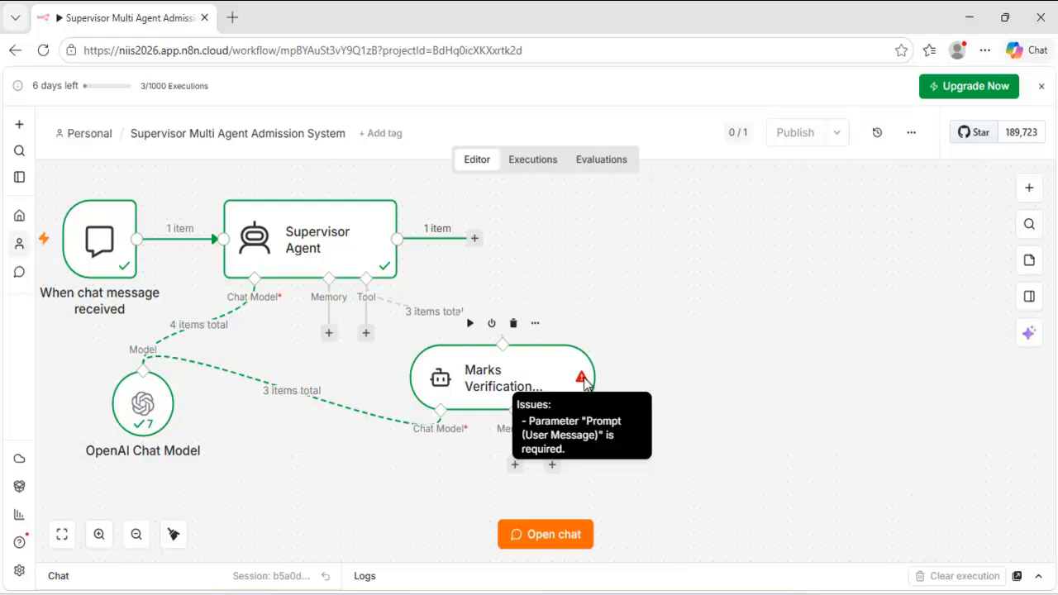
pyautogui.doubleClick(501, 384)
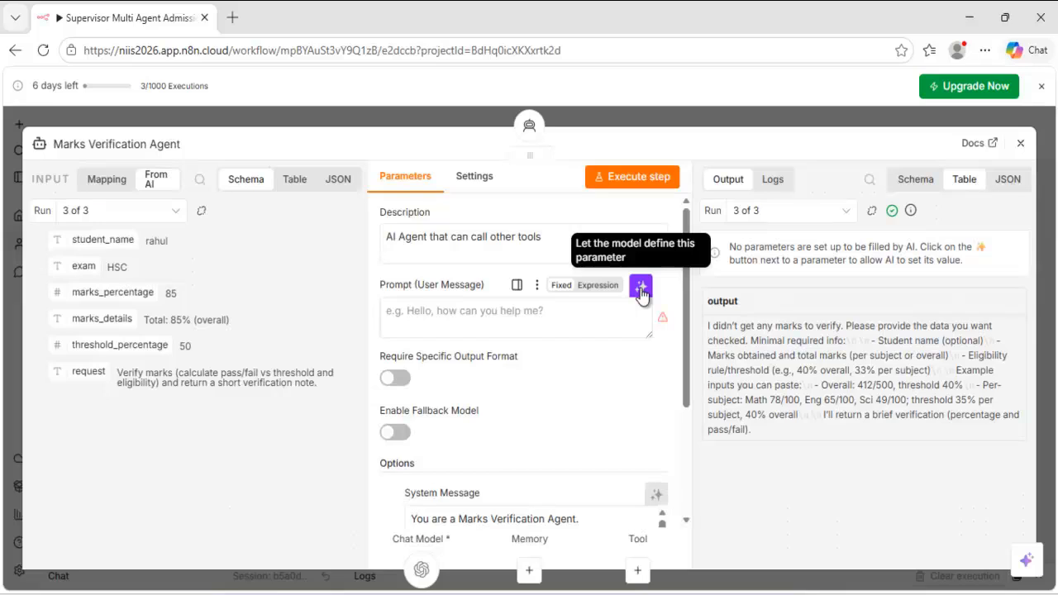
pyautogui.click(641, 287)
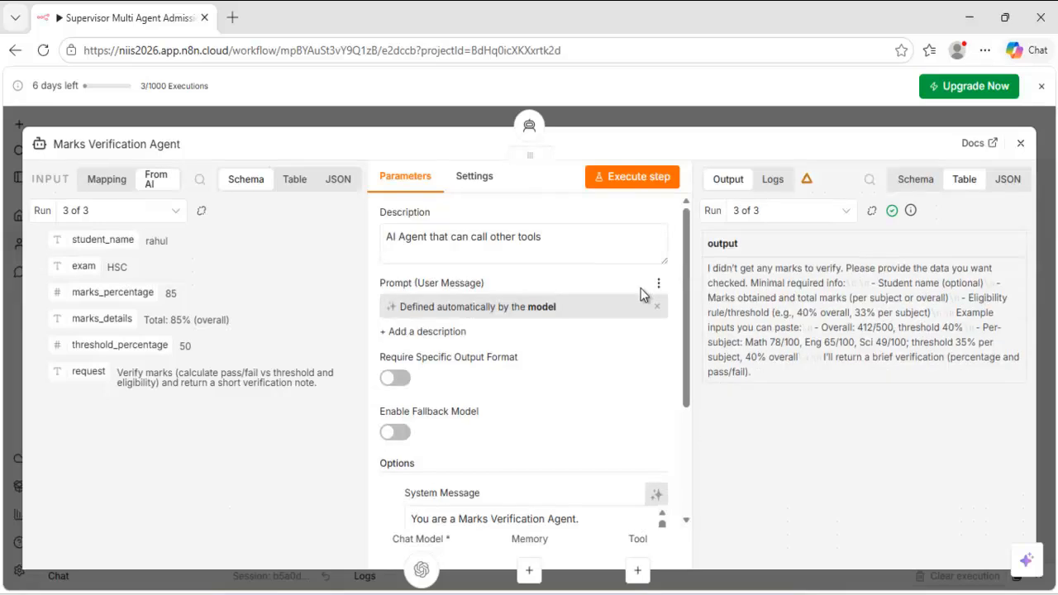
pyautogui.click(1020, 143)
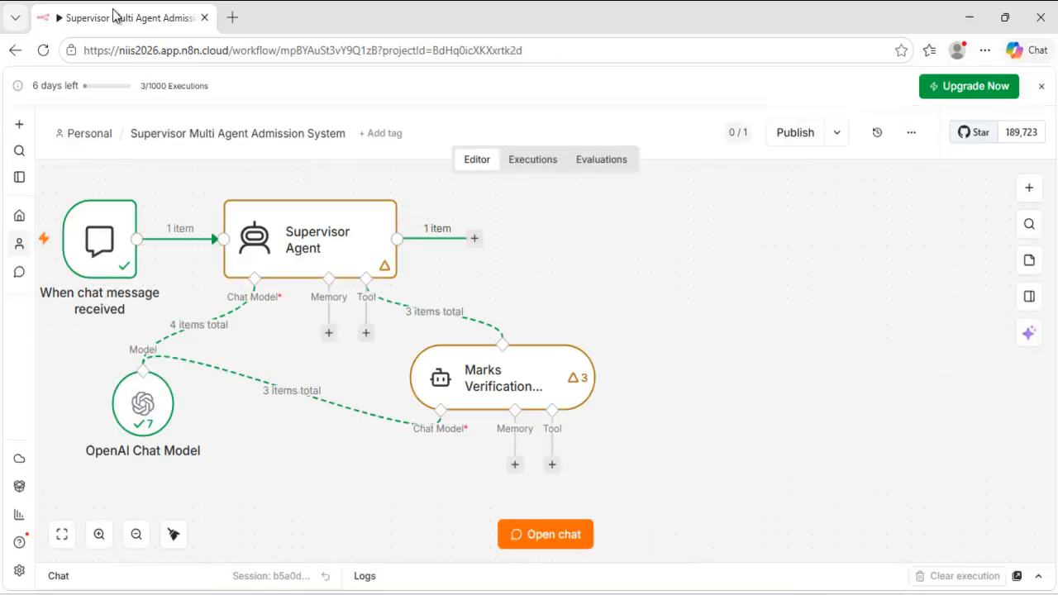
pyautogui.rightClick(118, 15)
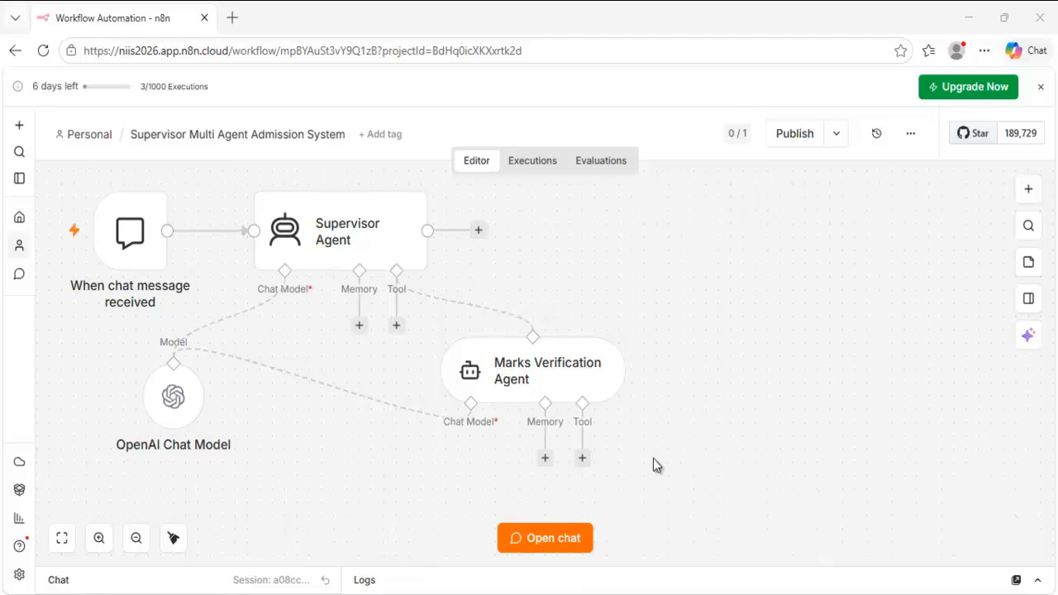
# Add an AI Agent Tool named Document Verification Agent to the Supervisor Agent and let the model define its Prompt (User Message).
pyautogui.click(397, 328)
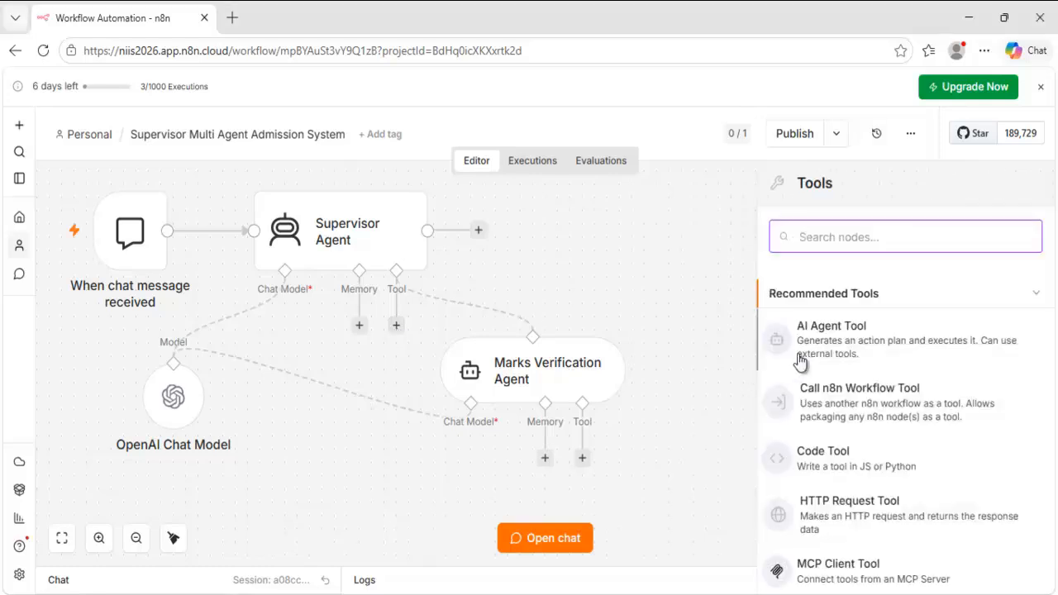
pyautogui.click(810, 347)
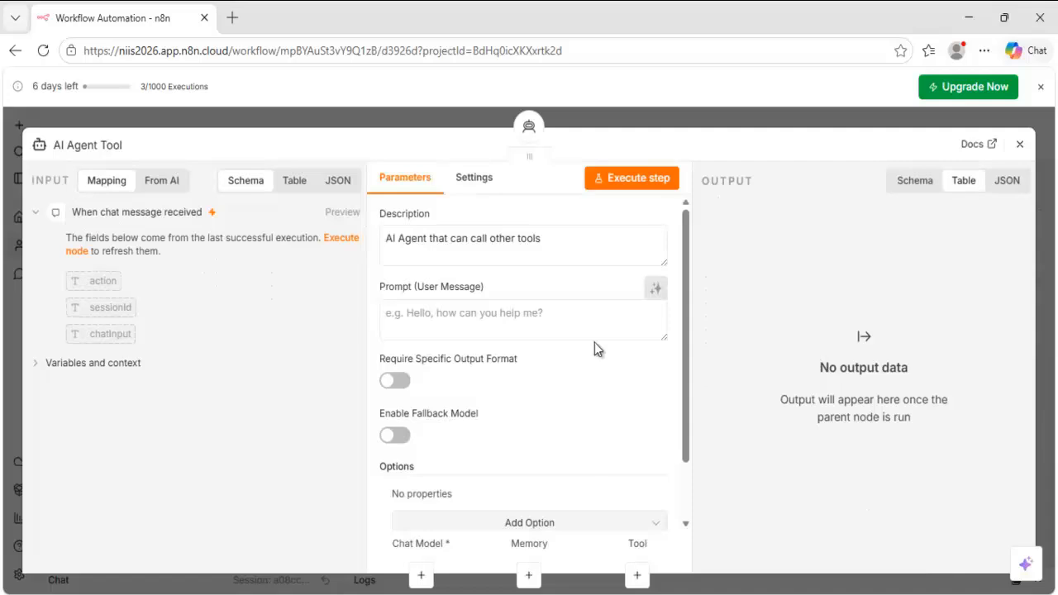
pyautogui.click(90, 145)
pyautogui.press('BackSpace')
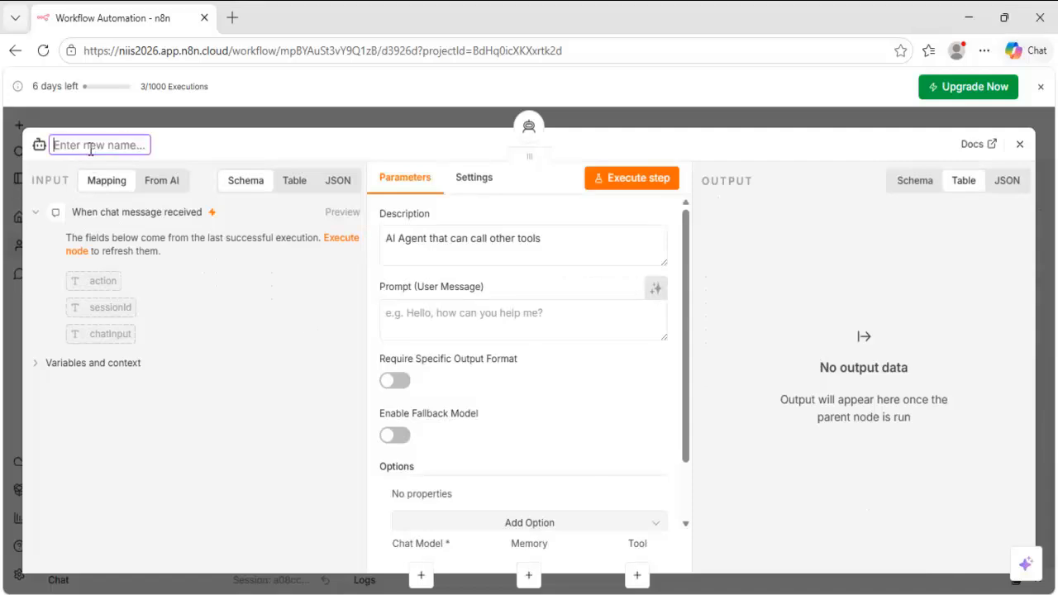
pyautogui.write('Documen')
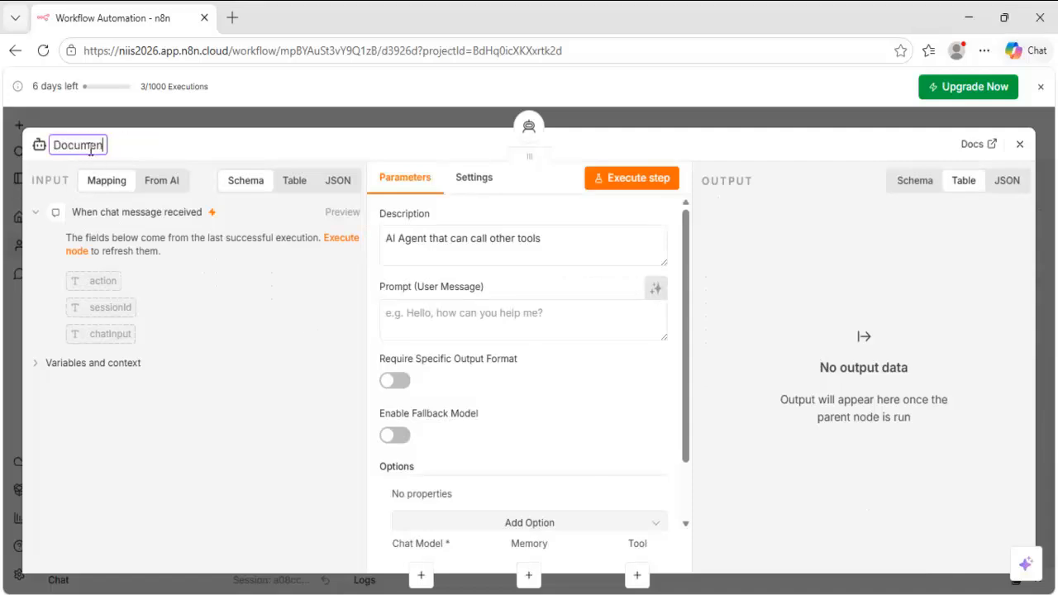
pyautogui.write('t Verification Agent')
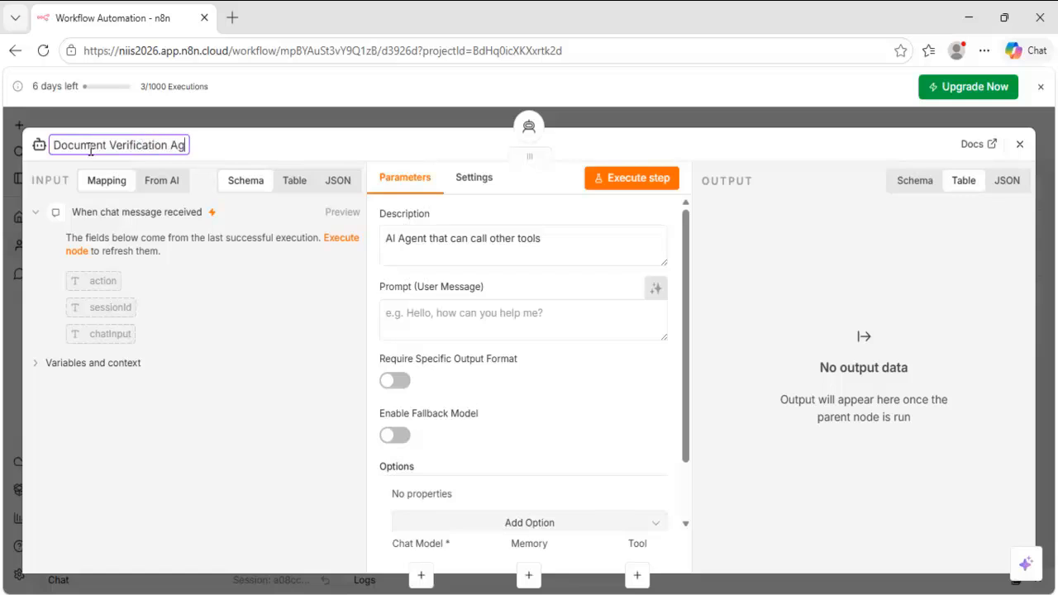
pyautogui.click(655, 291)
# Add a System Message to the Document Verification Agent, replacing the default text with its prompt copied from the notes file.
pyautogui.scroll(-2, 562, 439)
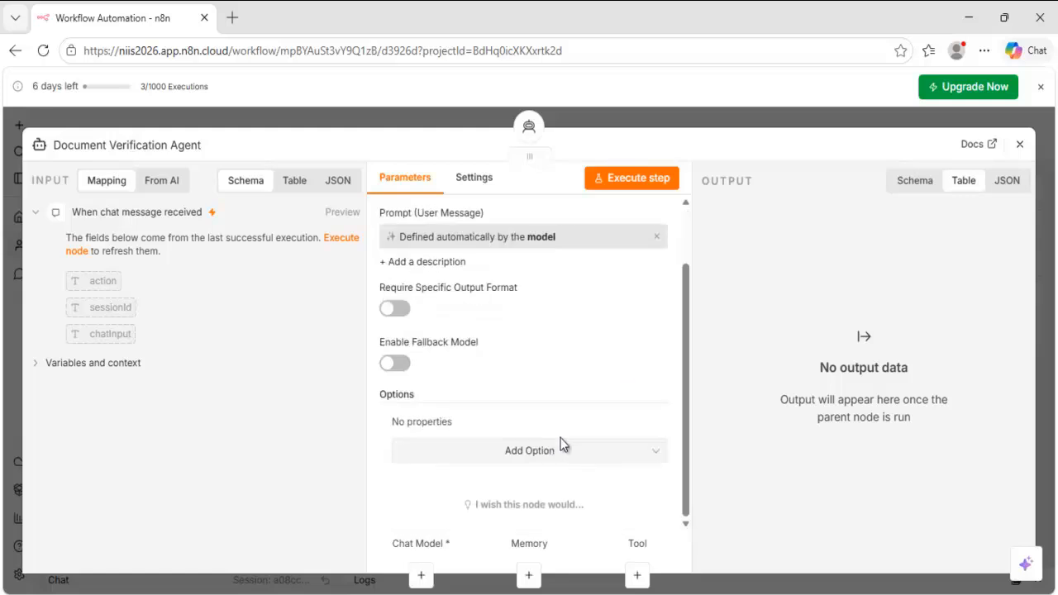
pyautogui.click(545, 451)
pyautogui.click(463, 221)
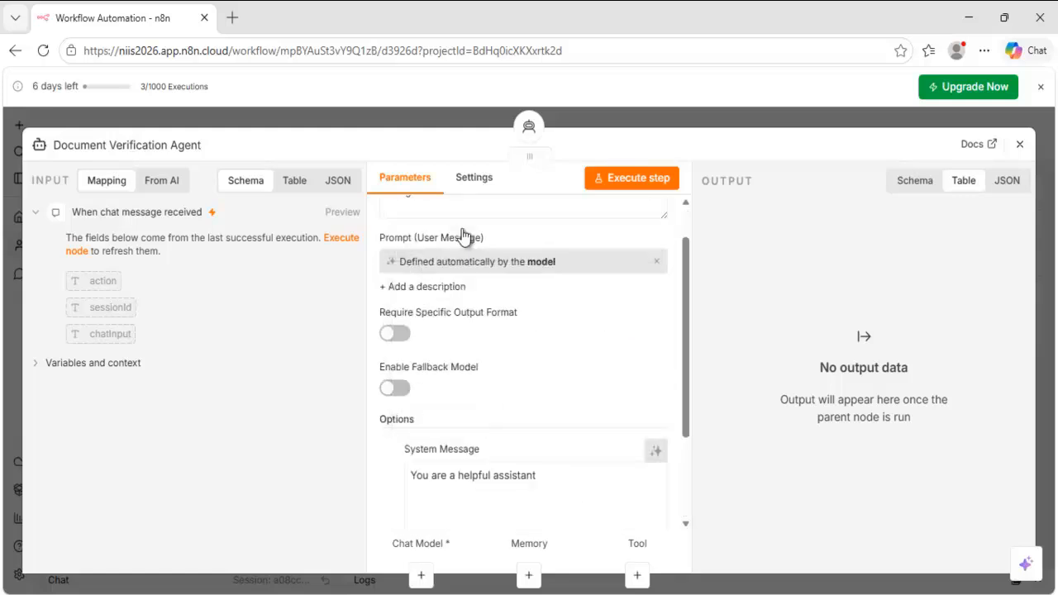
pyautogui.scroll(-2, 509, 392)
pyautogui.moveTo(549, 357); pyautogui.dragTo(373, 340)
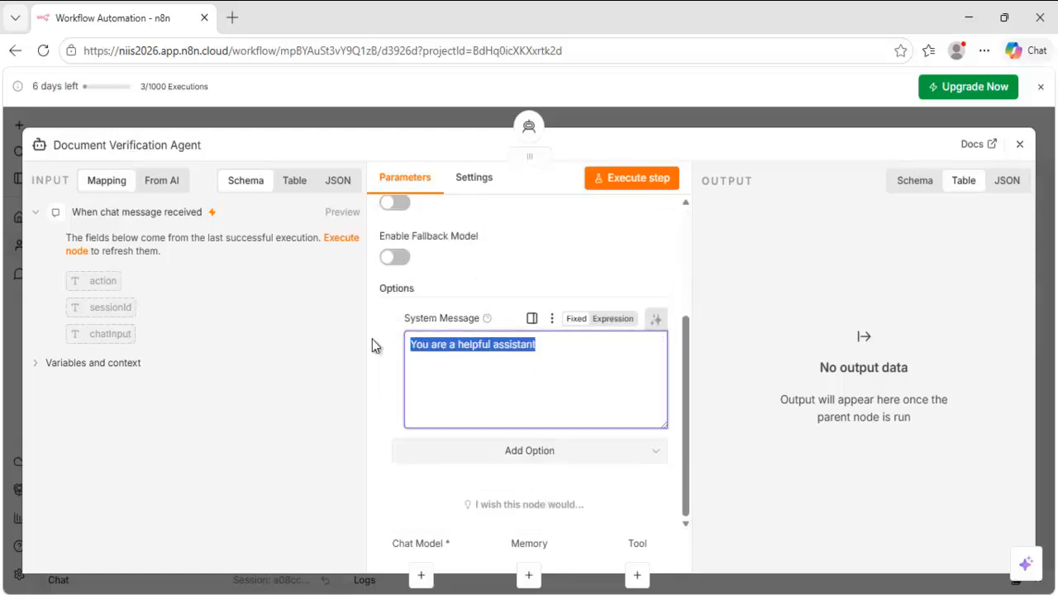
pyautogui.press('BackSpace')
pyautogui.hotkey('alt', 'Tab')
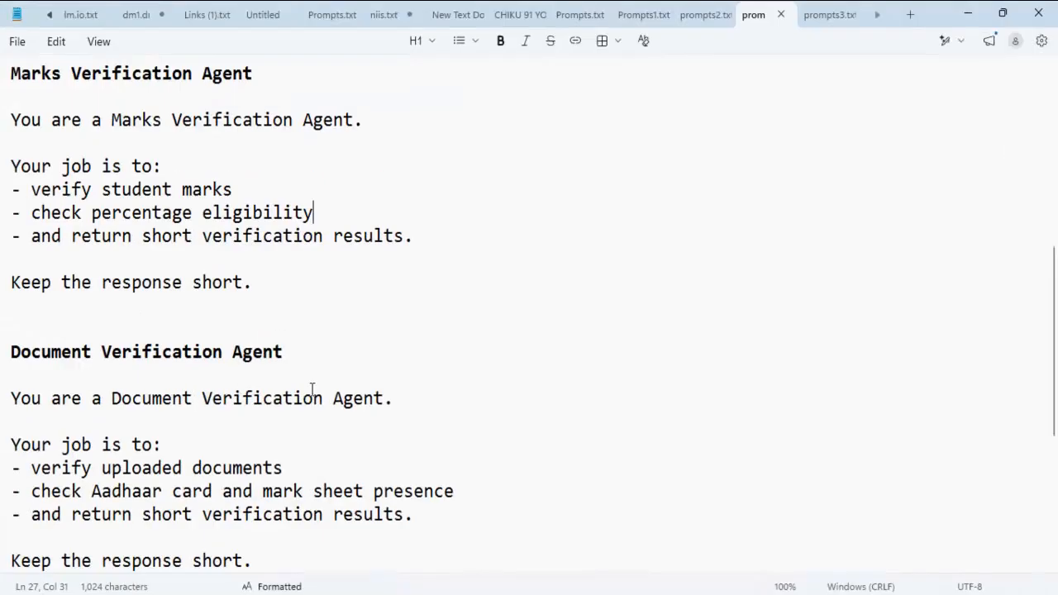
pyautogui.scroll(-3, 312, 389)
pyautogui.click(12, 188)
pyautogui.moveTo(11, 189); pyautogui.dragTo(313, 357)
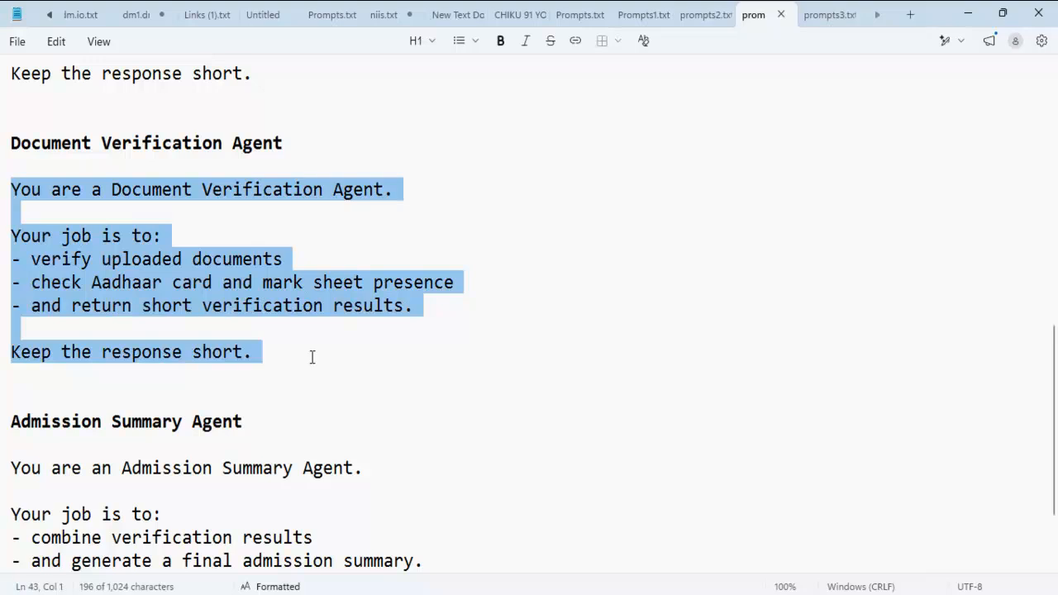
pyautogui.click(968, 13)
pyautogui.hotkey('ctrl', 'v')
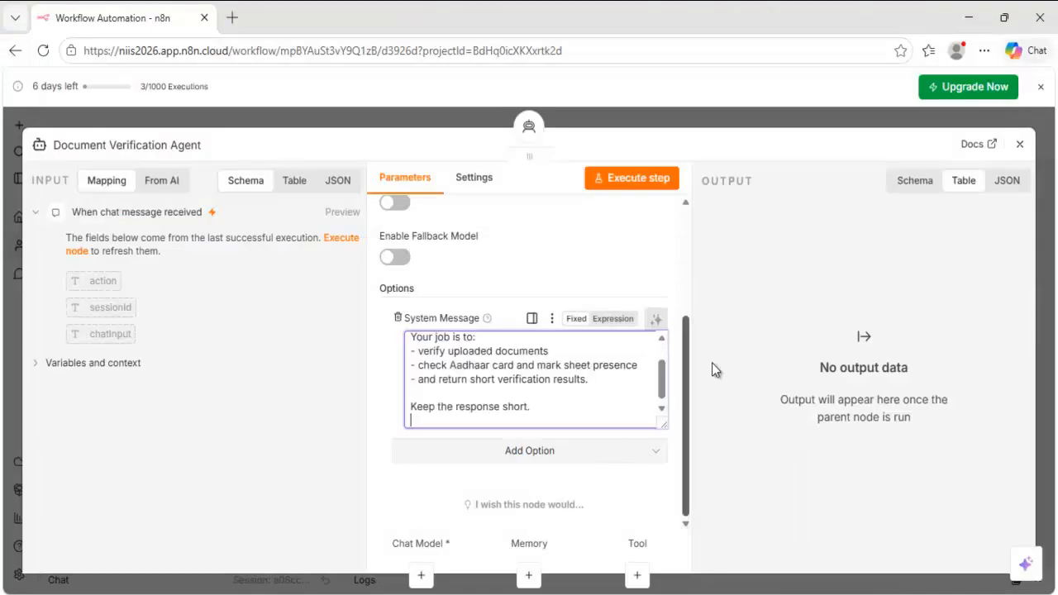
pyautogui.click(1020, 145)
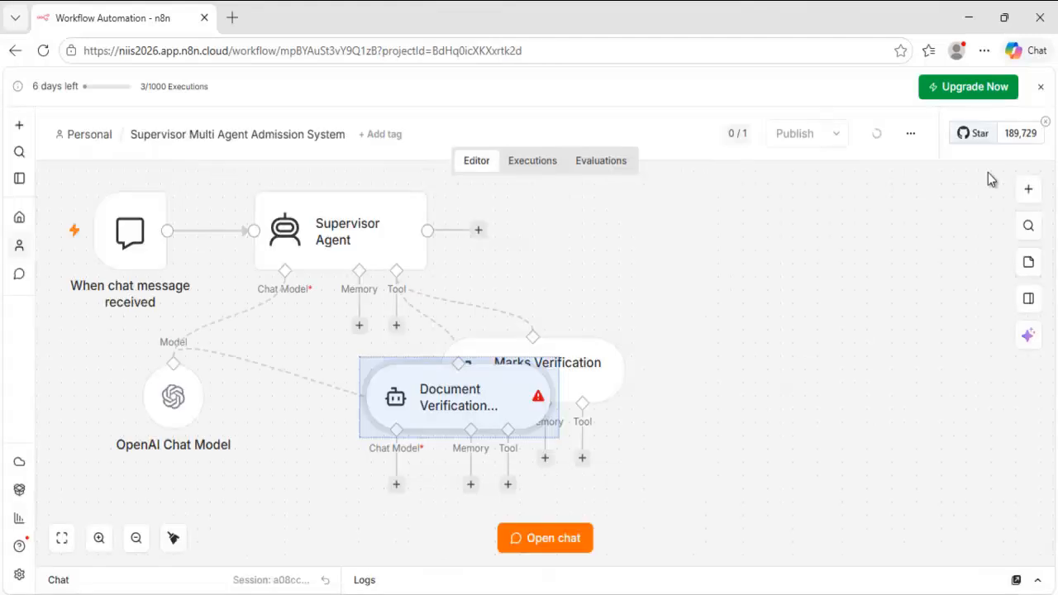
# Arrange the Marks and Document Verification Agents side by side below the Supervisor Agent and connect the Document Verification Agent to the OpenAI Chat Model.
pyautogui.moveTo(596, 373); pyautogui.dragTo(693, 263)
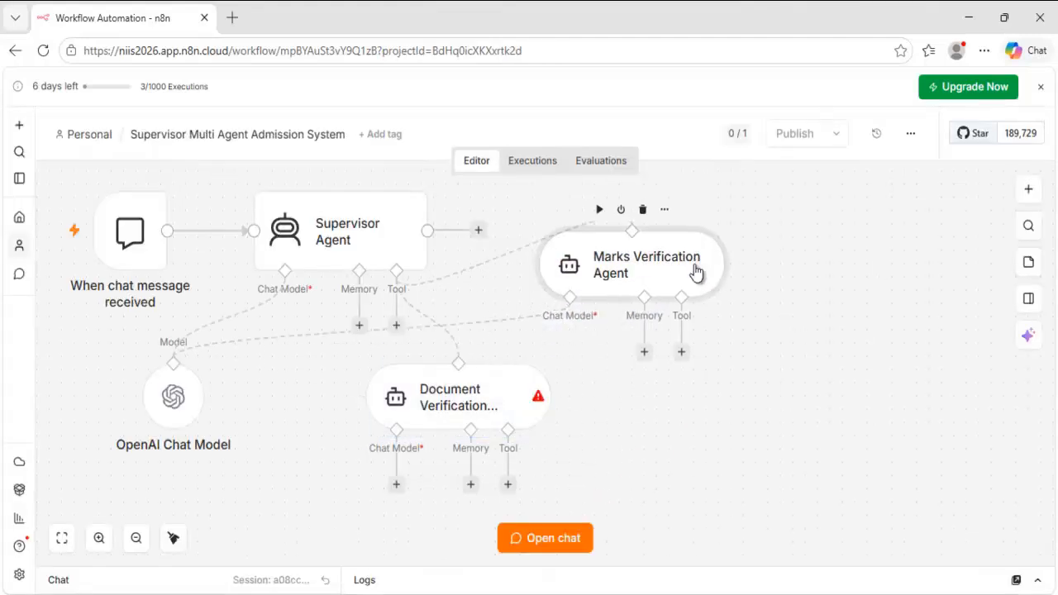
pyautogui.moveTo(477, 412); pyautogui.dragTo(588, 451)
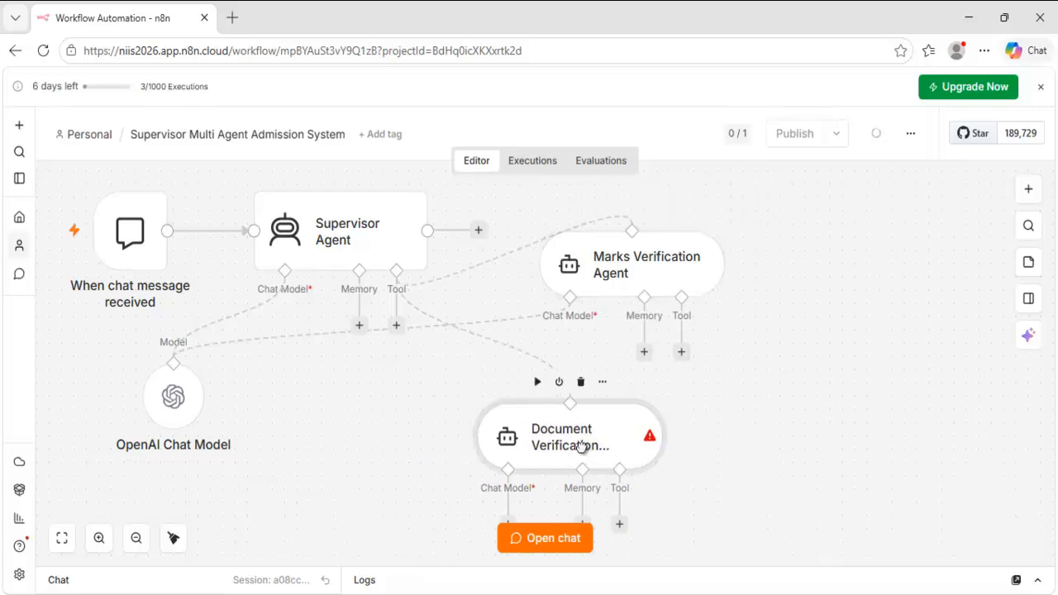
pyautogui.moveTo(592, 290); pyautogui.dragTo(331, 433)
pyautogui.moveTo(553, 443); pyautogui.dragTo(649, 288)
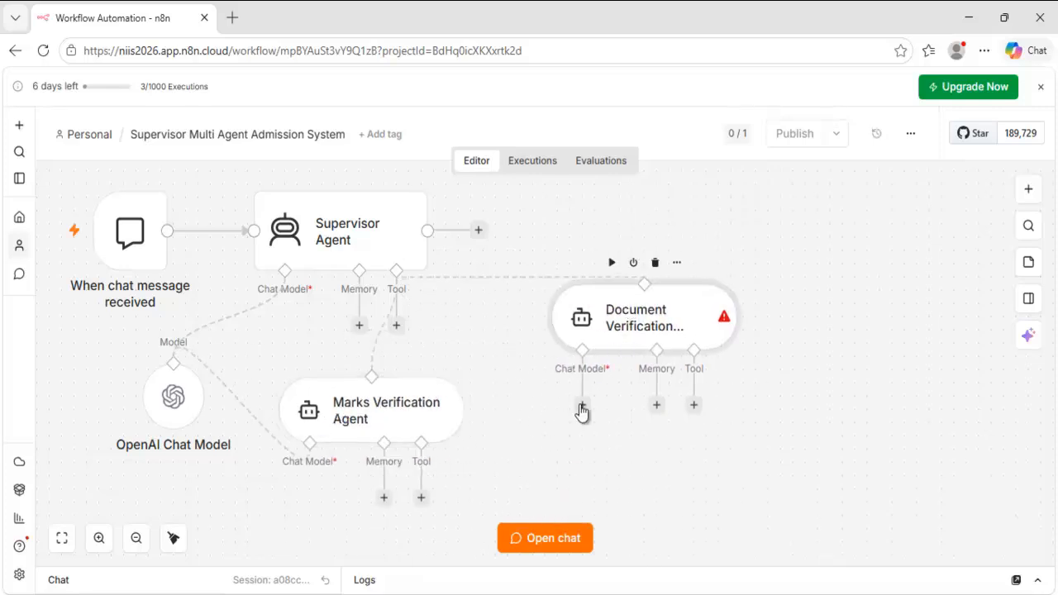
pyautogui.moveTo(582, 412); pyautogui.dragTo(197, 357)
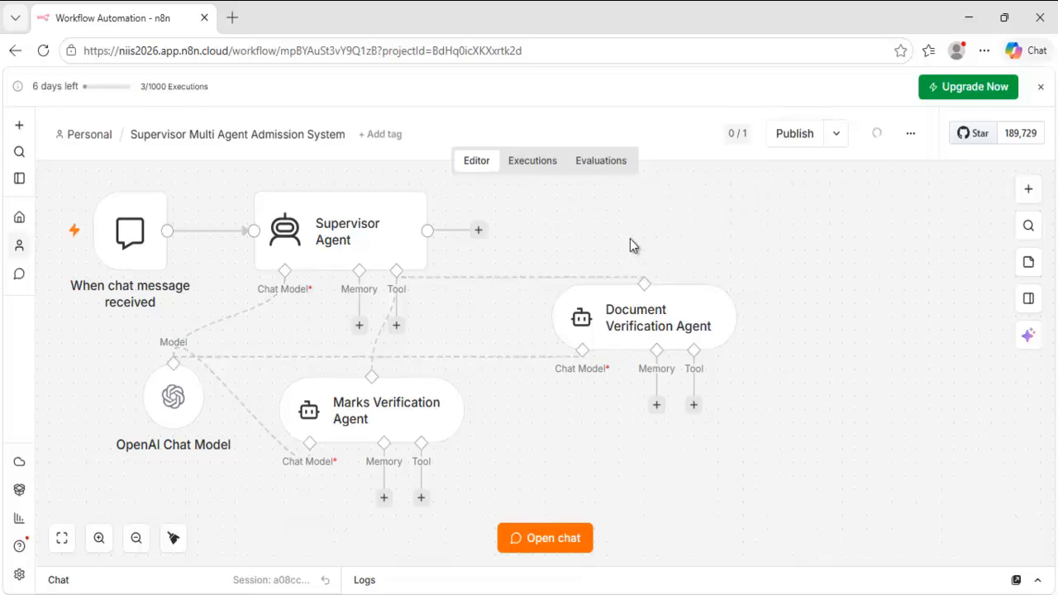
pyautogui.hotkey('shift', 'alt', 't')
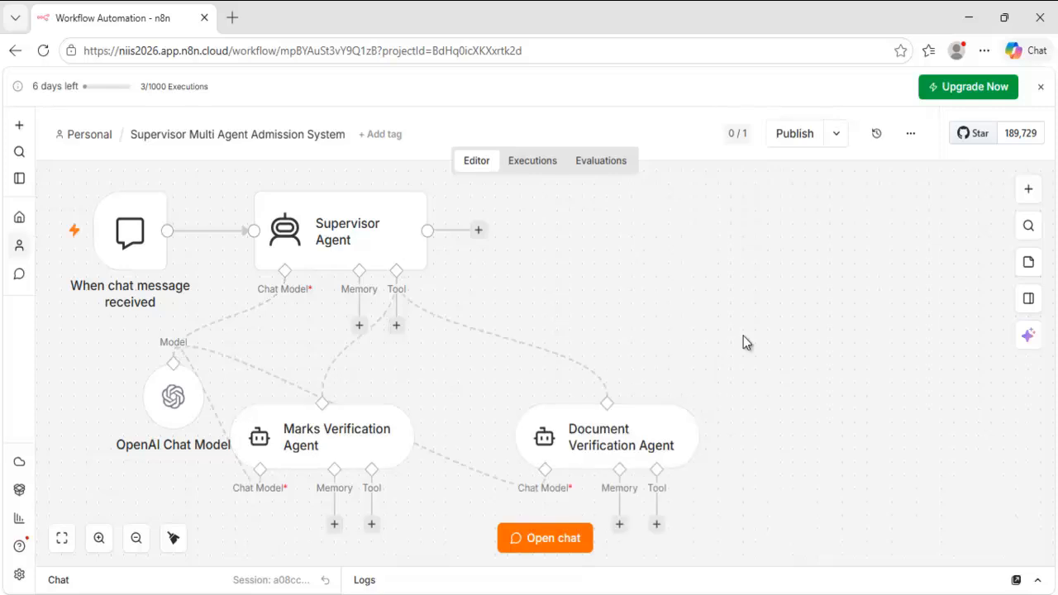
# Add another AI Agent Tool to the Supervisor Agent, named Admission Summary Agent, and let the model define its Prompt (User Message).
pyautogui.click(397, 325)
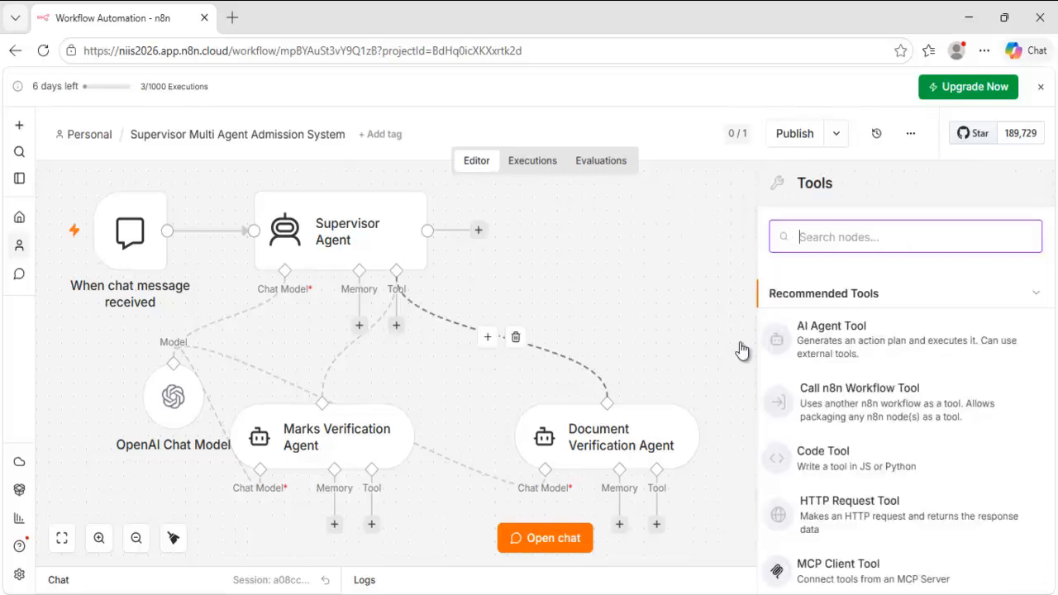
pyautogui.click(739, 342)
pyautogui.click(104, 136)
pyautogui.press('BackSpace')
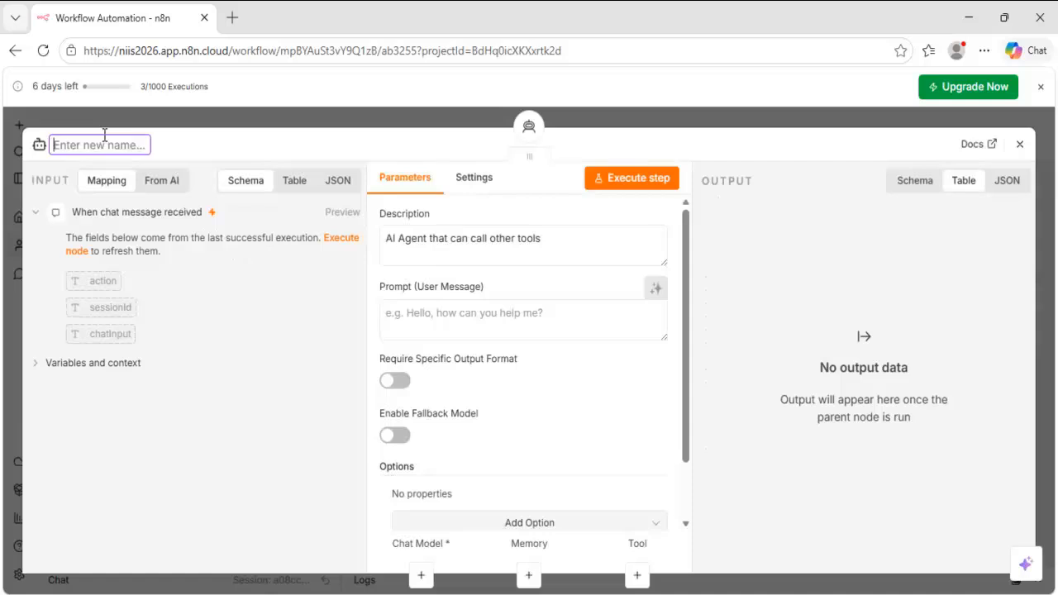
pyautogui.write('Admission Summa')
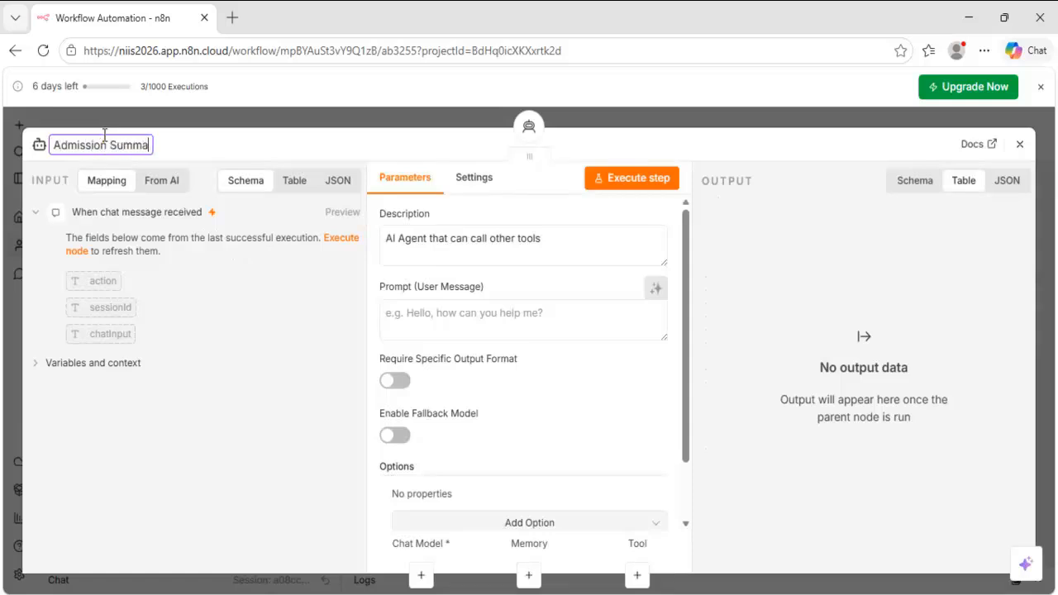
pyautogui.write('ry Agent')
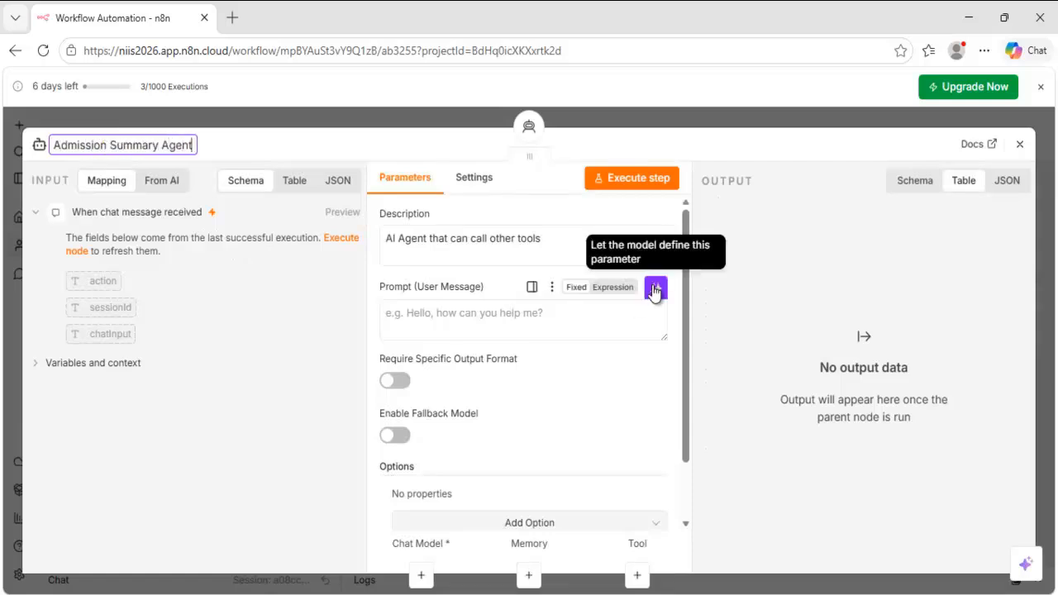
pyautogui.click(654, 289)
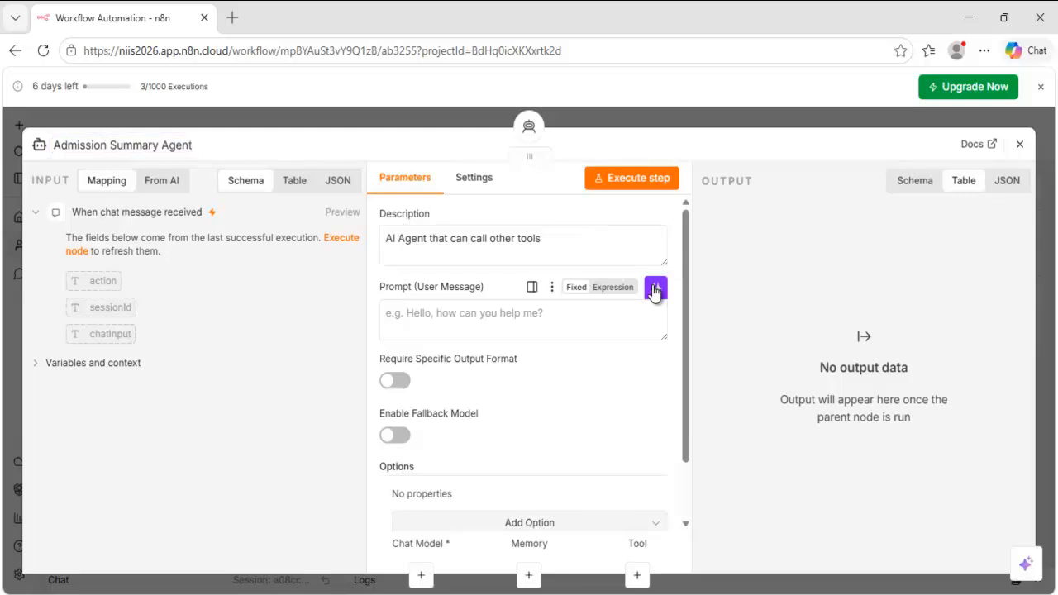
# Add a System Message to the Admission Summary Agent, replacing the default text with its prompt copied from the notes file.
pyautogui.click(529, 451)
pyautogui.click(465, 221)
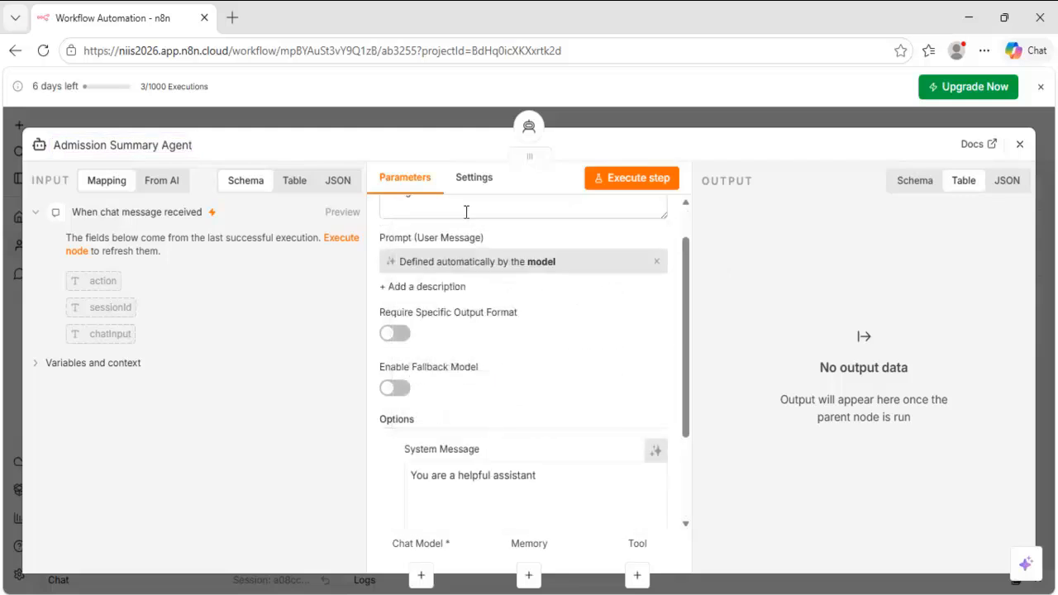
pyautogui.scroll(-3, 606, 405)
pyautogui.moveTo(550, 345); pyautogui.dragTo(393, 341)
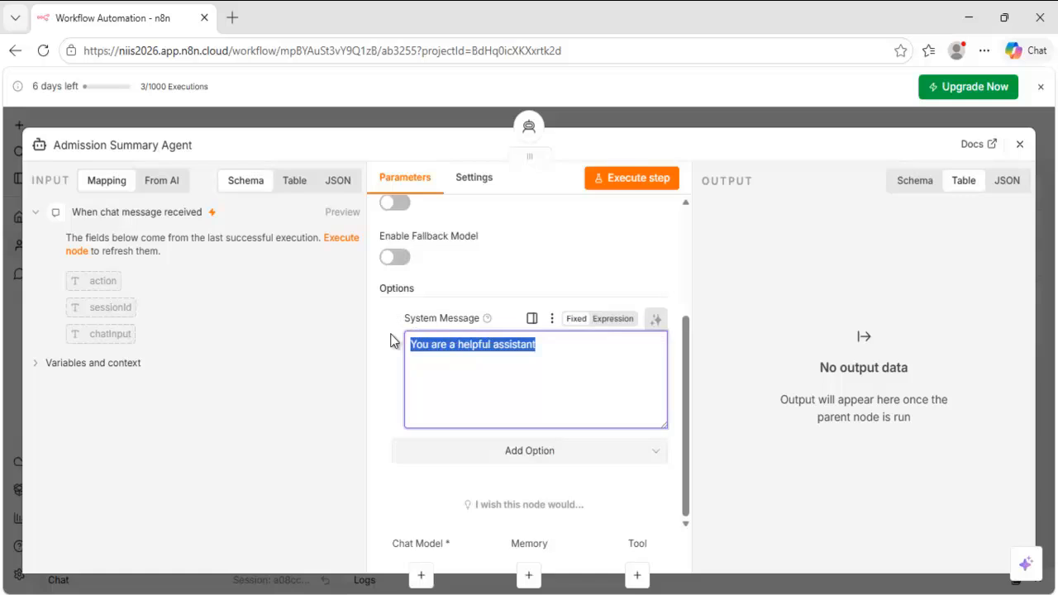
pyautogui.press('BackSpace')
pyautogui.hotkey('alt', 'Tab')
pyautogui.scroll(-1, 349, 334)
pyautogui.scroll(-1, 350, 335)
pyautogui.moveTo(14, 353); pyautogui.dragTo(187, 586)
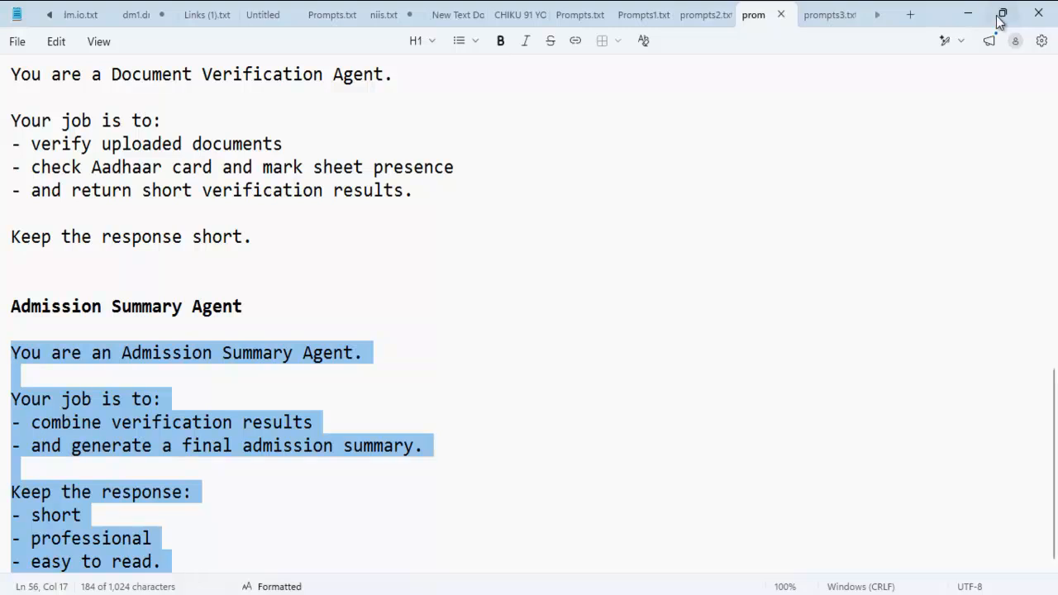
pyautogui.click(967, 12)
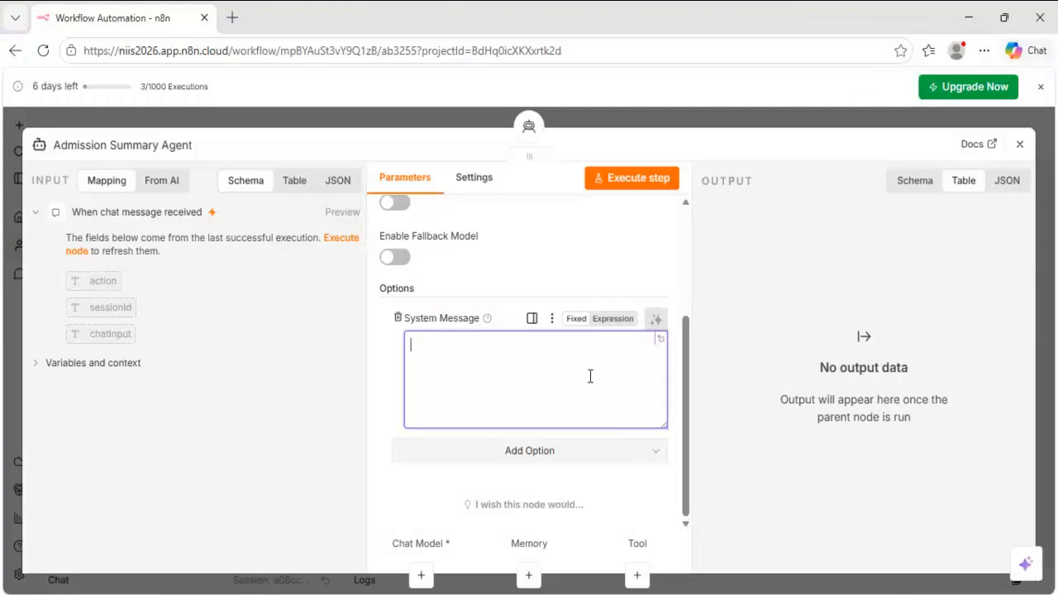
pyautogui.hotkey('ctrl', 'v')
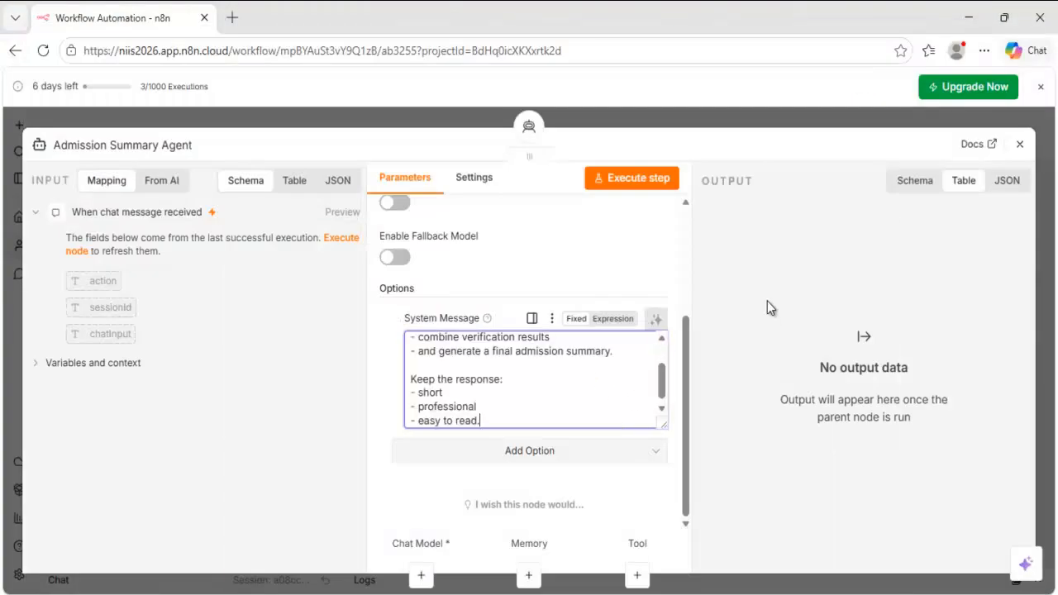
pyautogui.click(1019, 145)
# Move the Admission Summary Agent to the free space right of the Supervisor Agent and connect it to the OpenAI Chat Model.
pyautogui.moveTo(506, 394); pyautogui.dragTo(763, 242)
pyautogui.moveTo(656, 350); pyautogui.dragTo(169, 361)
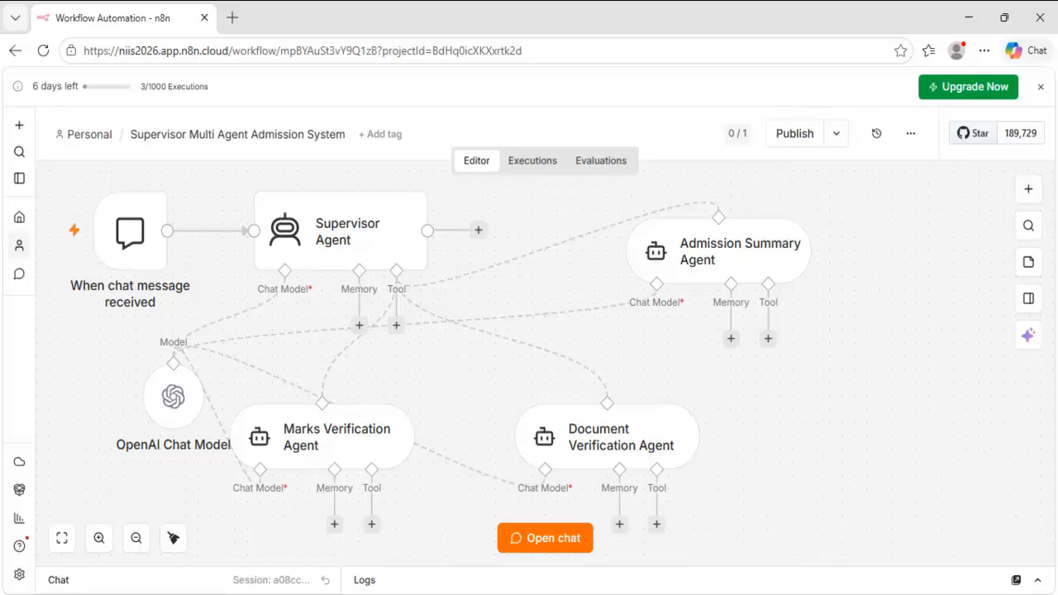
# Send a chat message with a student's name, 82% in HSC, uploaded Aadhaar Card and Marksheet, requesting an admission eligibility check, and read the reply.
pyautogui.click(545, 538)
pyautogui.write('Student Rahul has scored 82% in HSC. Documents uploaded: - Aadhaar Card - Marksheet  Check admission eligibility.')
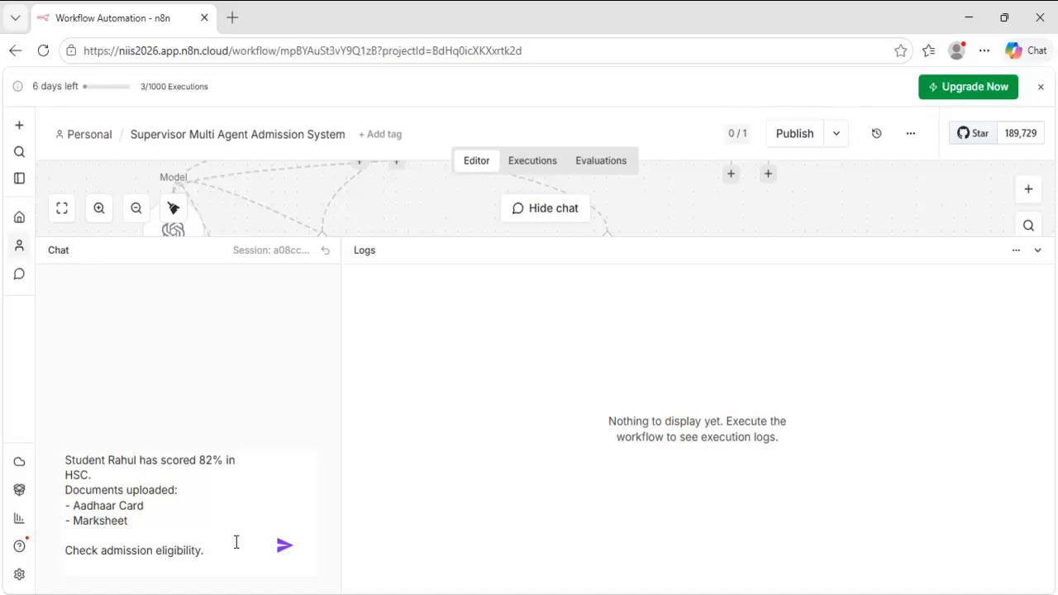
pyautogui.click(283, 546)
pyautogui.moveTo(641, 238); pyautogui.dragTo(636, 533)
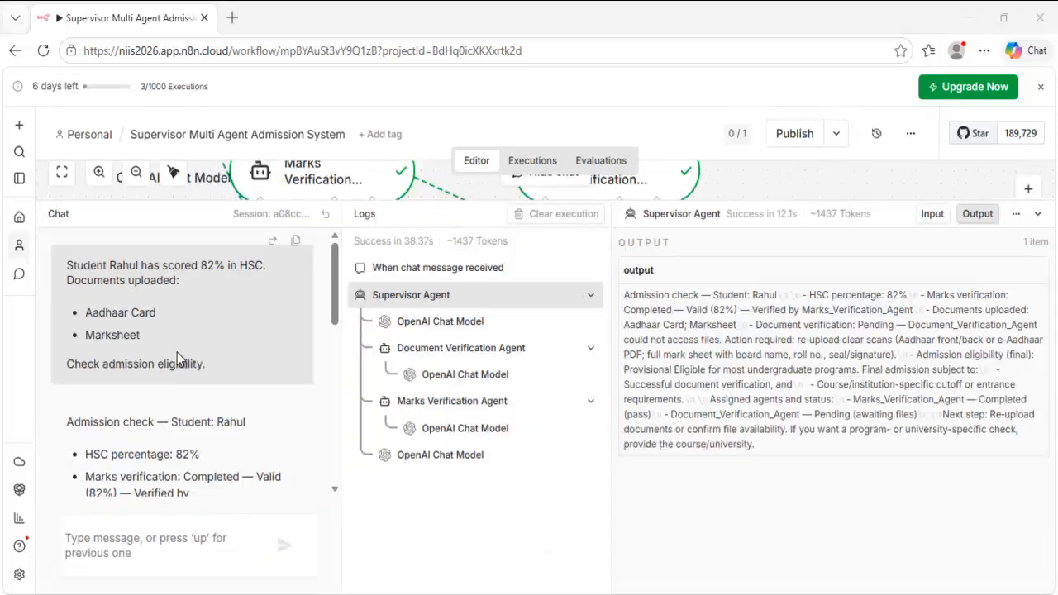
pyautogui.scroll(-2, 177, 352)
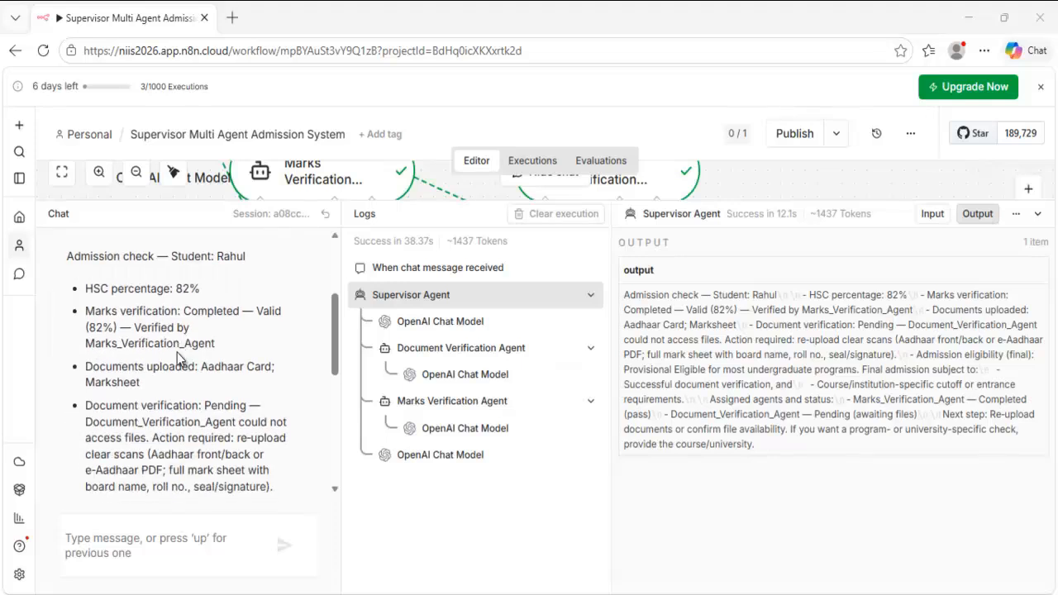
pyautogui.scroll(-5, 177, 352)
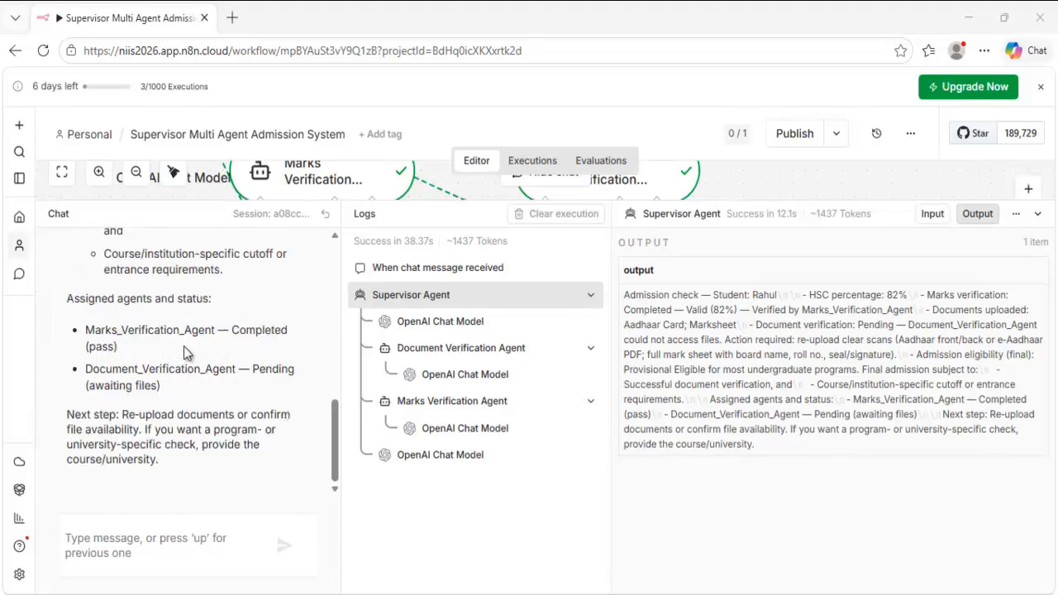